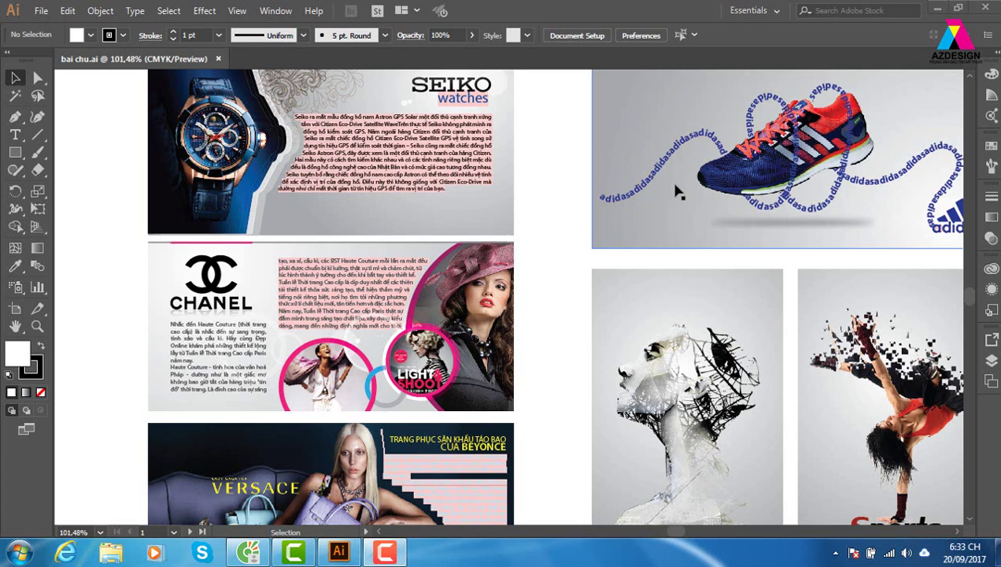
- Pan the canvas past the Seiko, Chanel and Versace layouts to empty space left of Seiko
key(space)
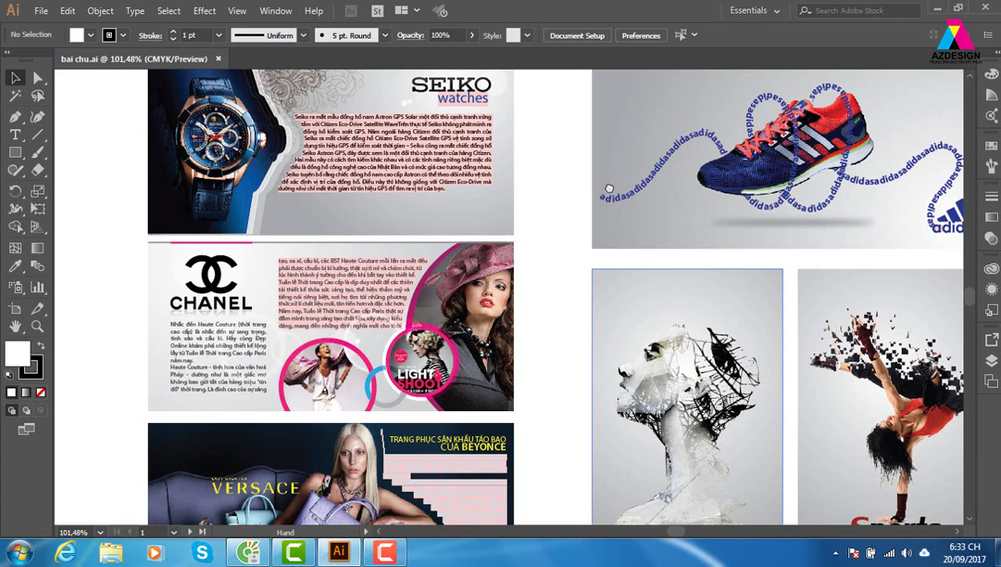
scroll(607, 187, right, 5)
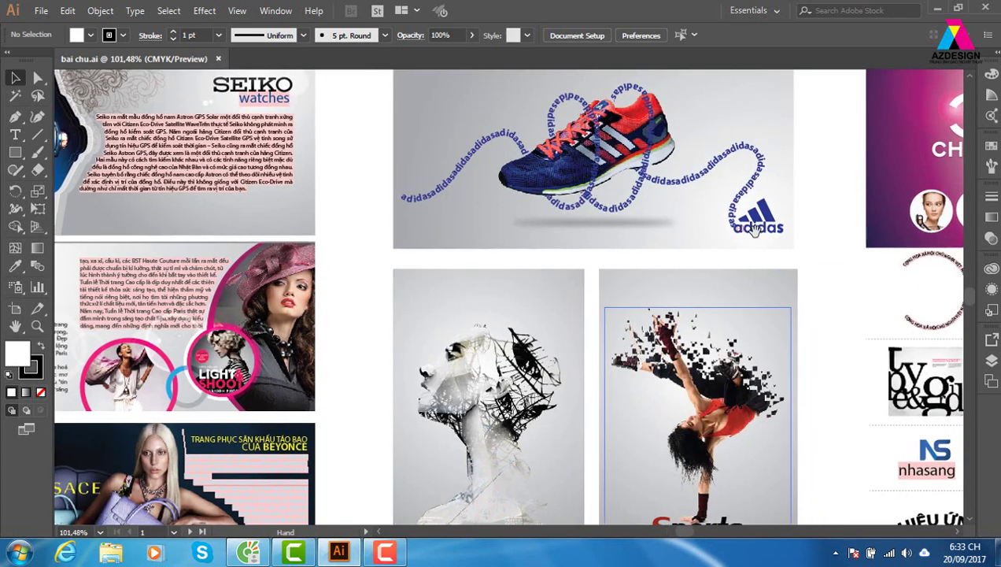
scroll(607, 203, right, 4)
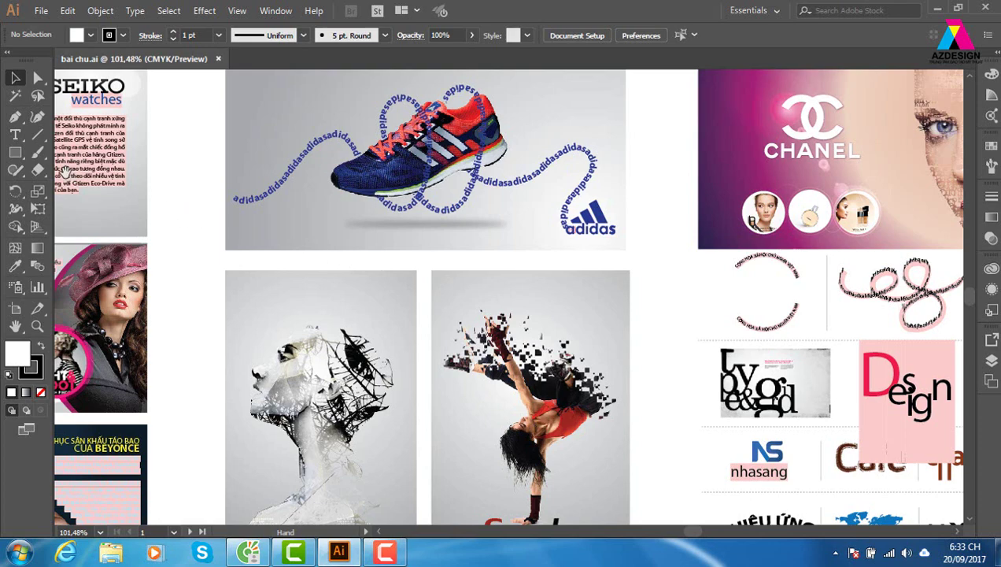
drag(185, 175, 217, 177)
drag(480, 169, 818, 189)
- Draw an area text frame on the empty canvas and clear its placeholder text
drag(225, 174, 582, 175)
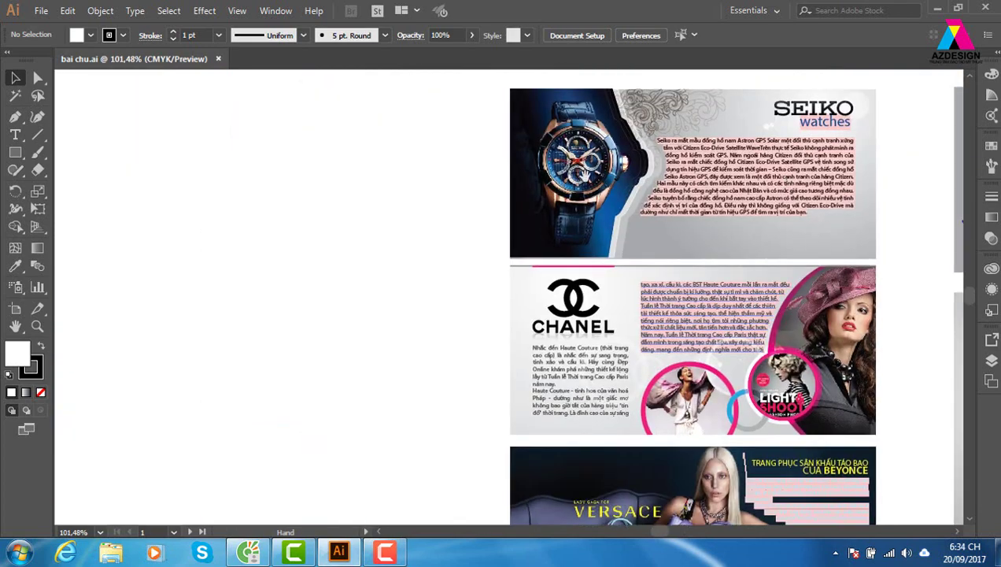
click(14, 135)
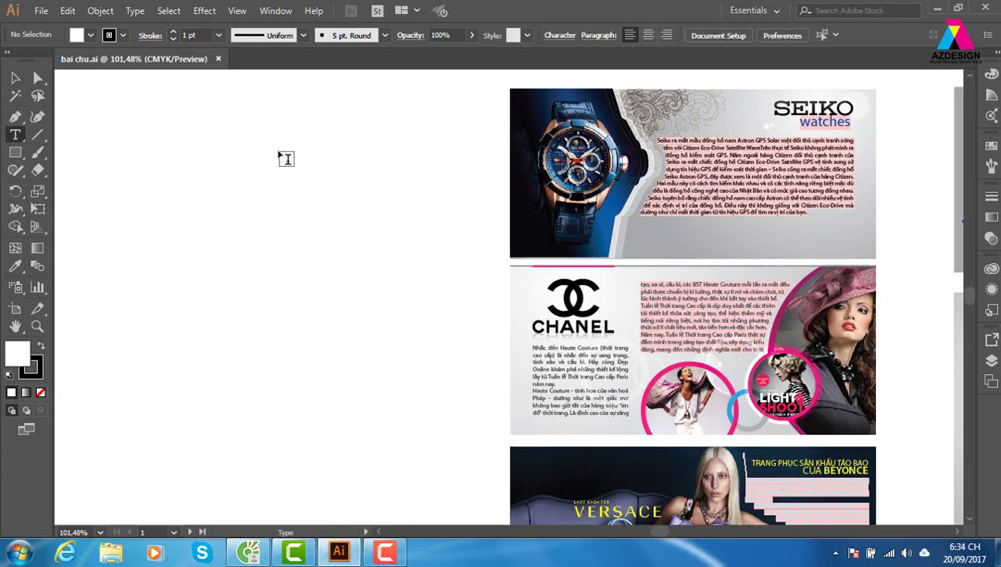
drag(218, 135, 432, 392)
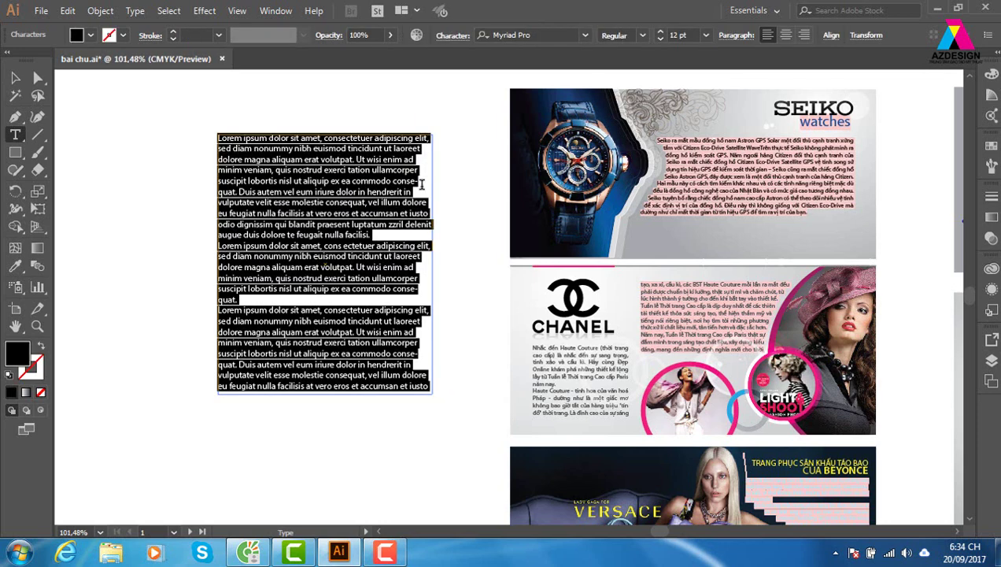
key(Delete)
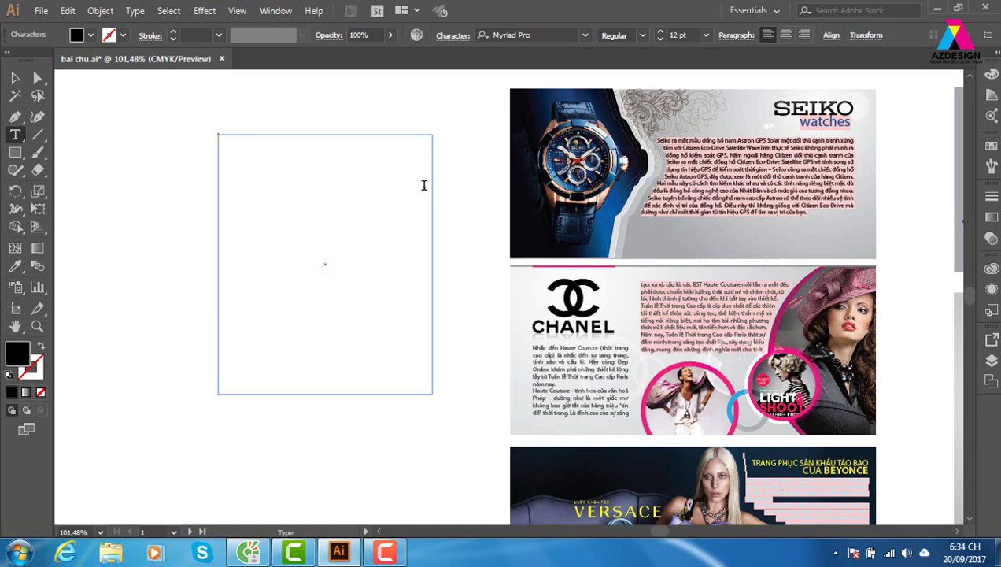
- Type the three price lines 'Táo: 15k M', 'Phơ: 35k L' and 'Cơm: 67K h'
text(loa)
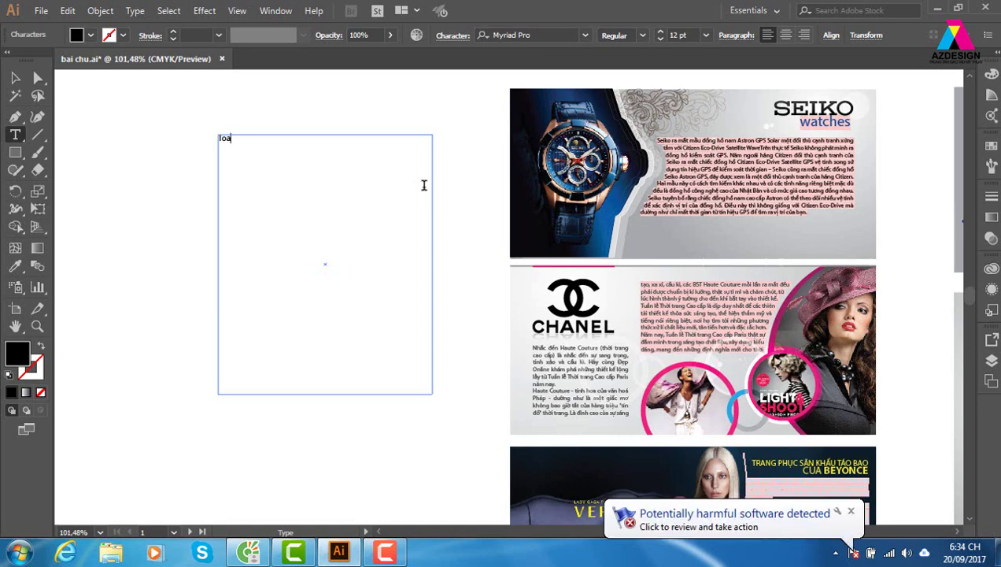
key(BackSpace)
key(BackSpace)
key(BackSpace)
text(T)
text(a)
text(o:)
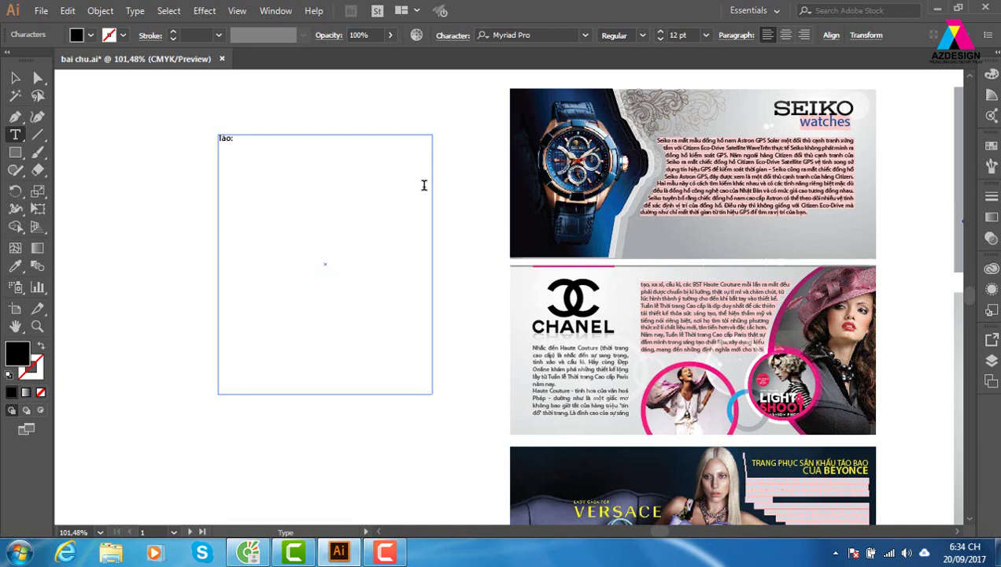
text( 1)
text(k)
text( M)
key(Return)
text(Pho)
text( 3)
text(5k)
text( m)
key(BackSpace)
key(BackSpace)
key(Return)
text(C)
text(ơm:)
text(67)
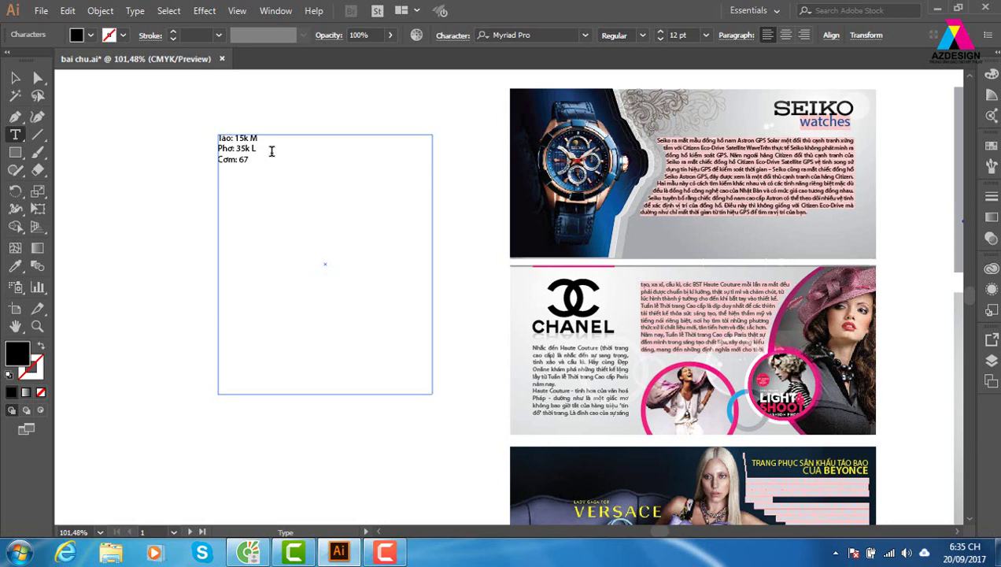
text(K)
text( h)
- Zoom to 150% on the price list and turn on Show Hidden Characters for its frame
click(15, 77)
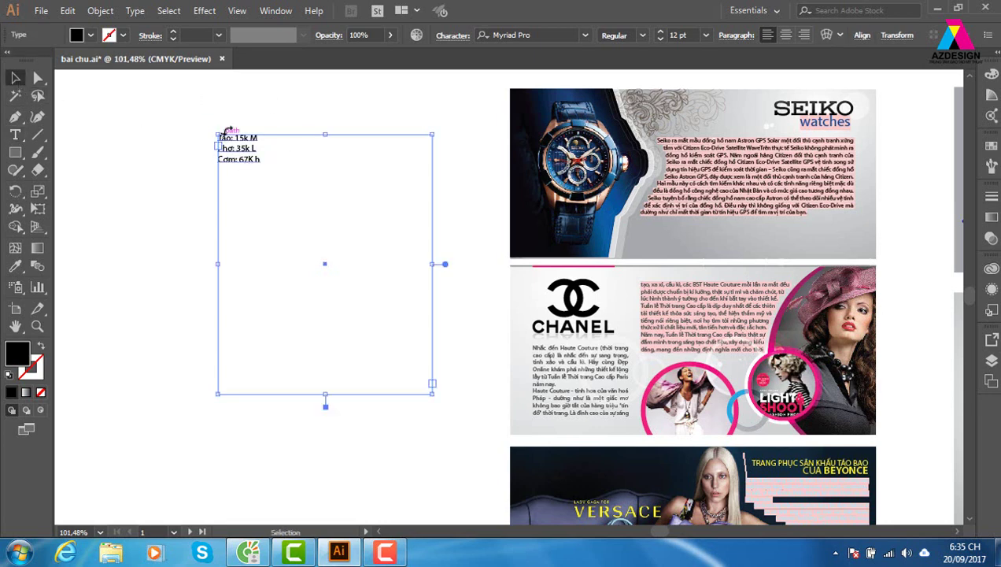
click(313, 101)
key(ctrl+equal)
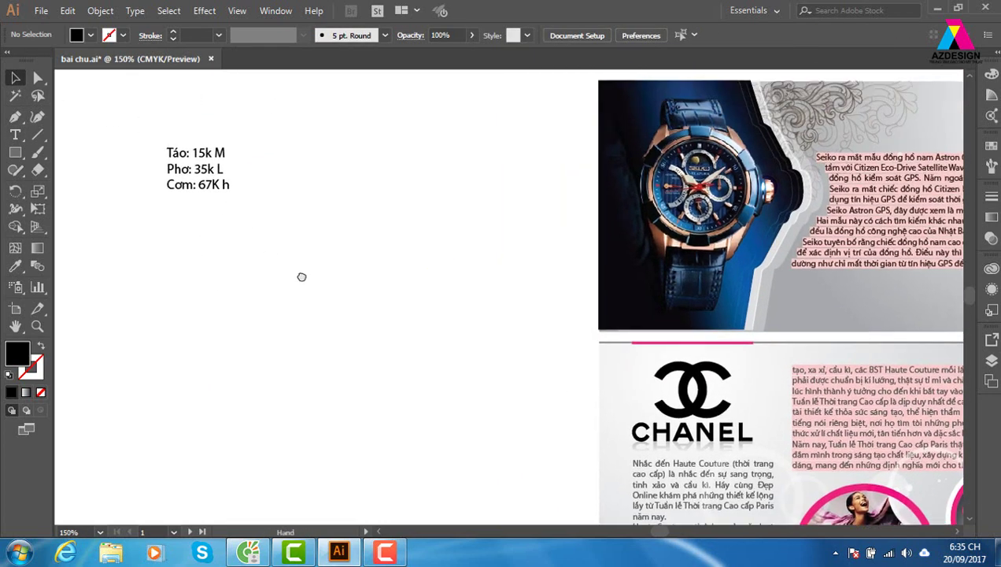
drag(199, 197, 279, 258)
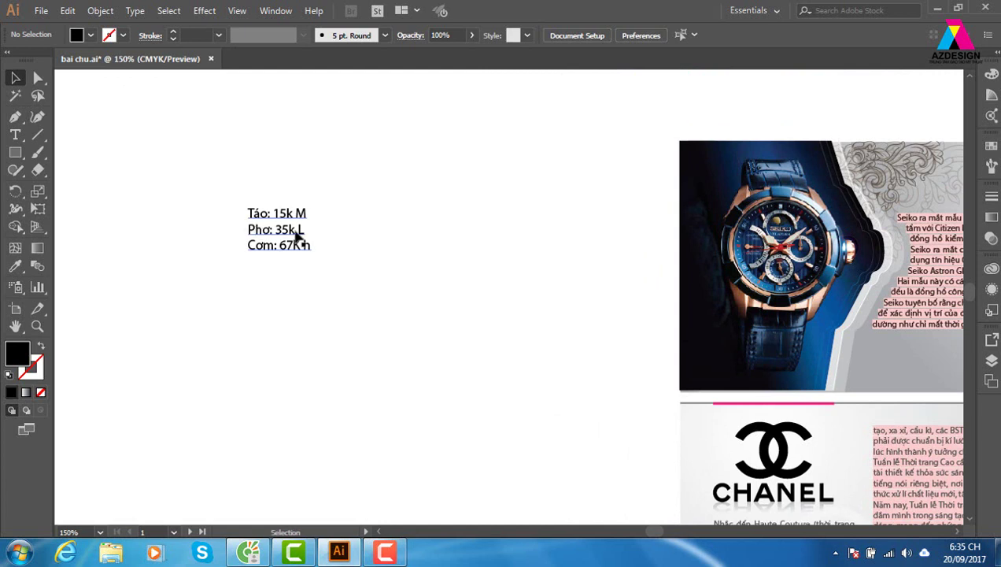
click(294, 231)
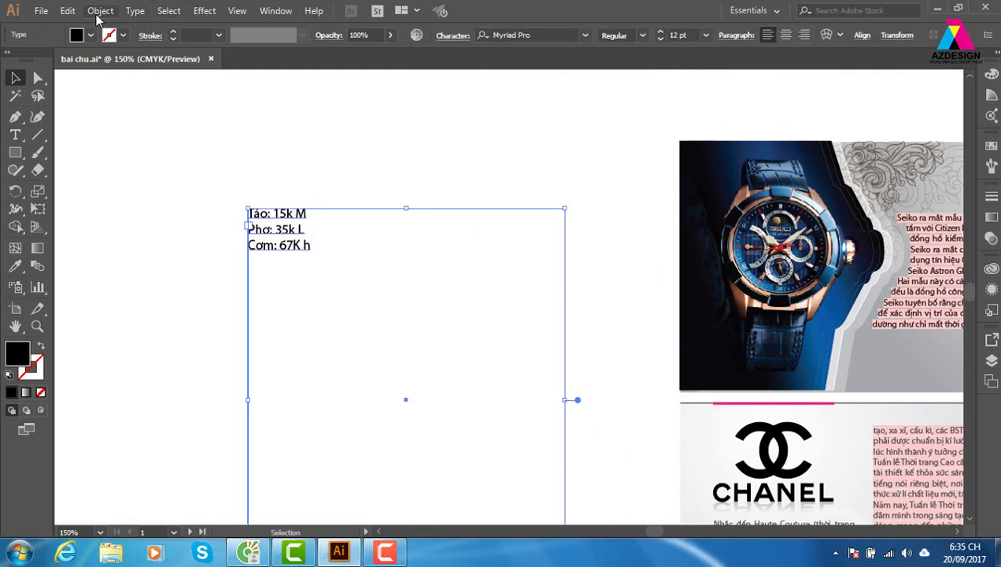
click(135, 11)
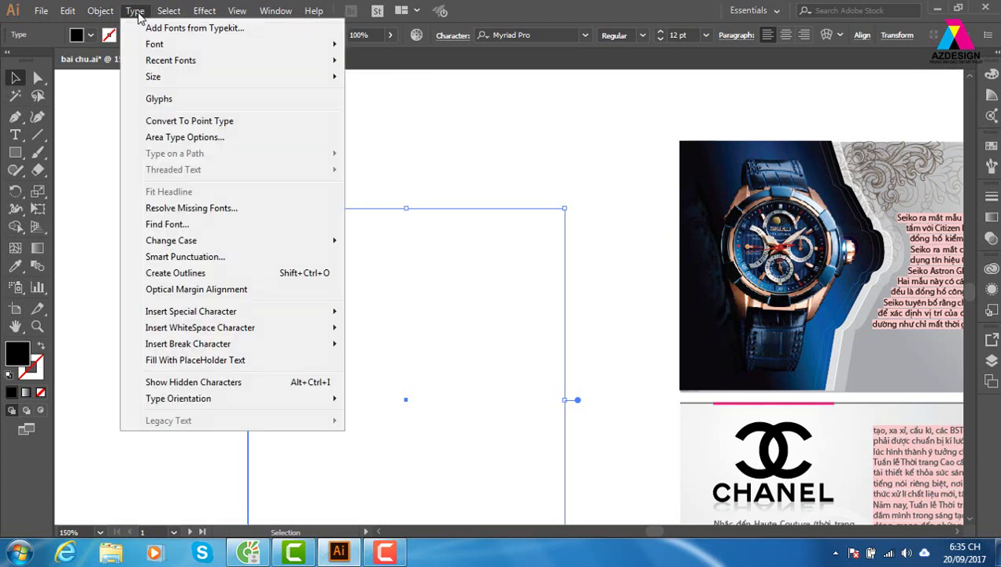
click(236, 383)
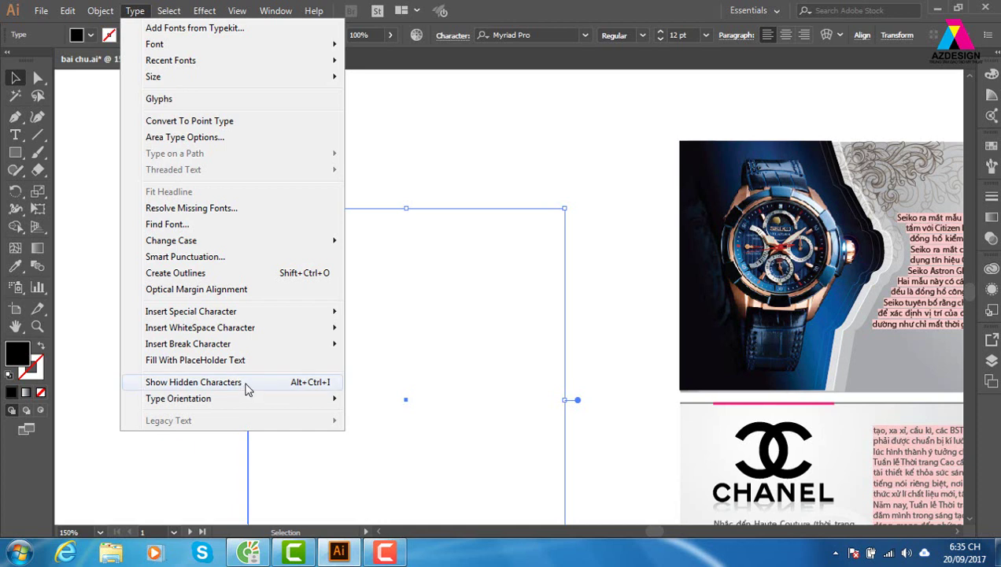
click(247, 384)
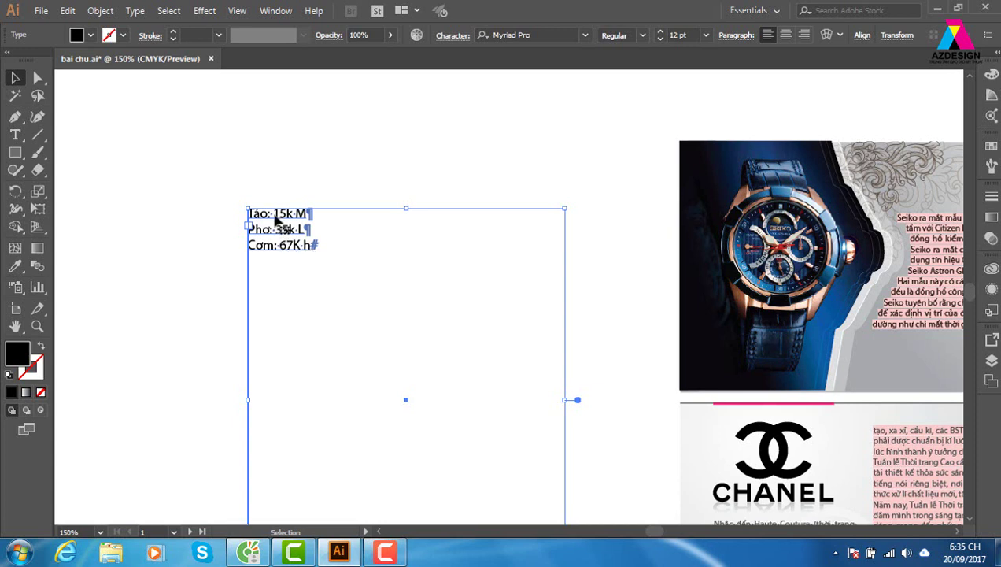
- Insert tabs after the item name and after the price on the Táo and Phơ lines
double_click(274, 216)
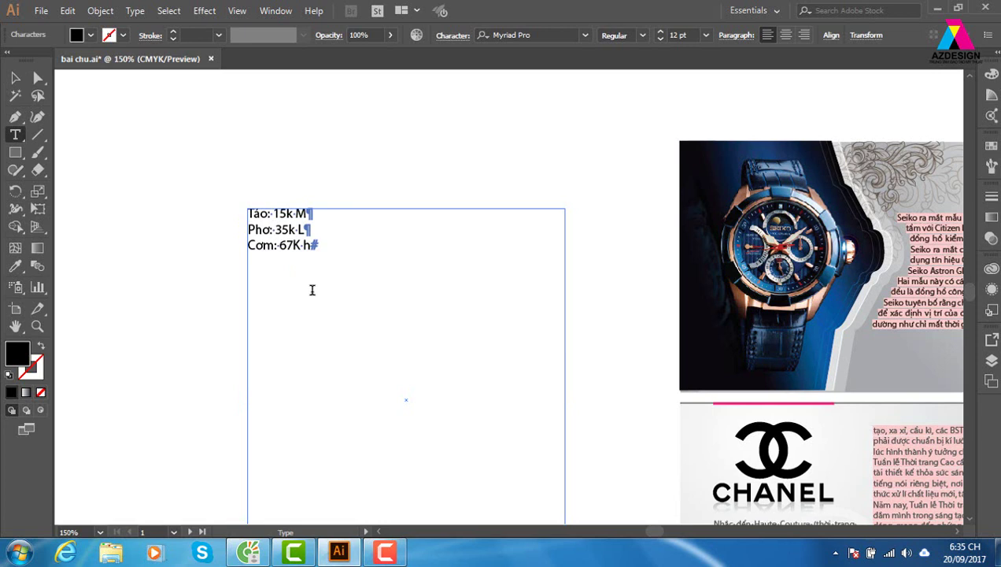
key(Tab)
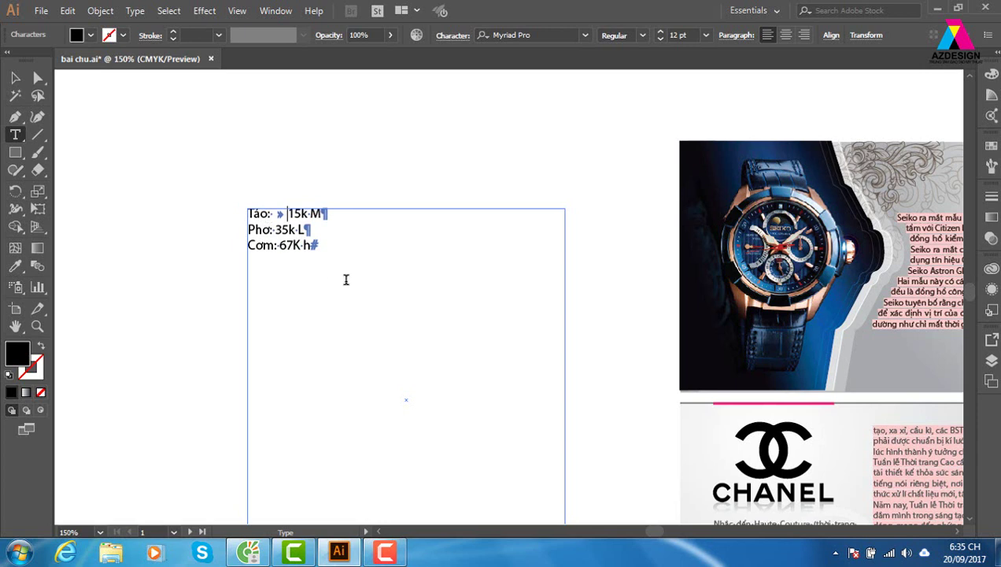
click(313, 210)
key(Tab)
click(275, 229)
key(Tab)
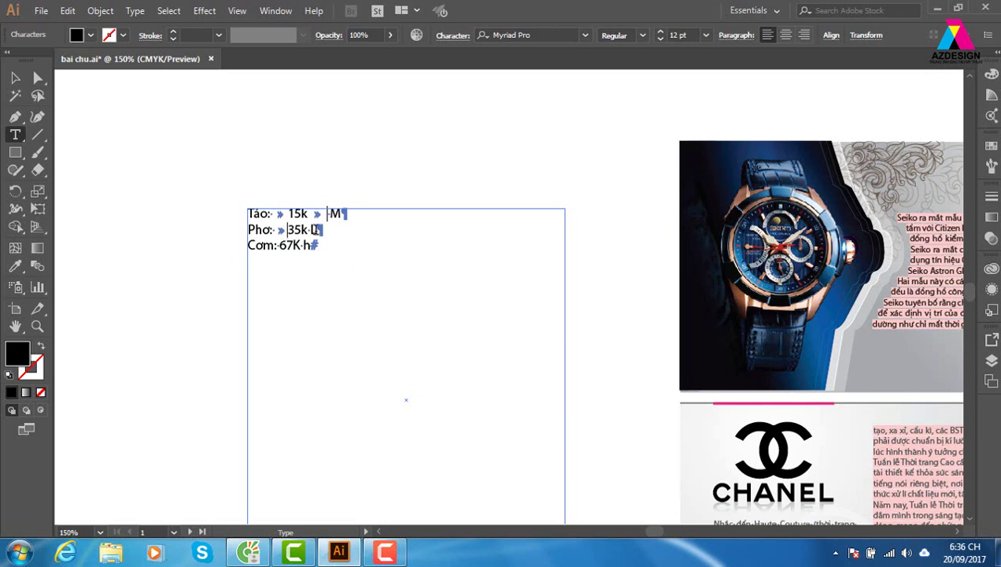
click(311, 230)
key(Tab)
- Insert tabs around 67K on the Cơm line, then reselect the text frame
click(279, 244)
key(Tab)
key(Right)
key(Right)
key(Right)
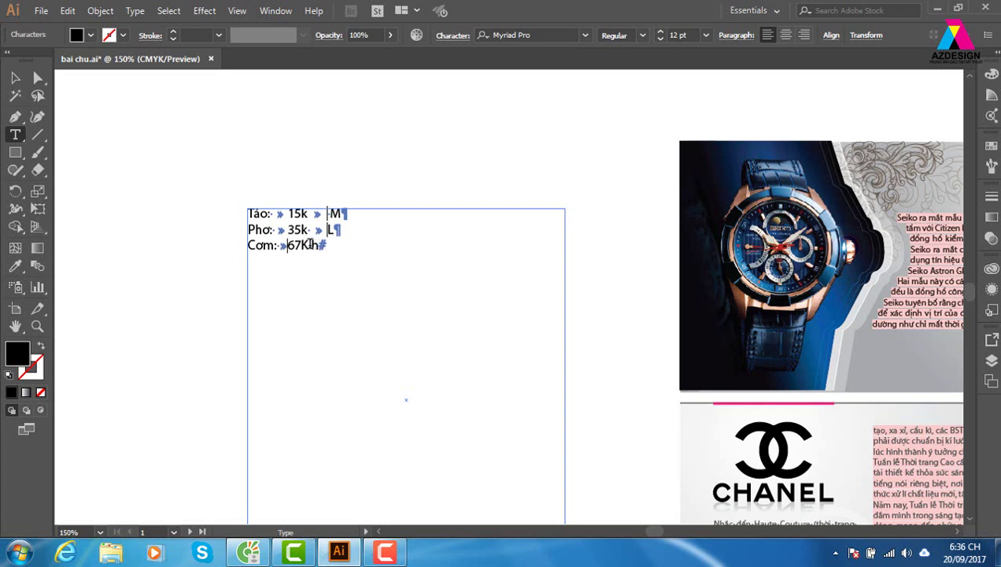
key(Tab)
click(15, 78)
click(396, 165)
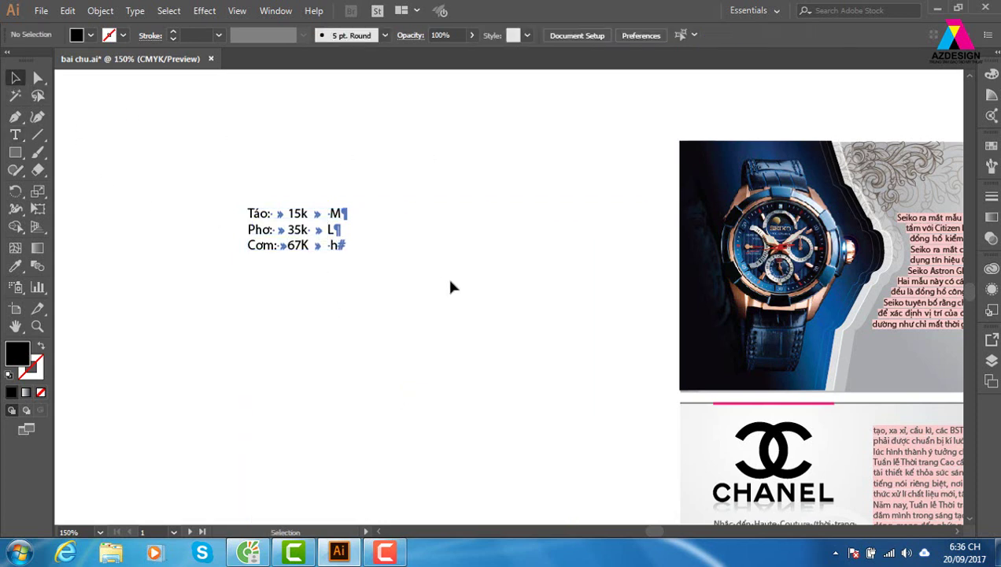
click(338, 228)
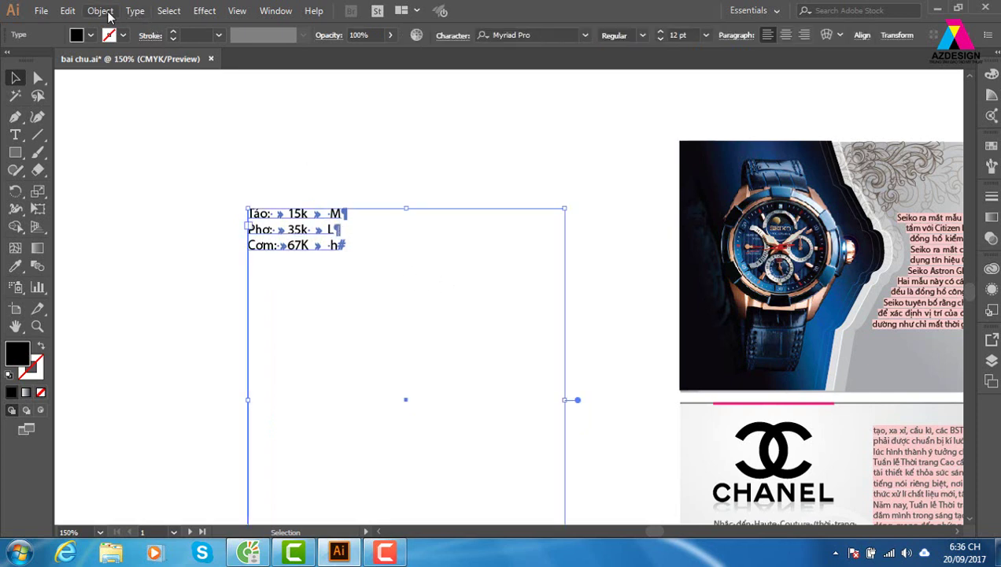
- Open the Tabs panel and place right-justified tab stops at 146 pt and 253.33 pt
click(288, 14)
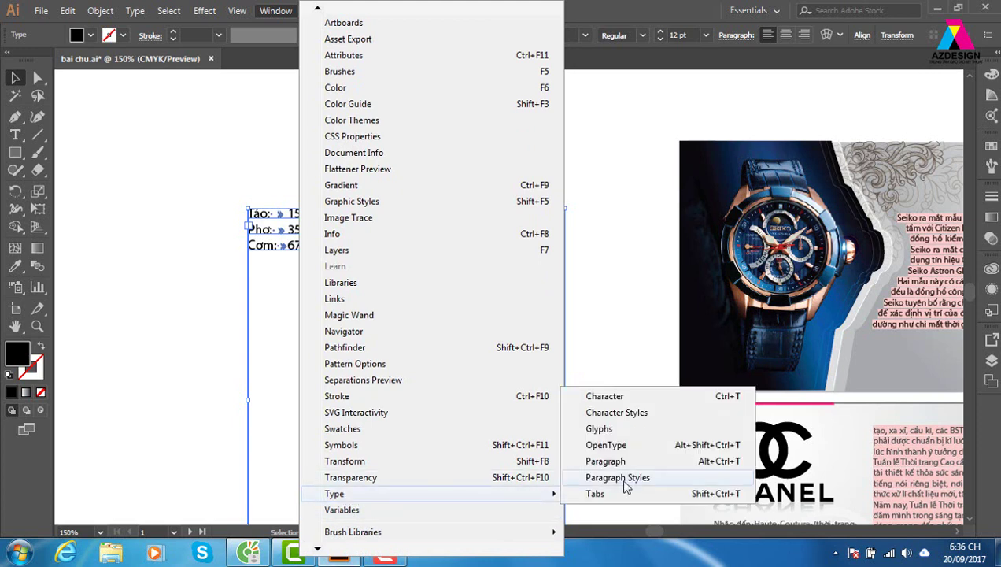
mouse_move(335, 493)
click(599, 501)
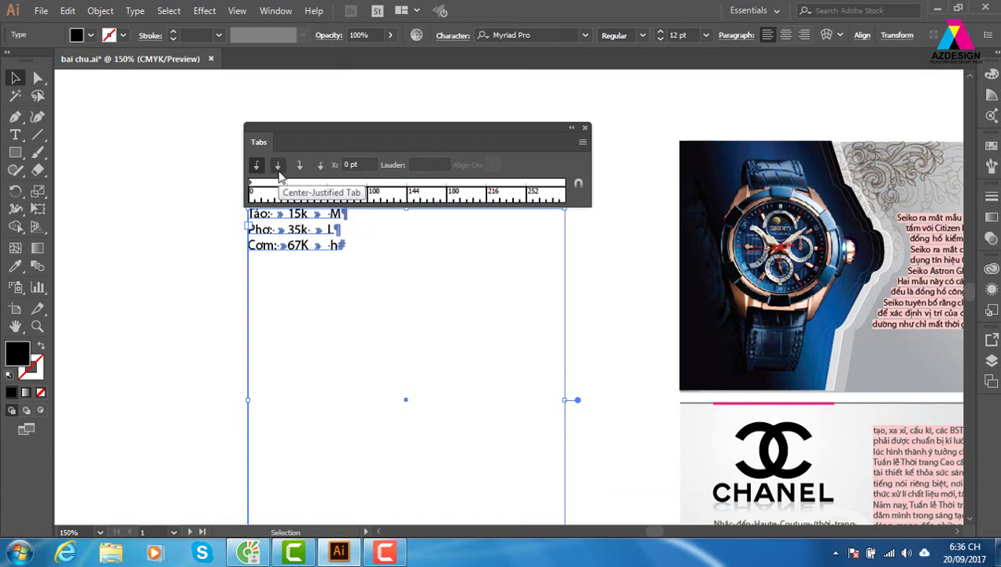
click(279, 170)
drag(442, 182, 401, 183)
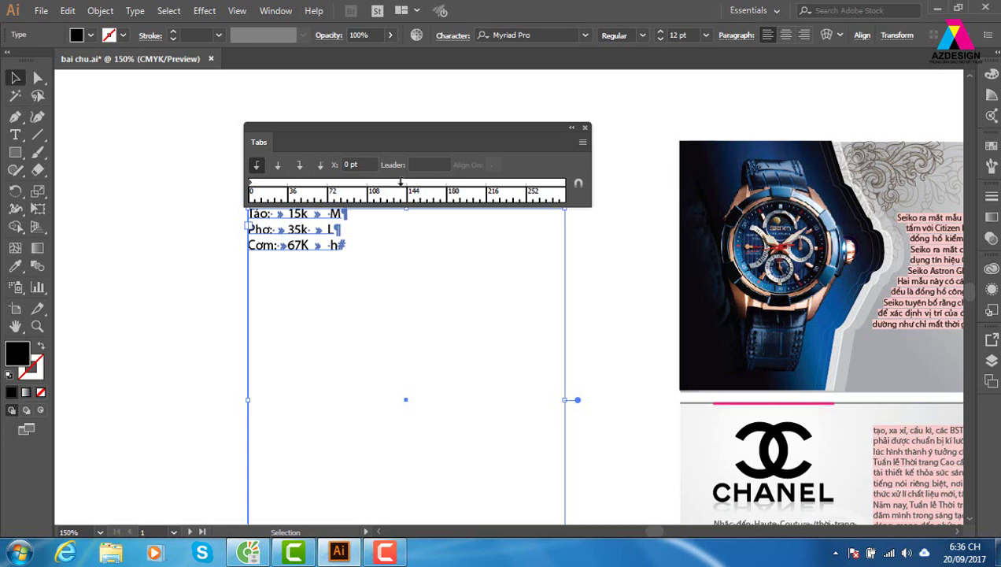
click(278, 166)
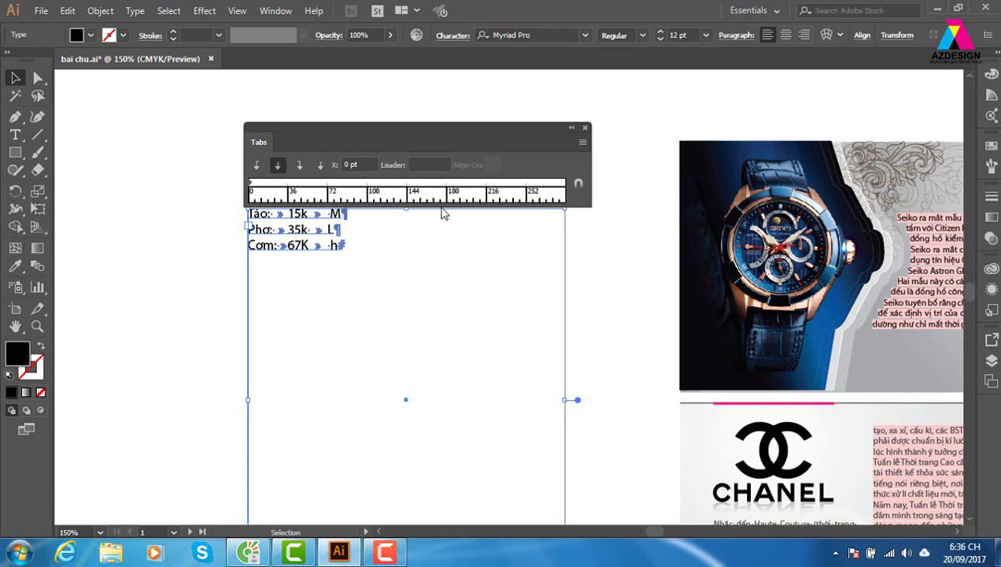
click(409, 182)
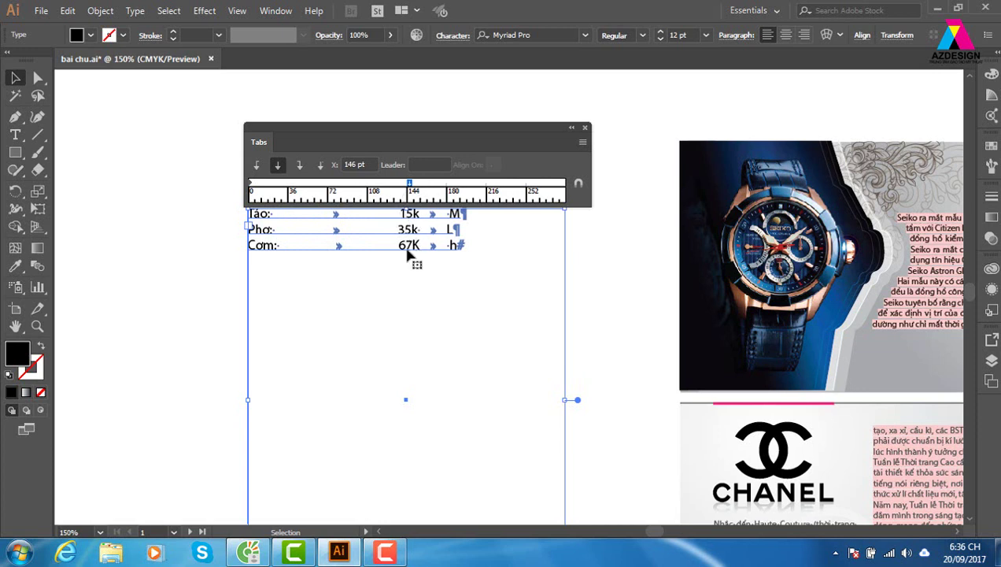
click(300, 166)
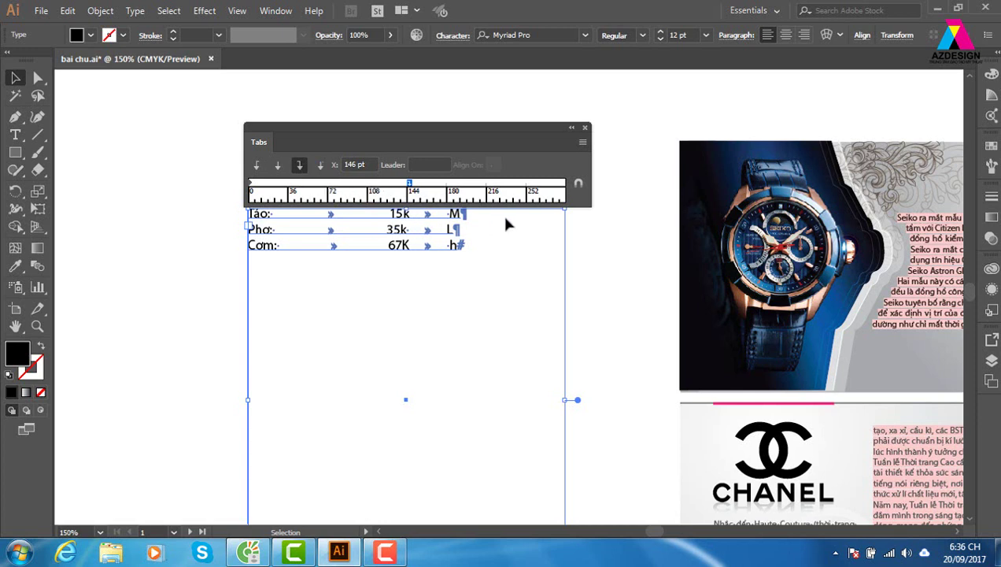
click(527, 182)
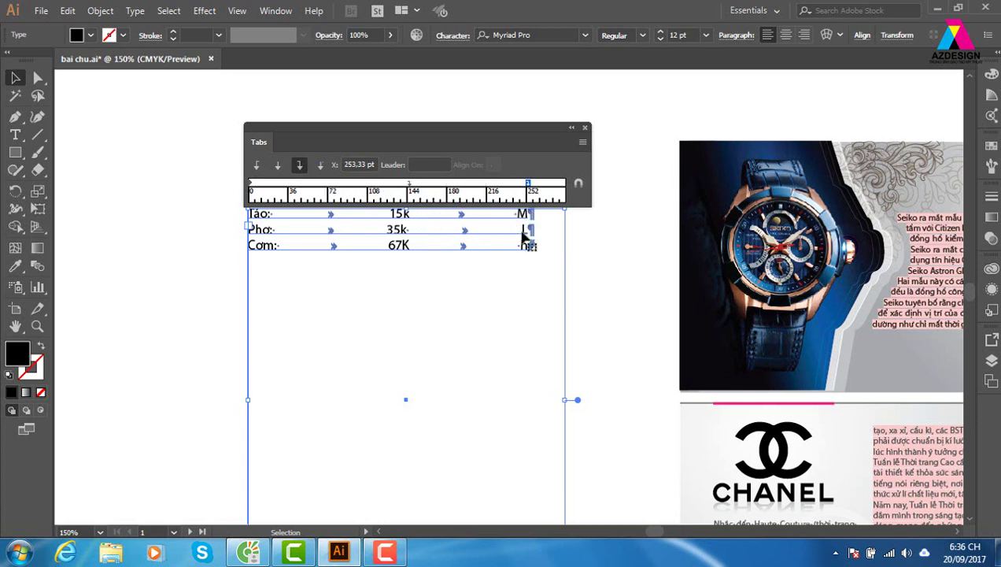
- Give the last tab stop a period leader and make it right-justified
click(434, 164)
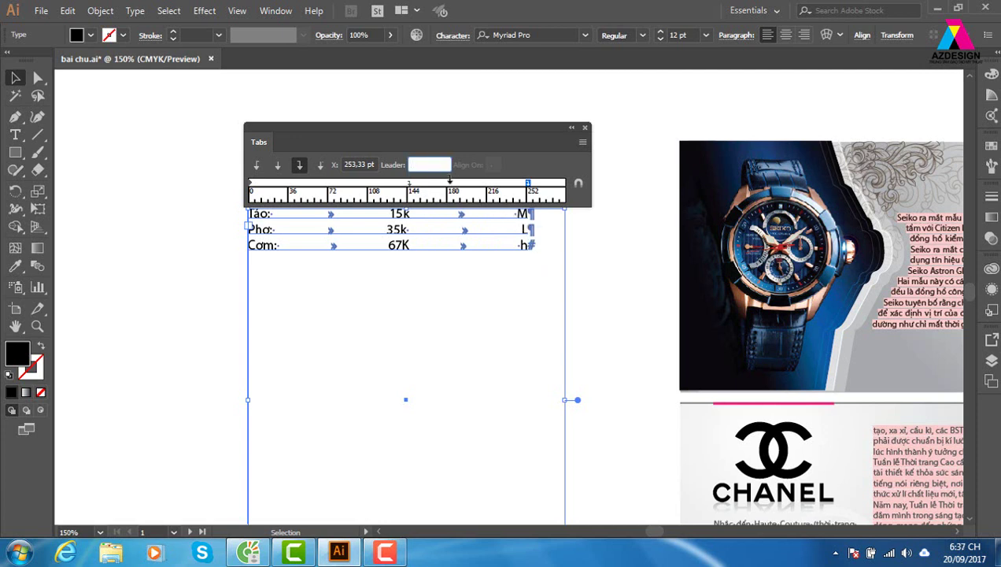
text(.)
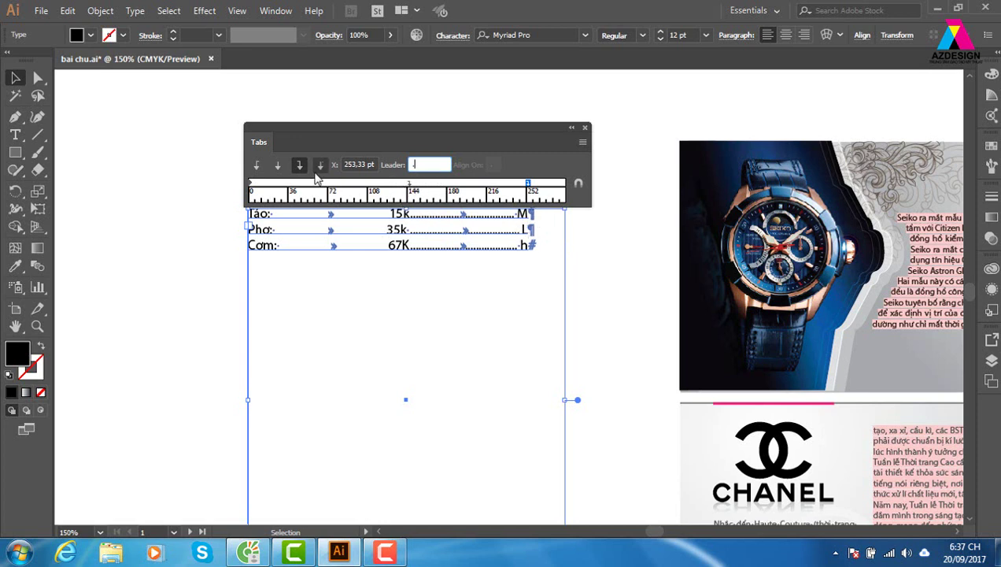
click(277, 164)
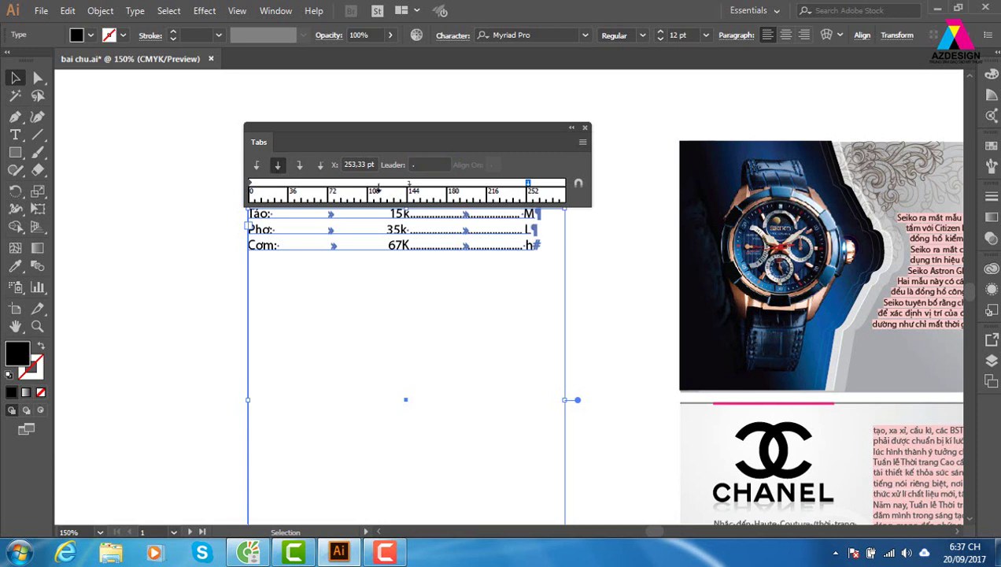
click(299, 165)
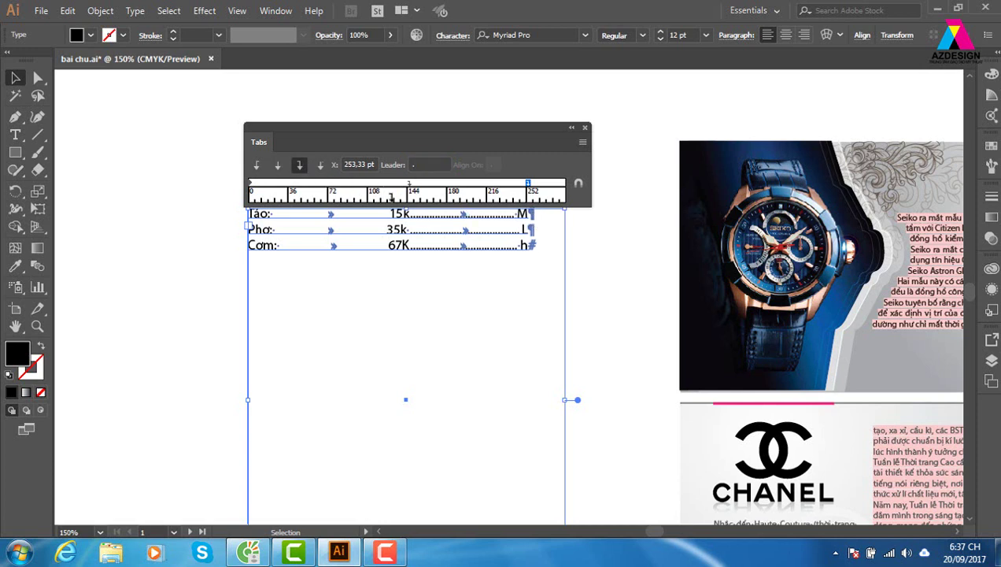
drag(407, 182, 410, 182)
- Give the 146 pt price stop a period leader as well, then deselect the frame
click(277, 165)
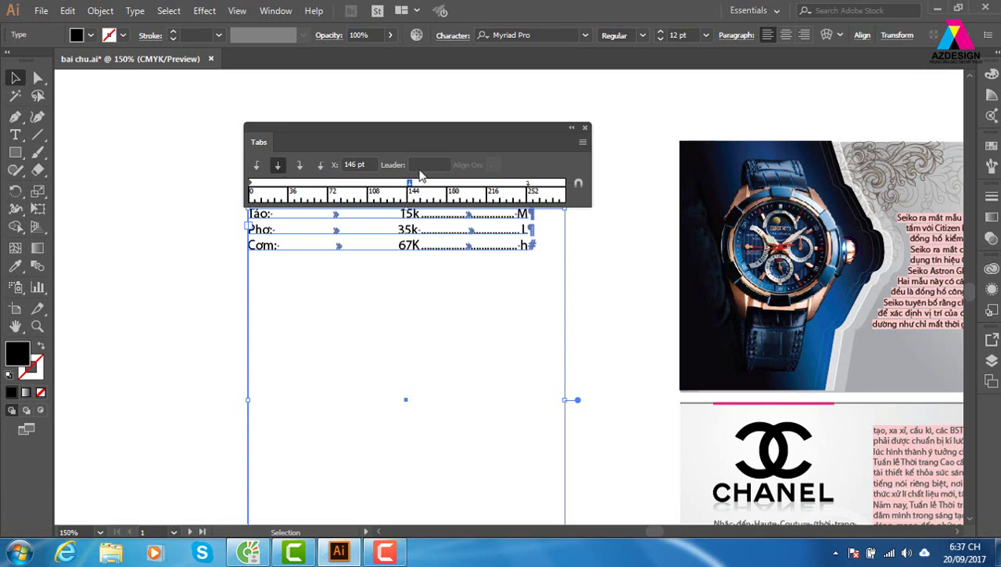
click(437, 165)
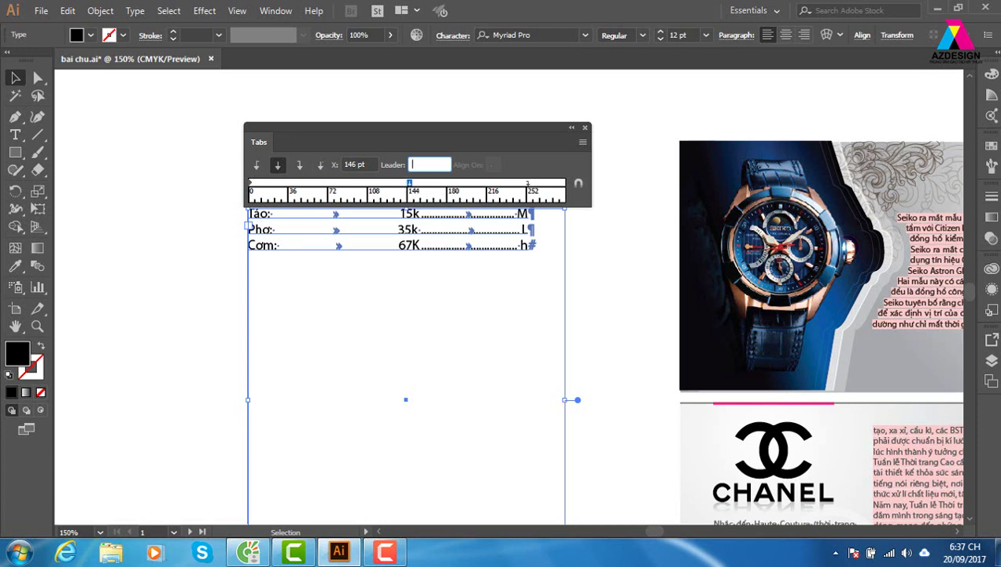
text(.)
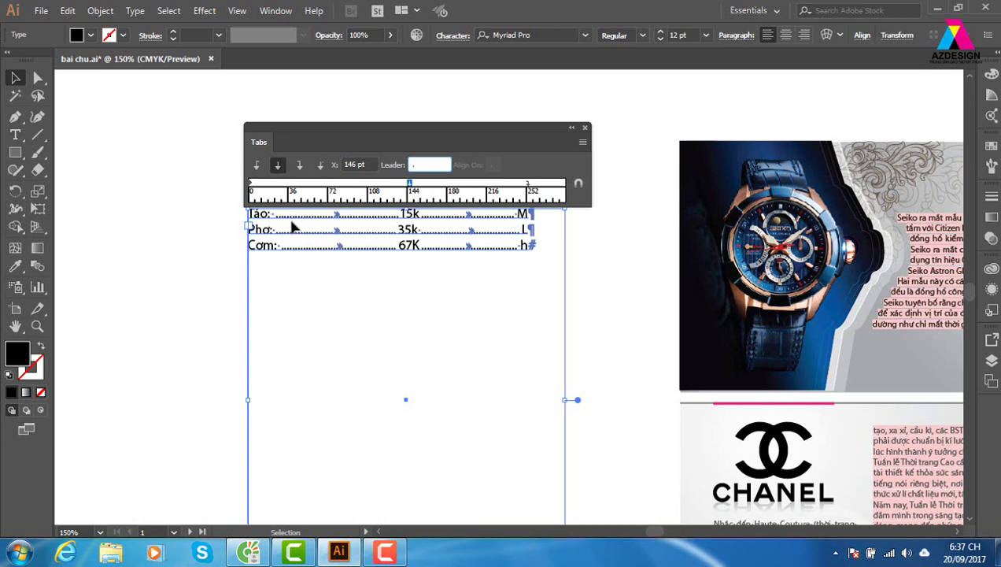
click(531, 246)
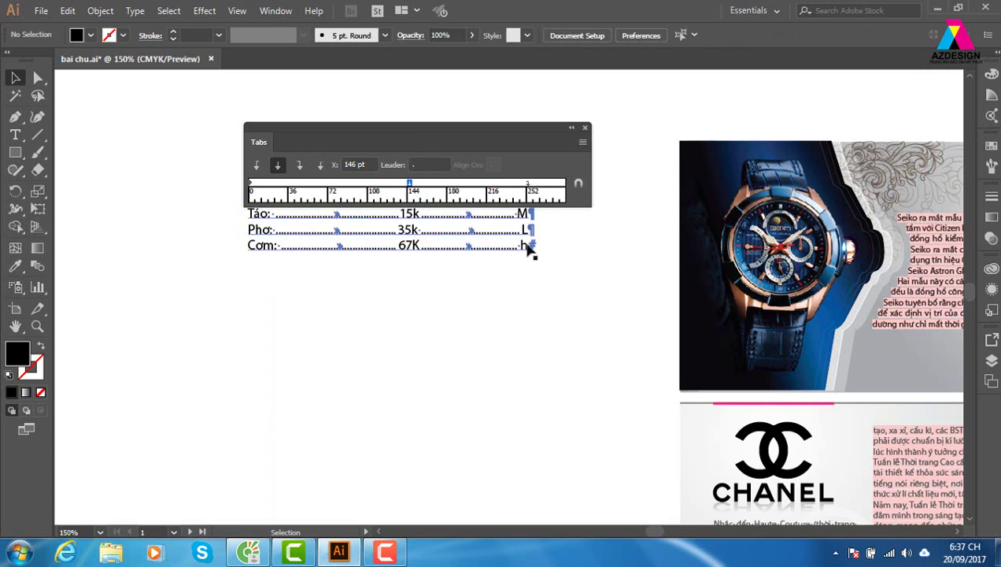
- Add a row 'Chao: 34k k' with tabs before the price and the letter
double_click(531, 247)
key(Return)
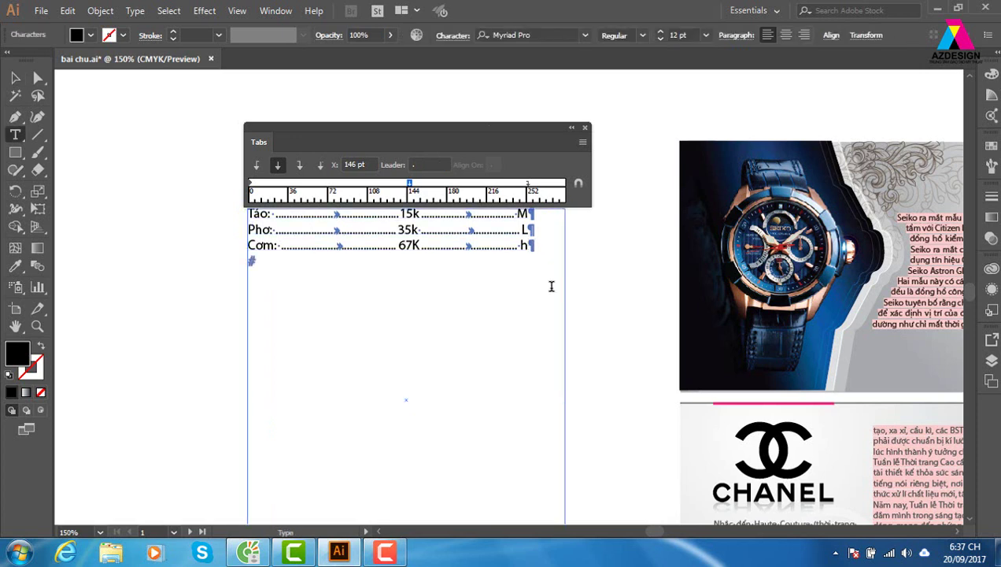
text(Ch)
text(ao:)
text( 34k)
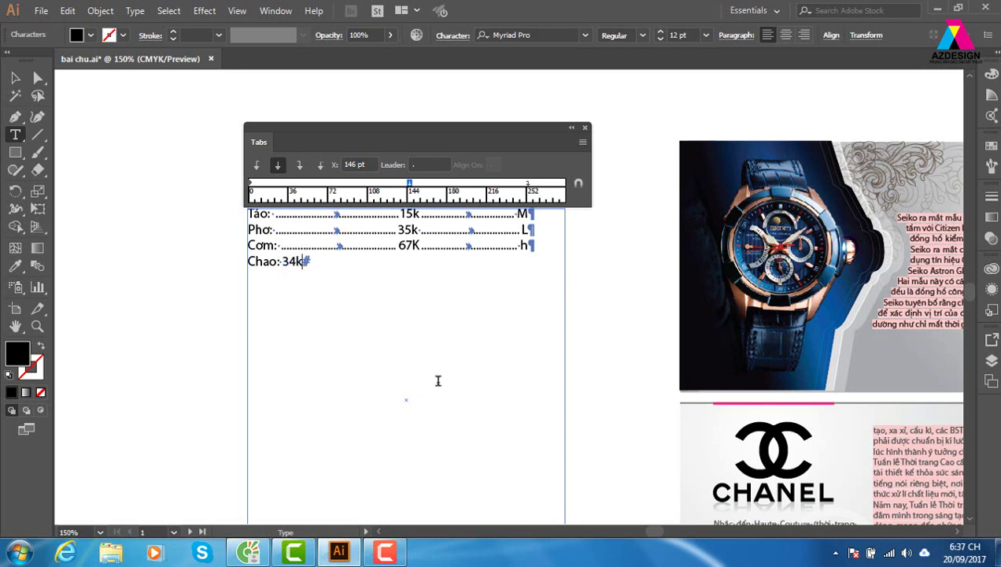
key(Left)
key(Left)
key(Left)
key(shift+Right)
key(End)
text(k)
click(282, 260)
key(Tab)
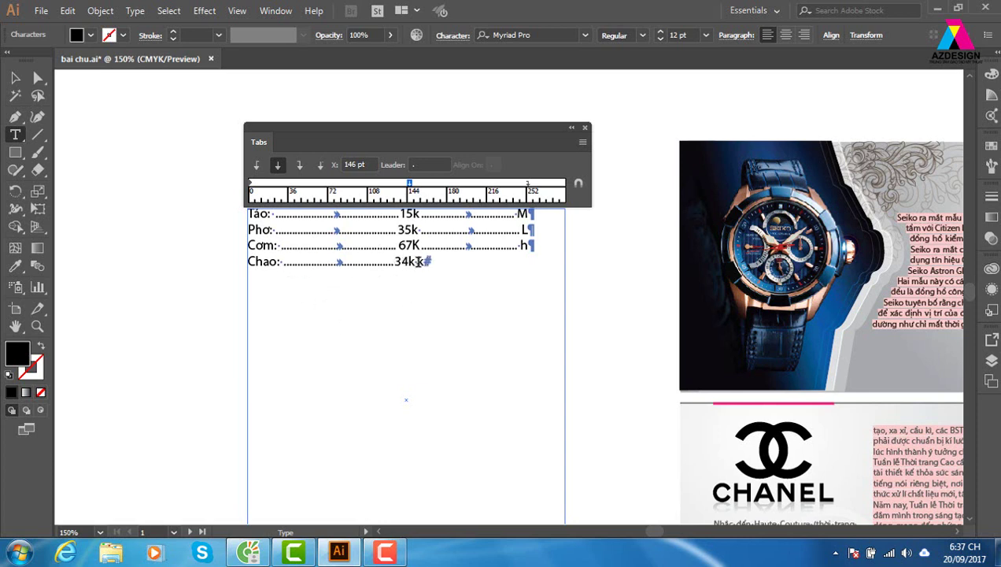
click(418, 261)
key(Tab)
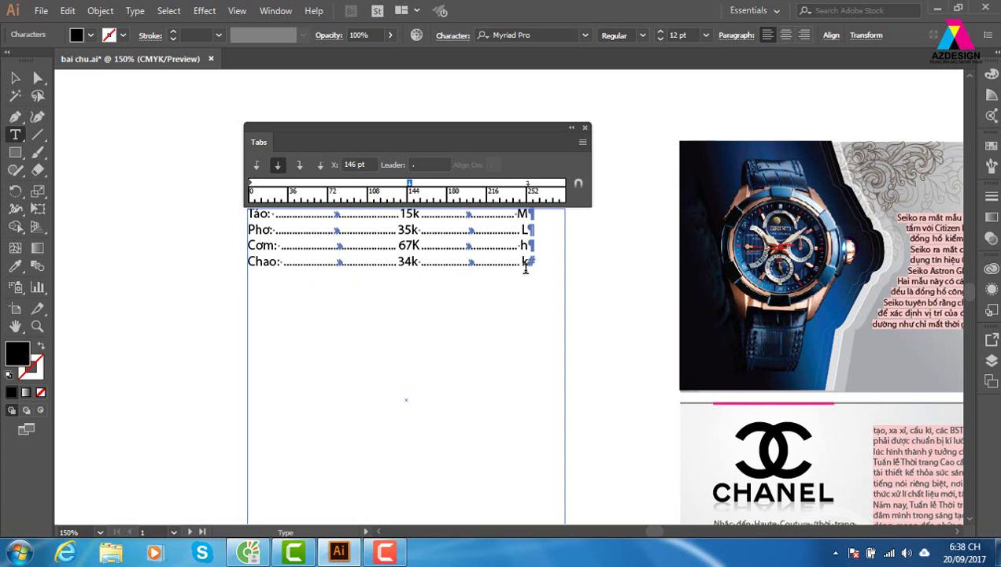
- Add a row 'my: 98k Q' with tabs before the price and the letter
key(Return)
text(my)
text(:)
text( 98)
text(k)
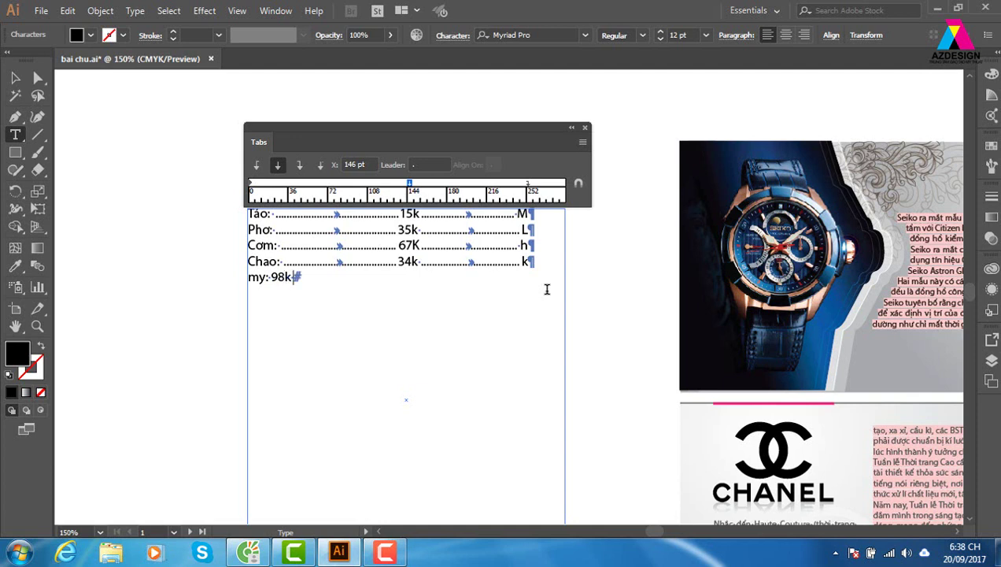
text( Q)
click(271, 280)
key(Tab)
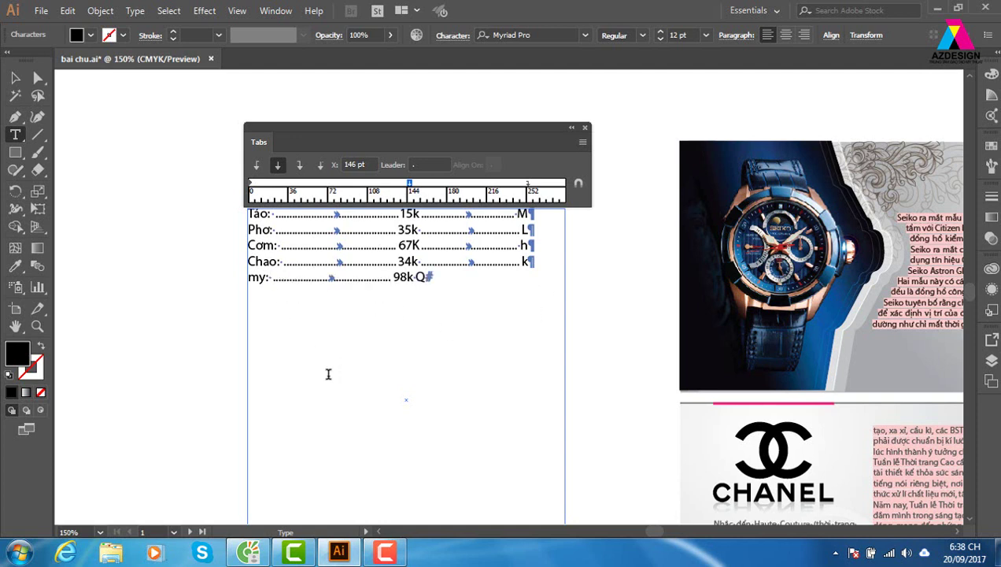
click(415, 277)
key(Tab)
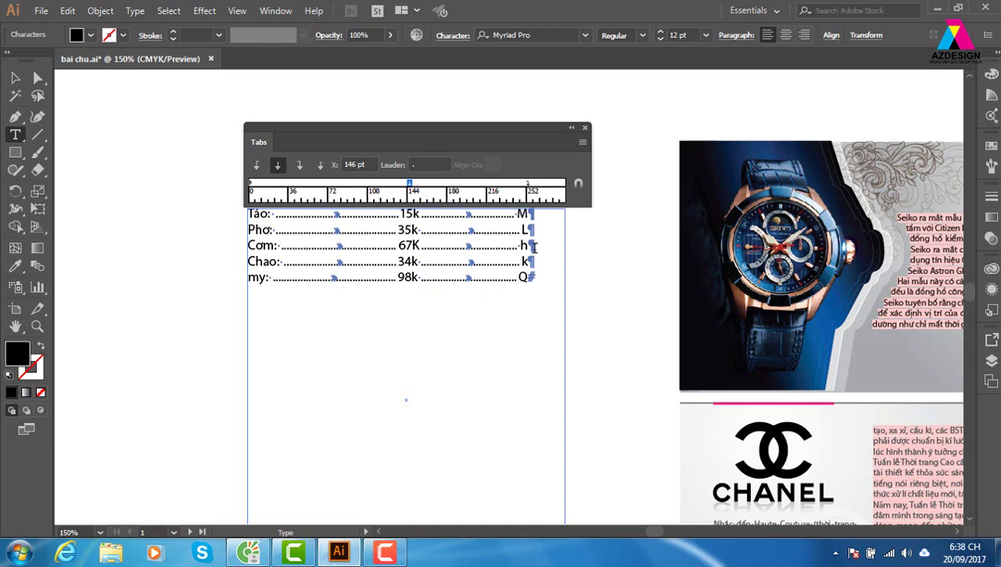
click(15, 77)
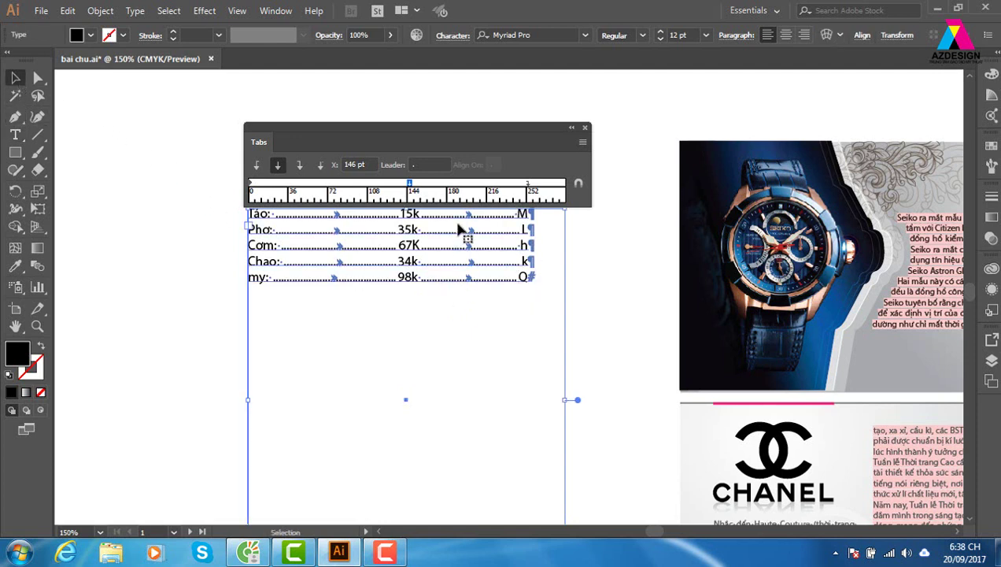
- Browse to the dingtea folder on Local Disk (D:) and open the IMG_1226 photo
key(super+e)
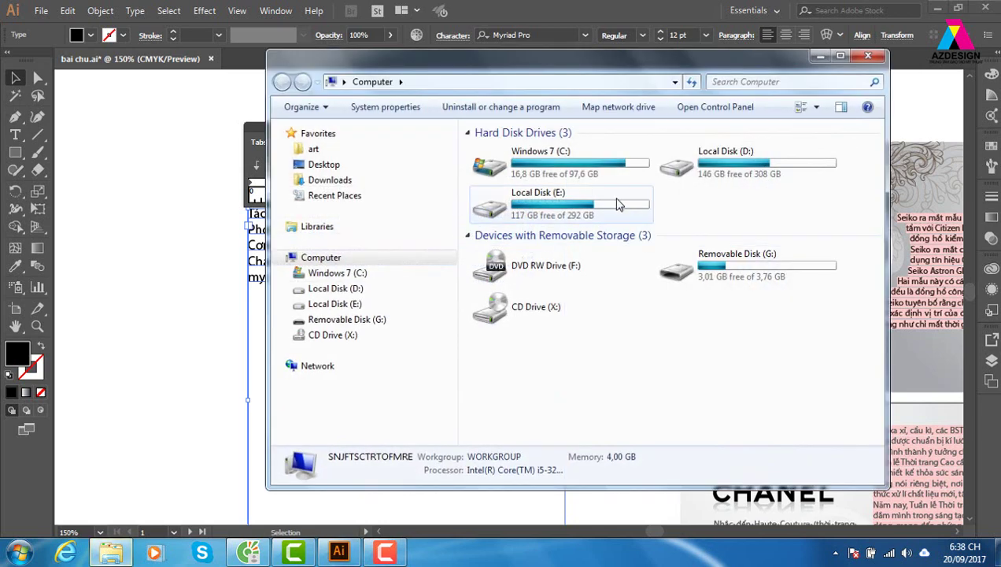
double_click(767, 176)
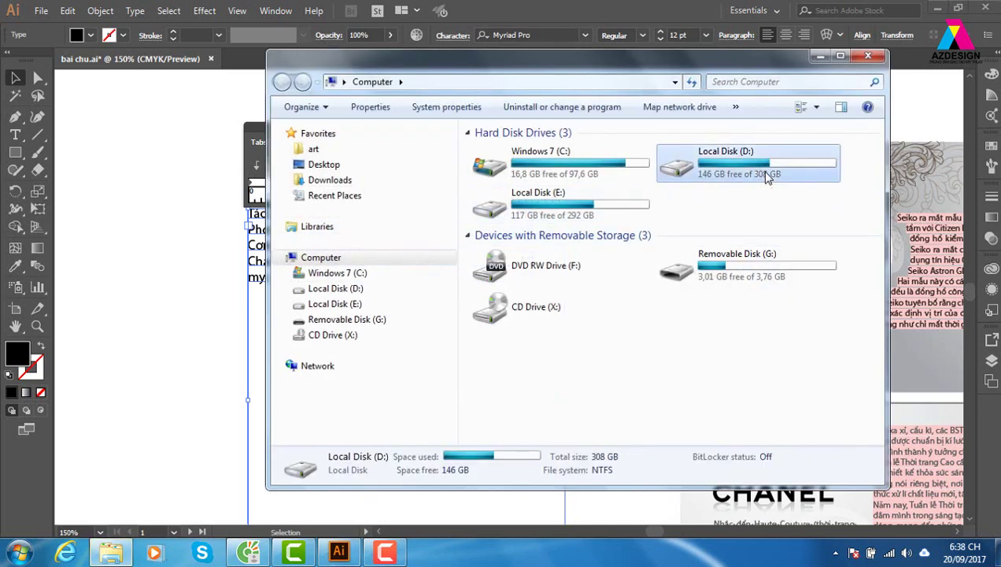
click(611, 217)
key(Down)
key(Down)
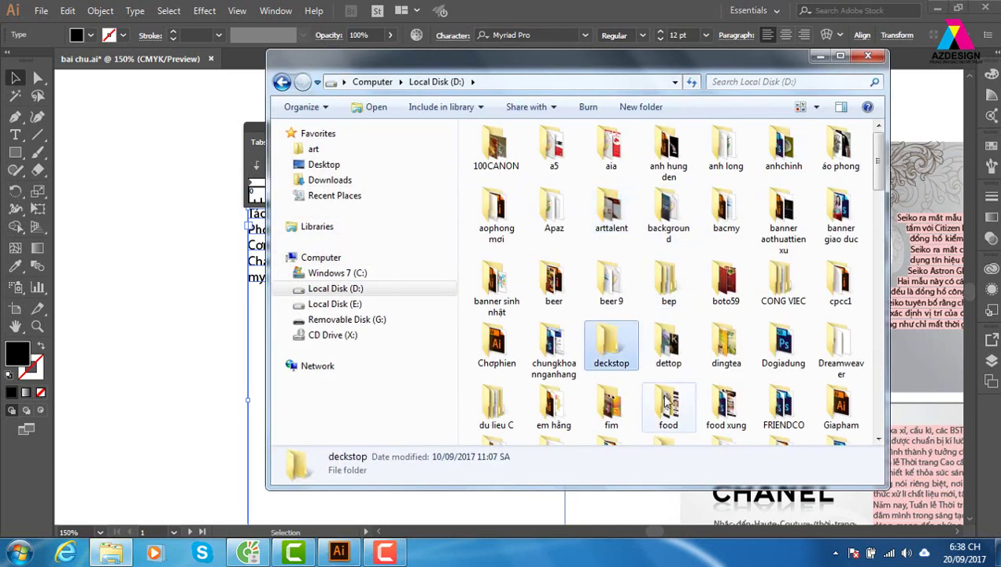
double_click(724, 343)
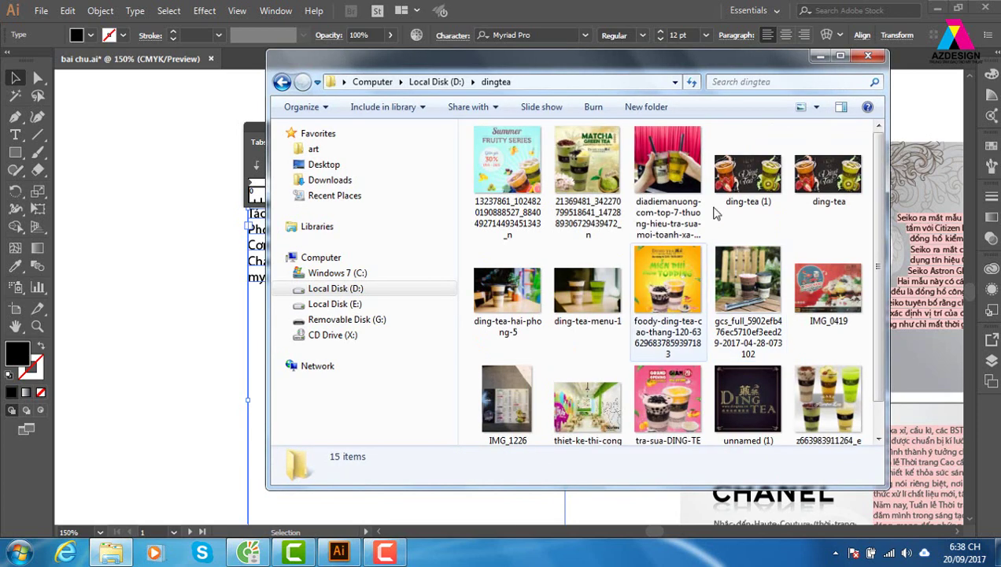
click(838, 56)
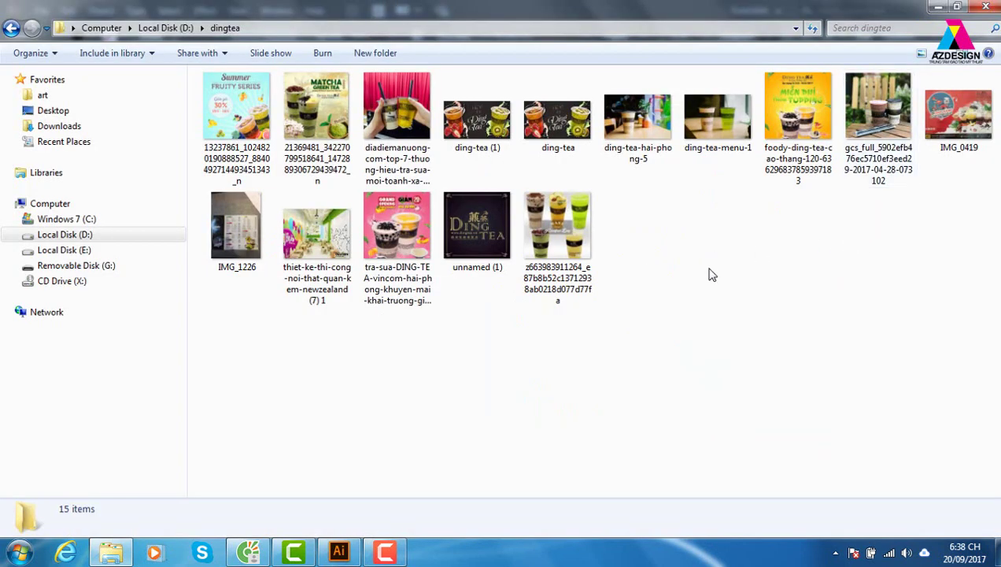
double_click(248, 227)
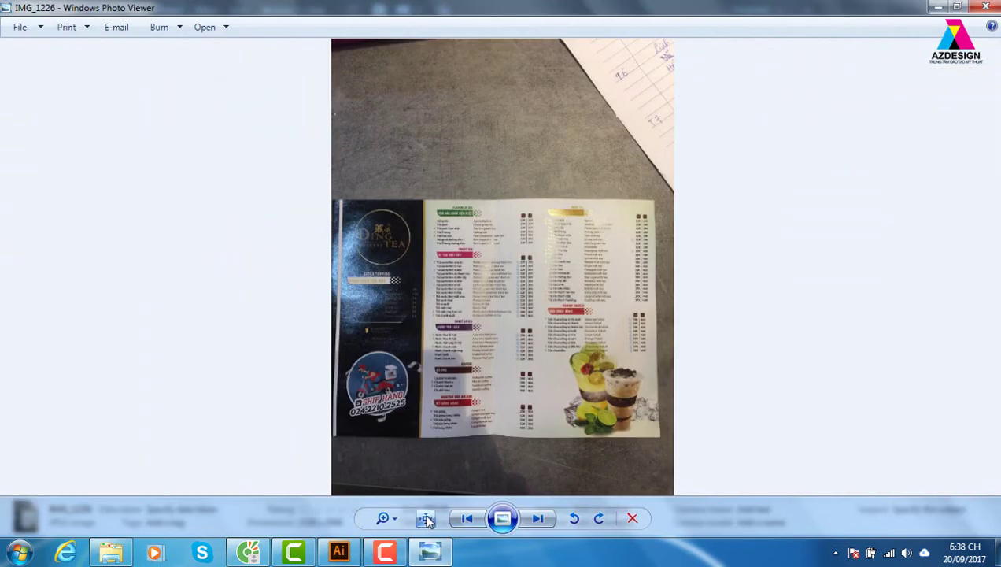
click(425, 518)
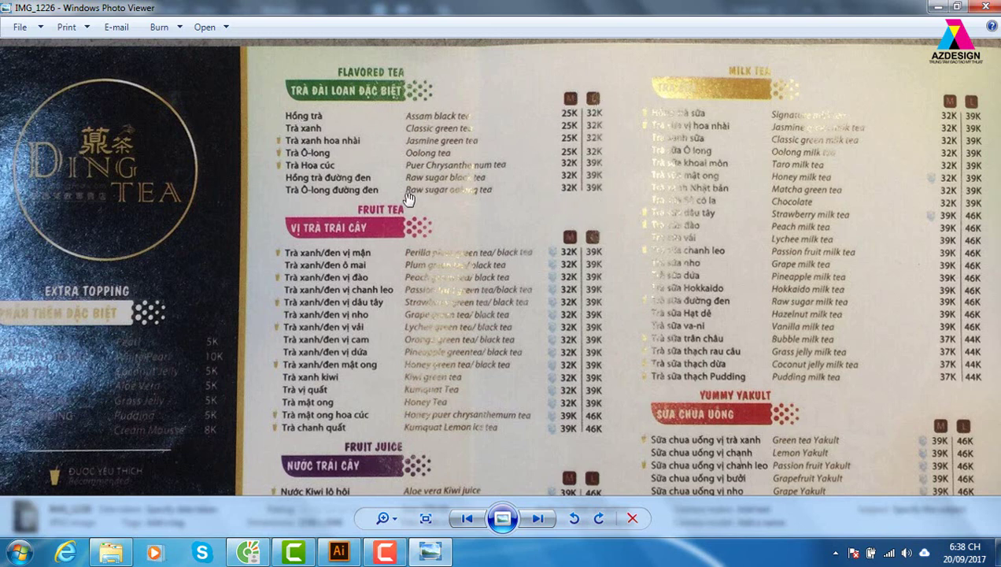
drag(555, 363, 559, 201)
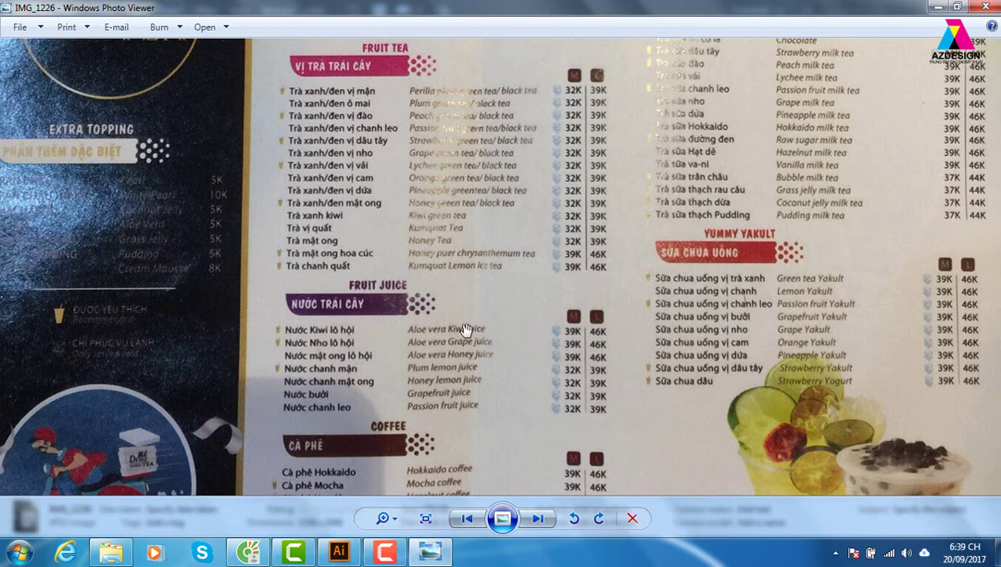
drag(541, 325, 536, 98)
mouse_move(589, 323)
mouse_down()
mouse_move(648, 179)
mouse_move(655, 372)
mouse_up()
drag(547, 196, 552, 387)
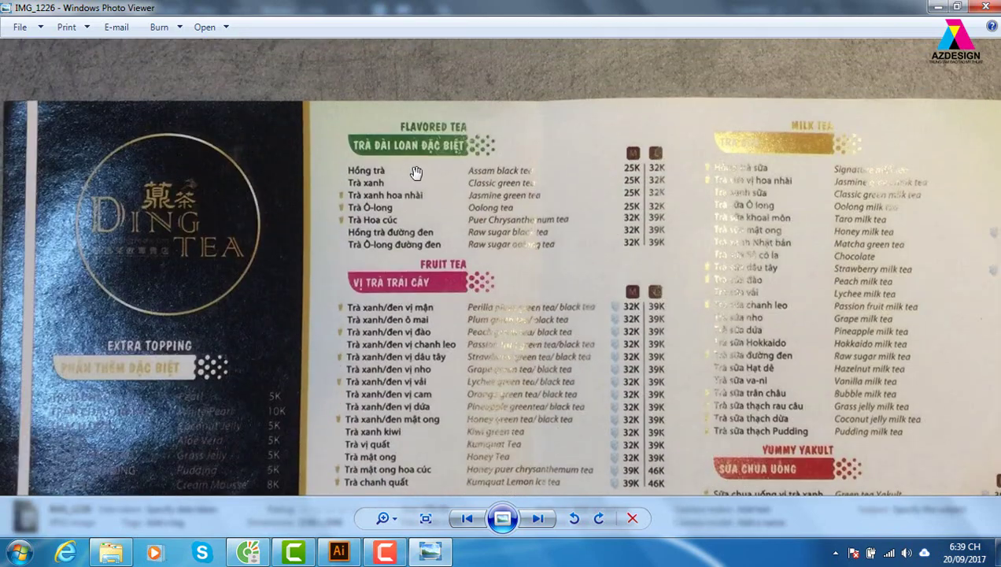
drag(528, 200, 536, 148)
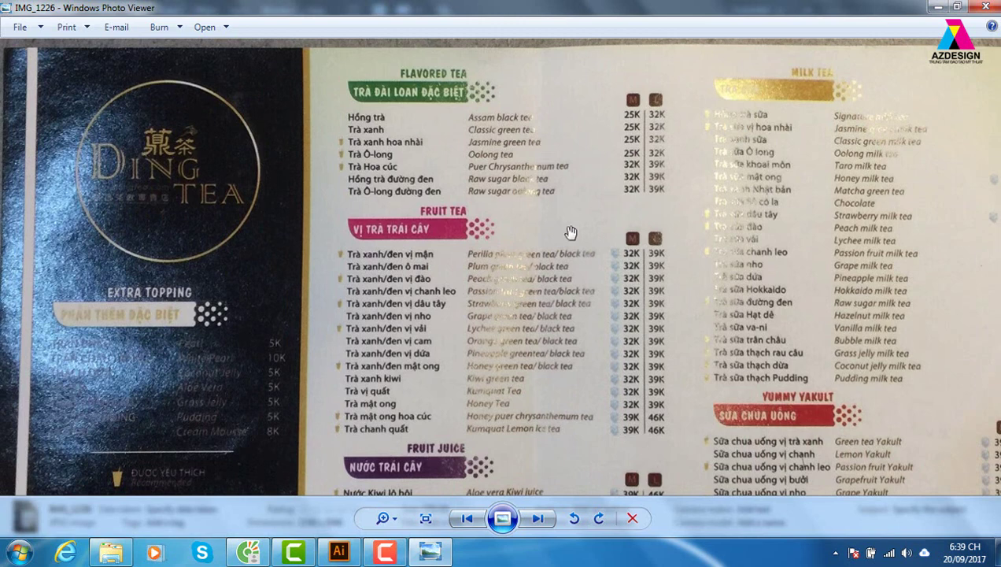
click(425, 518)
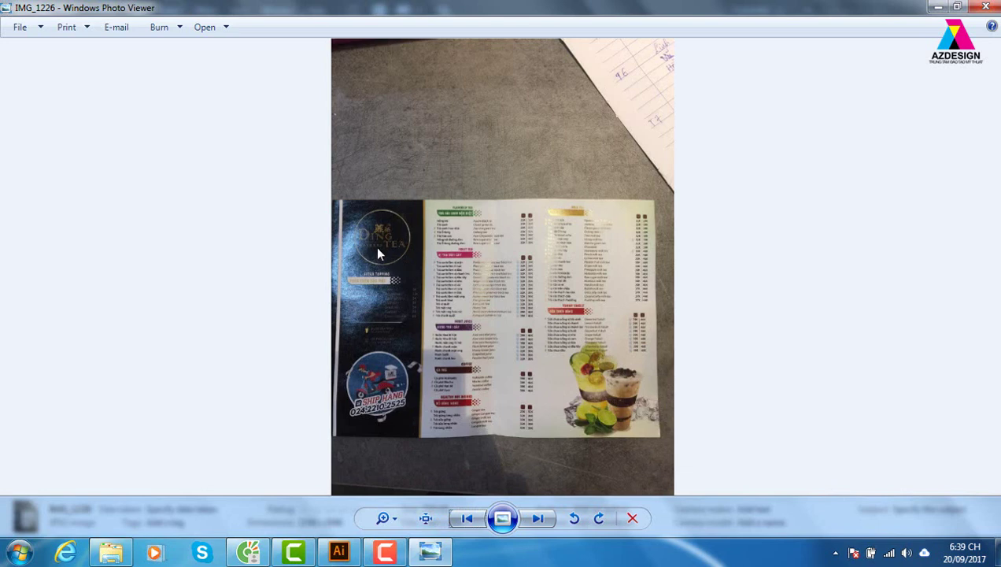
click(538, 518)
- View the IMG_0419 and ding-tea (1) reference images, then return to Illustrator
click(538, 518)
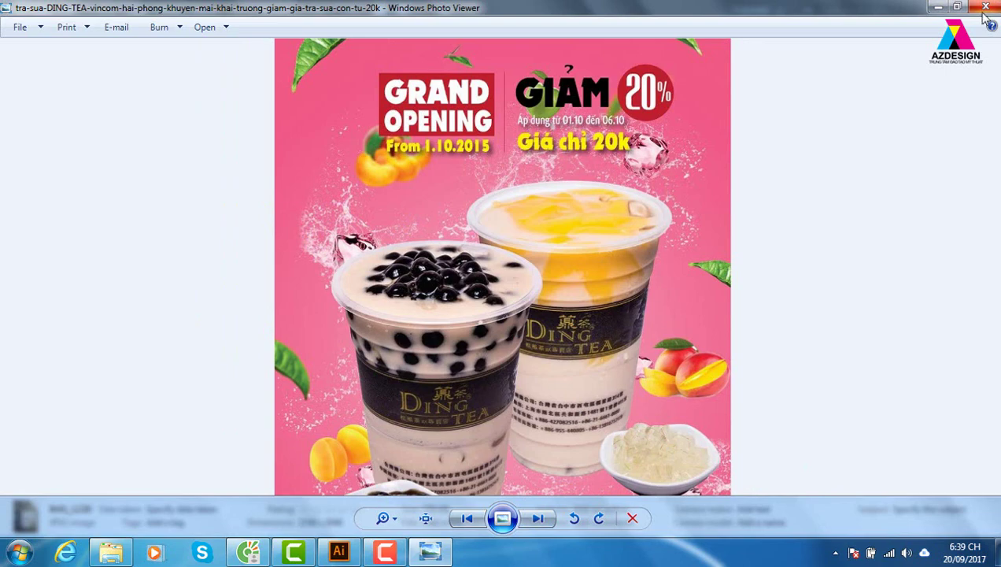
click(985, 7)
double_click(948, 118)
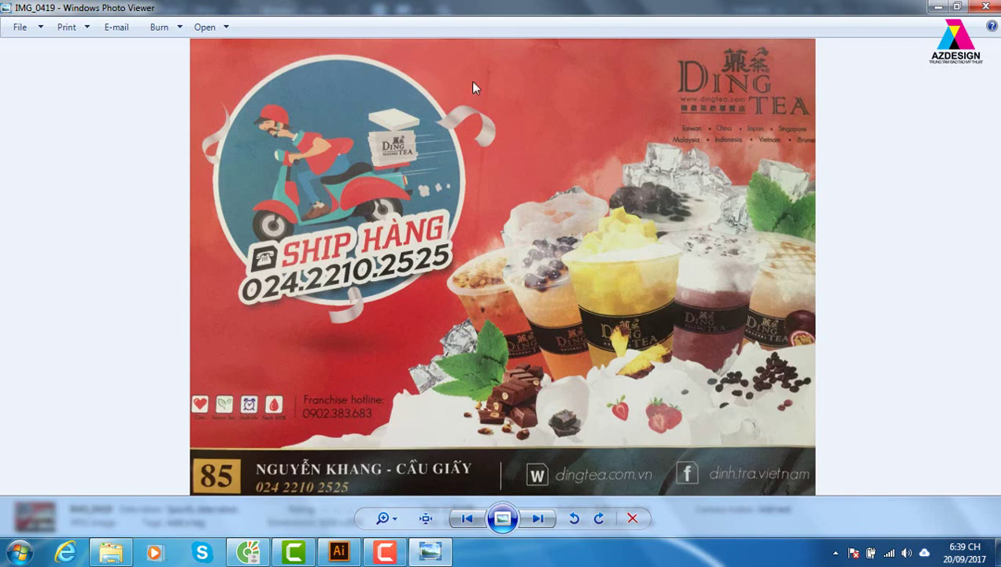
click(993, 8)
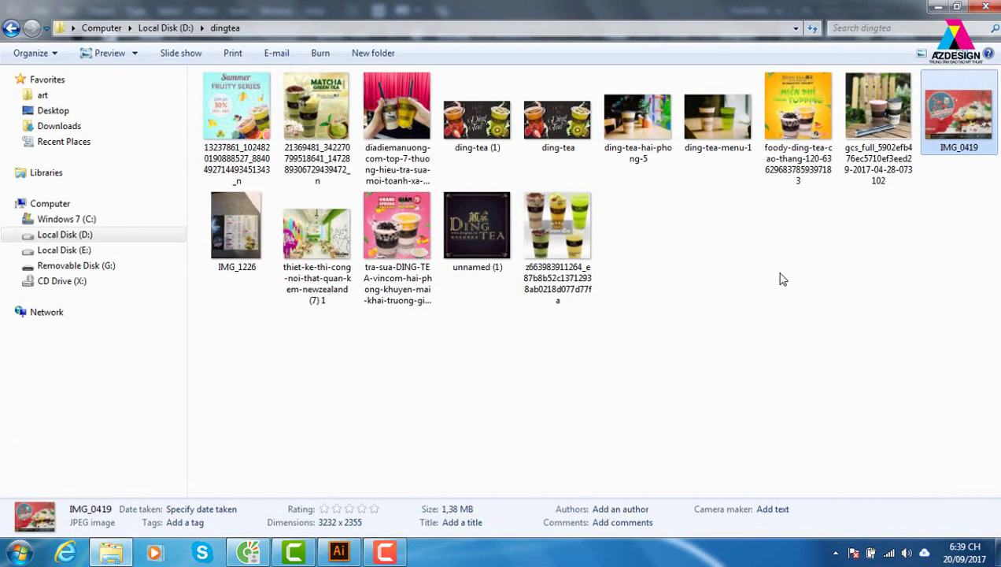
double_click(488, 142)
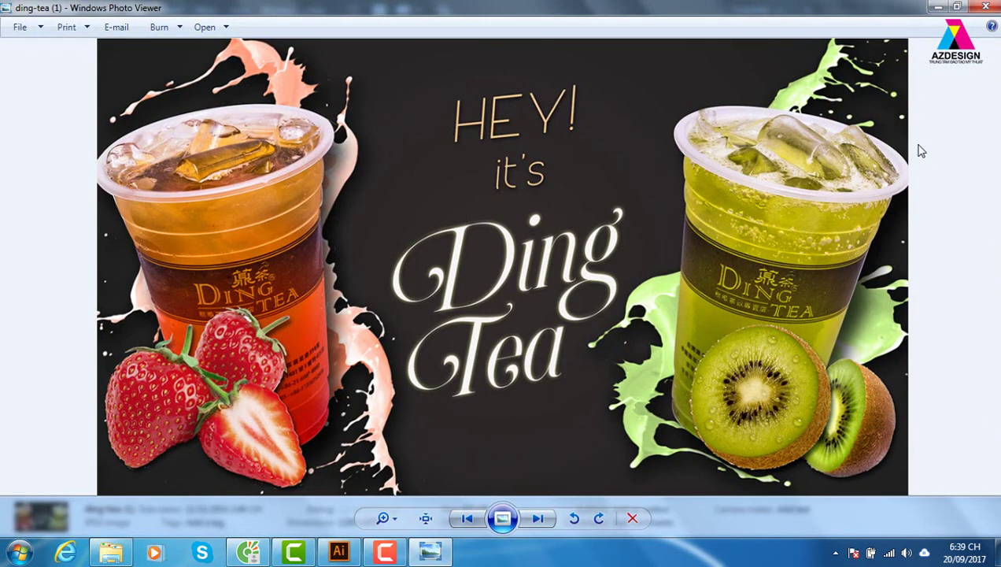
click(985, 7)
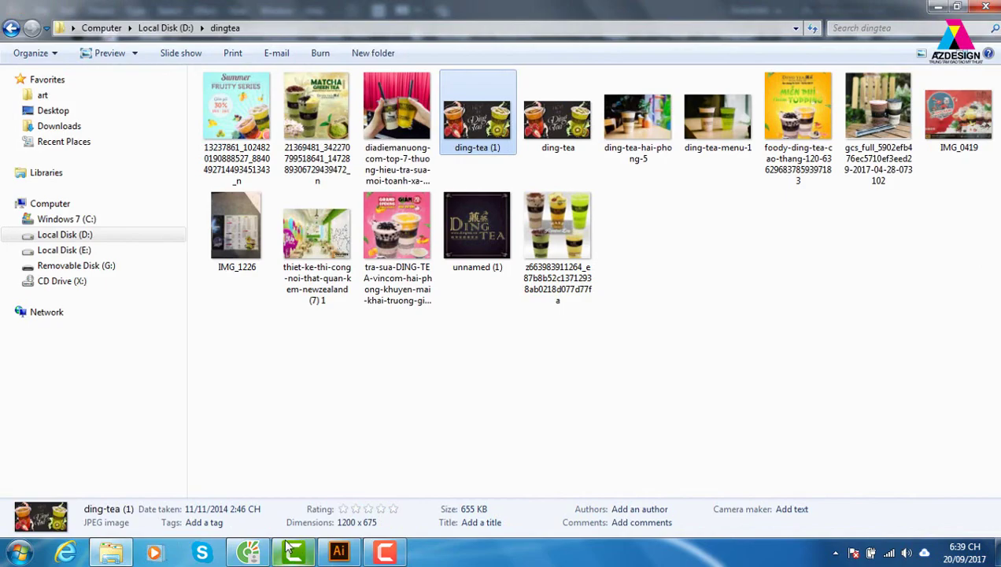
click(352, 556)
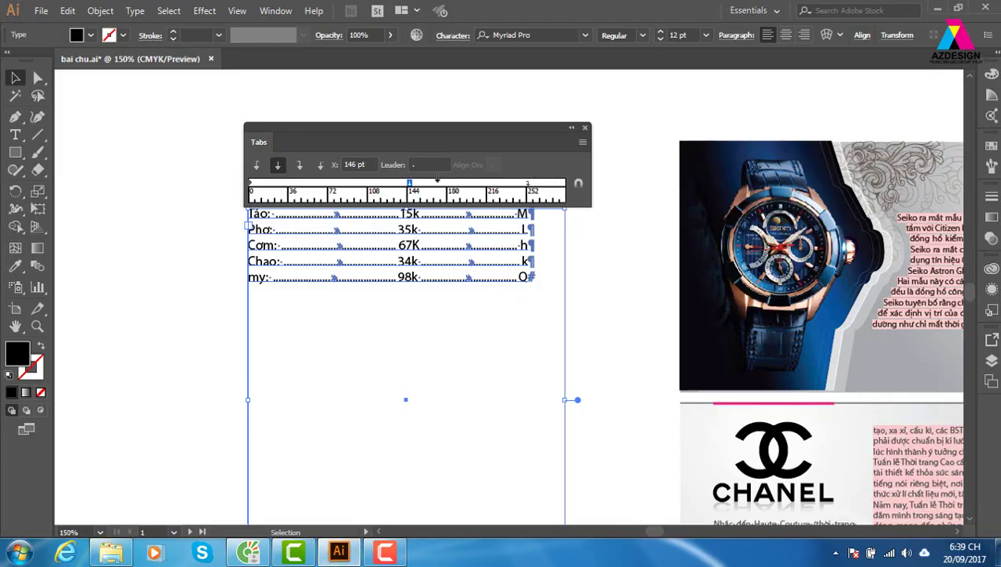
- Close the Tabs panel and deselect the price list with the Selection tool (V)
click(584, 128)
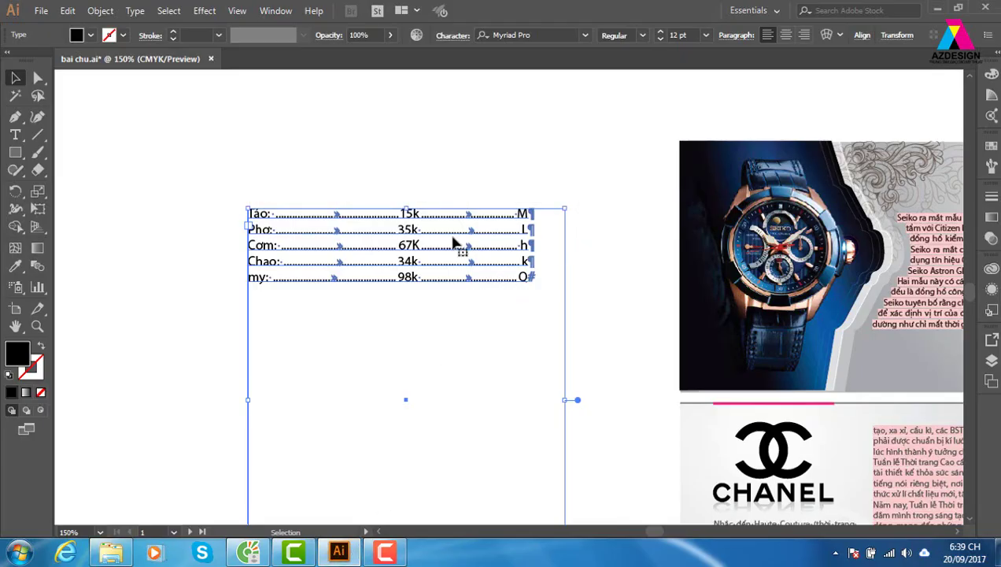
key(a)
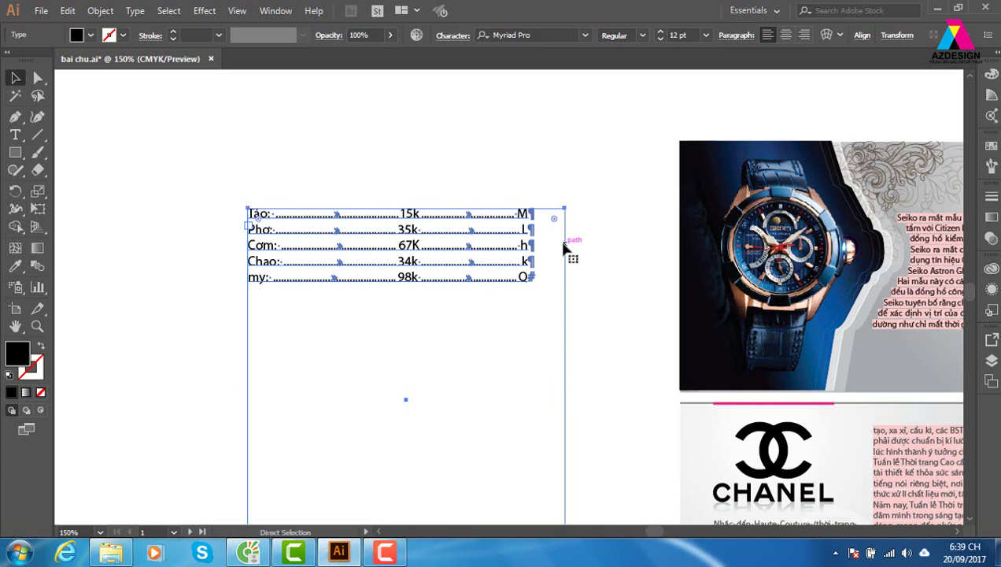
key(v)
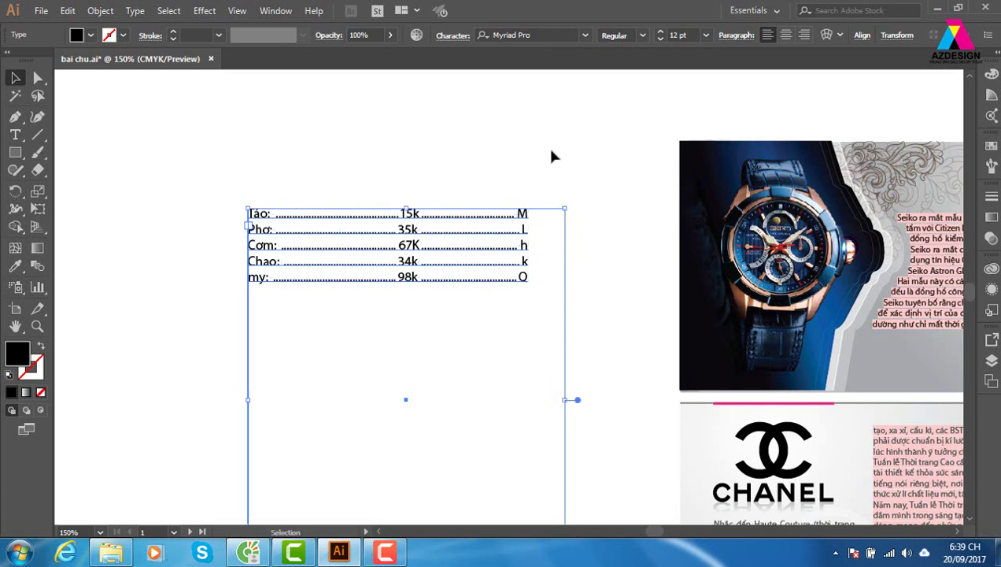
click(598, 228)
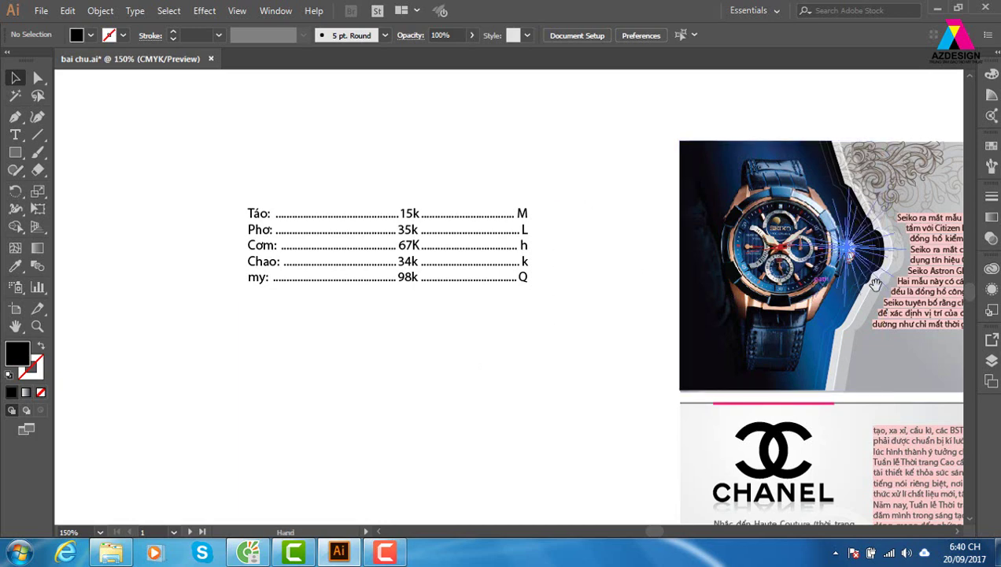
- Pan to the Seiko page, select its paragraph frame and translucent shape, then scroll to Chanel
drag(847, 245, 456, 200)
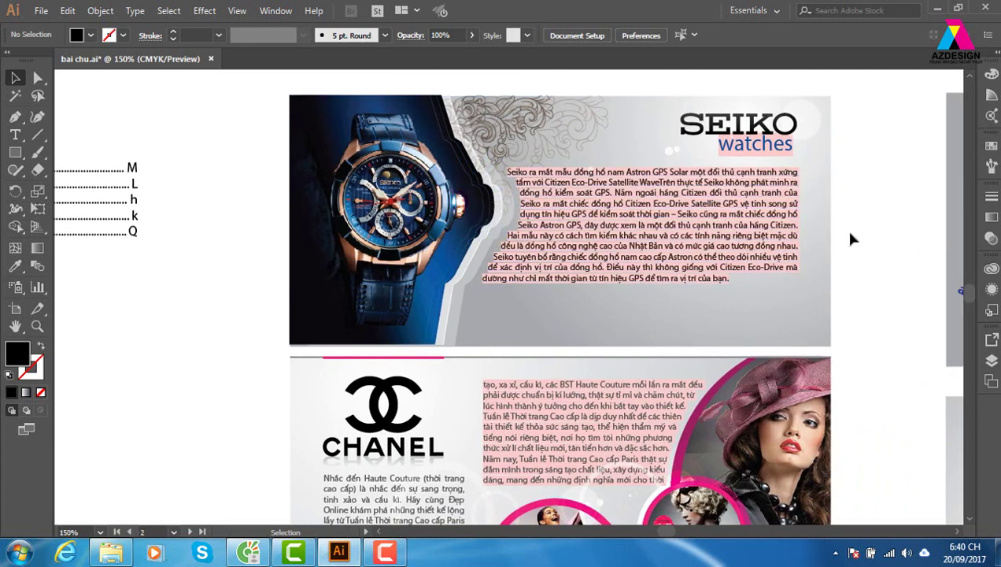
click(763, 201)
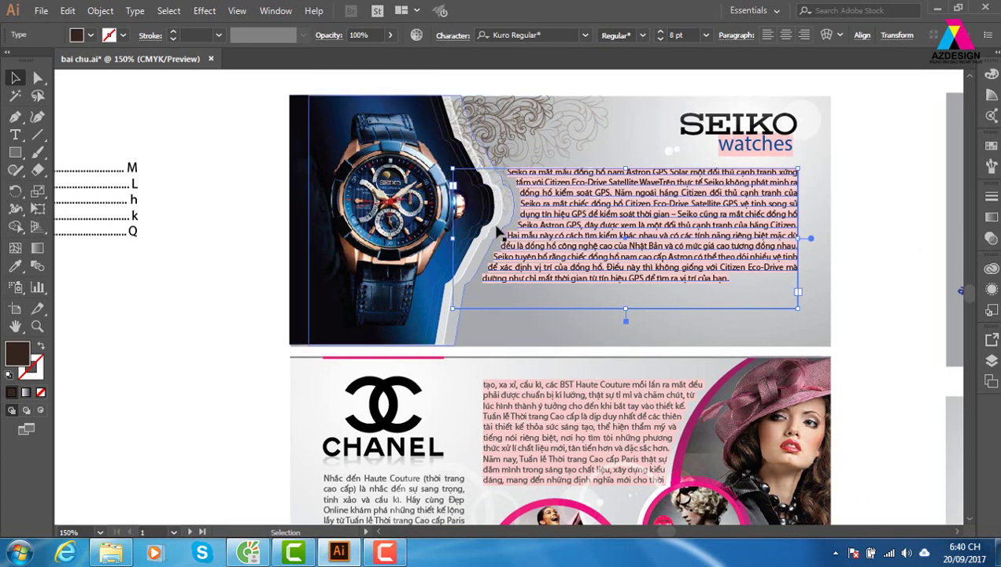
click(455, 345)
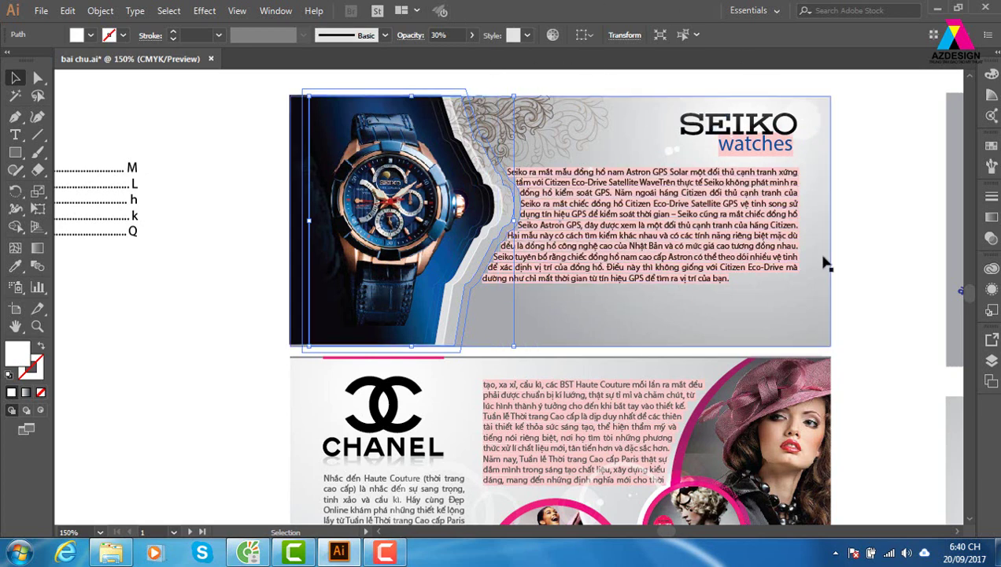
scroll(756, 235, down, 1)
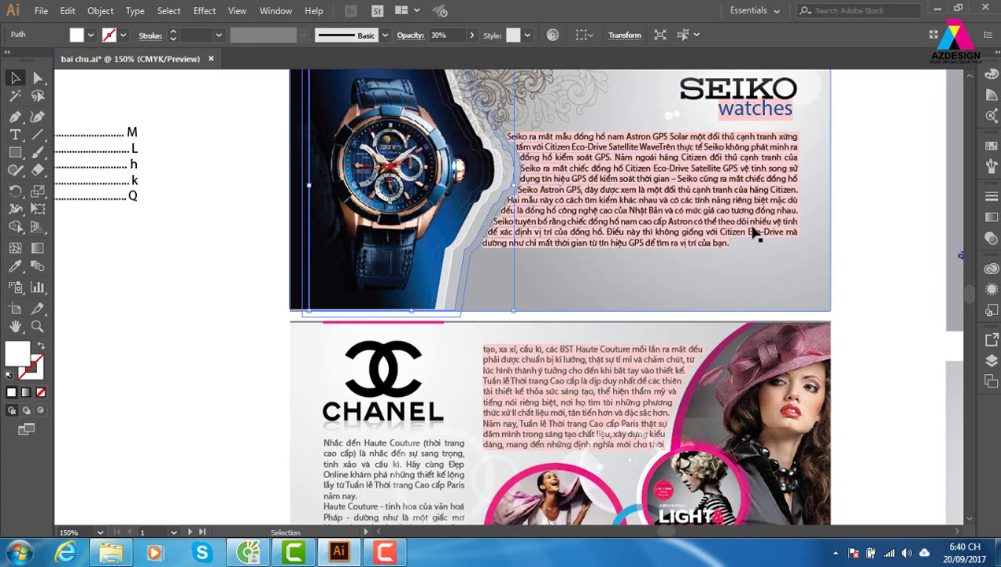
scroll(752, 233, down, 1)
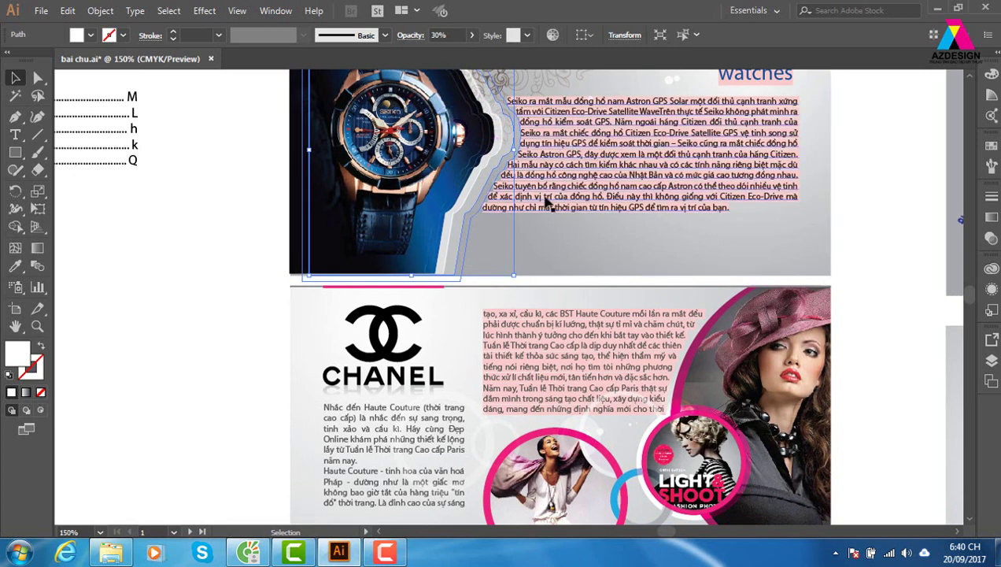
scroll(597, 277, down, 1)
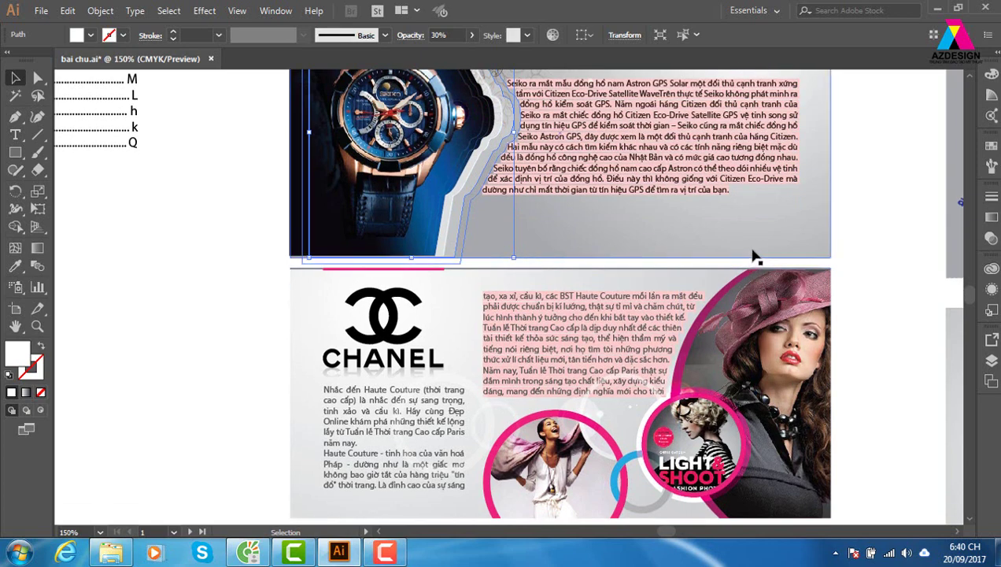
scroll(754, 260, down, 3)
scroll(754, 259, down, 1)
scroll(598, 271, down, 2)
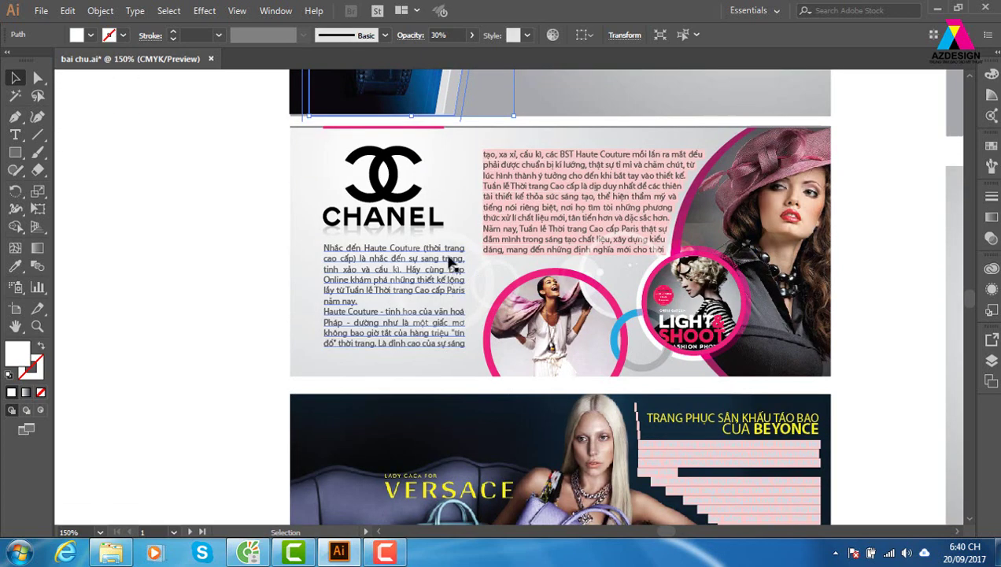
- Select the magenta-framed hat photo in the Chanel section and shift it slightly right
click(481, 259)
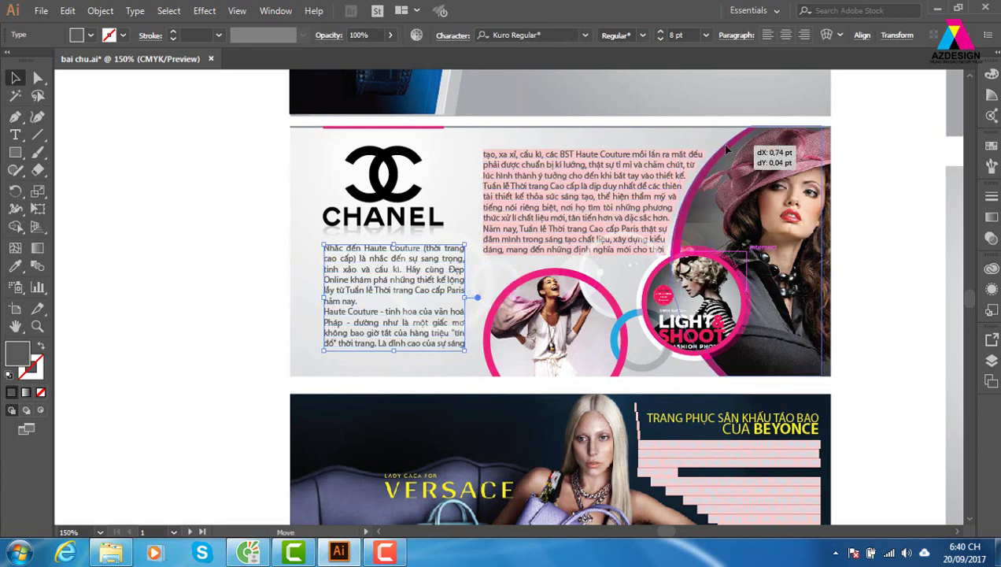
click(700, 150)
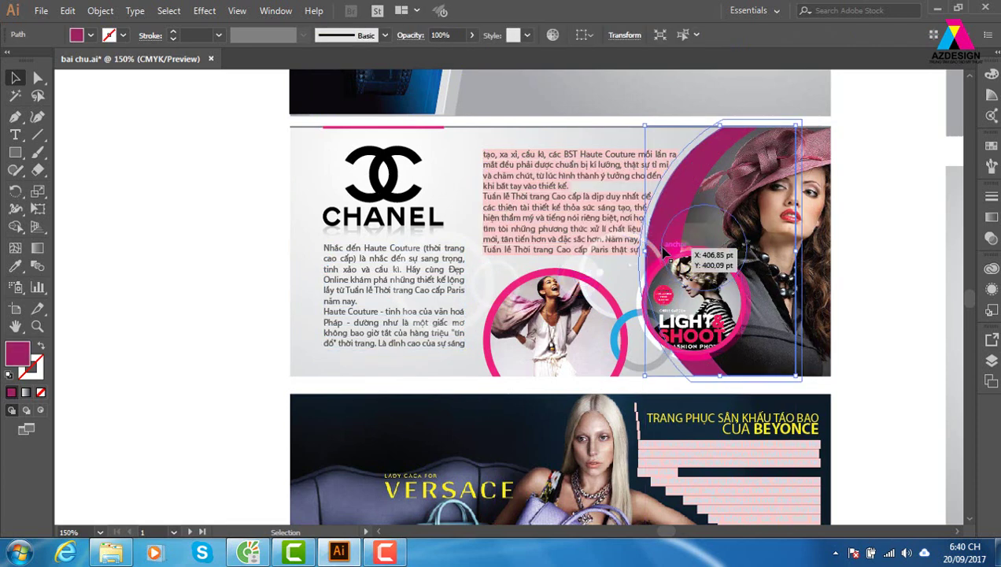
drag(810, 313, 836, 313)
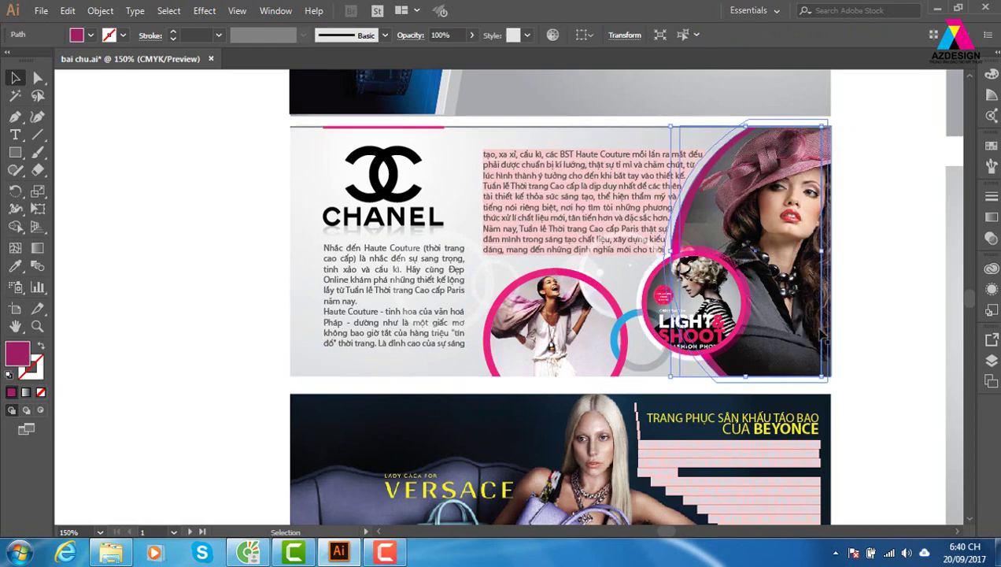
scroll(836, 313, down, 1)
scroll(836, 313, down, 2)
scroll(829, 317, down, 1)
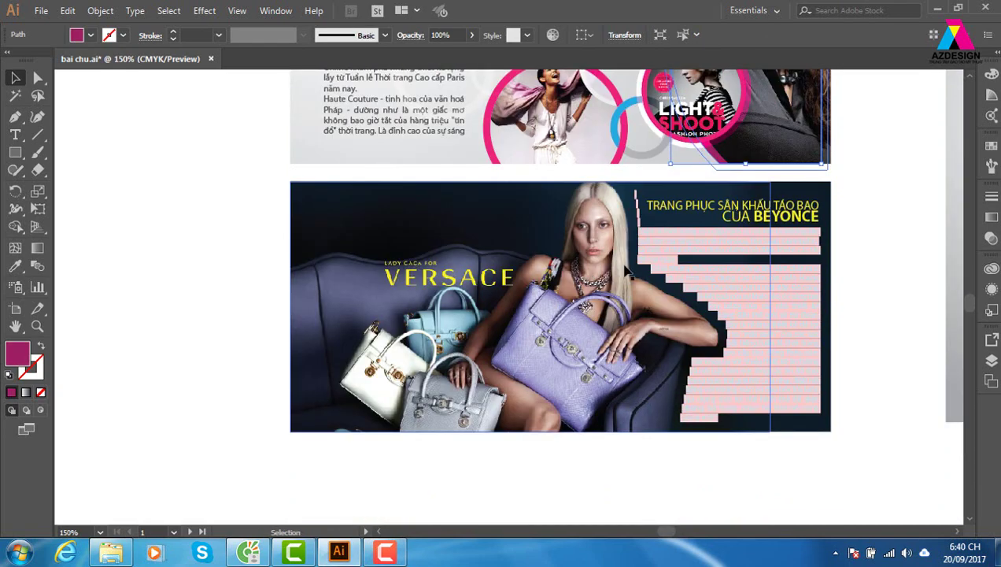
- Set the Versace banner's Beyonce article text to the Roboto Thin font
click(883, 273)
click(802, 293)
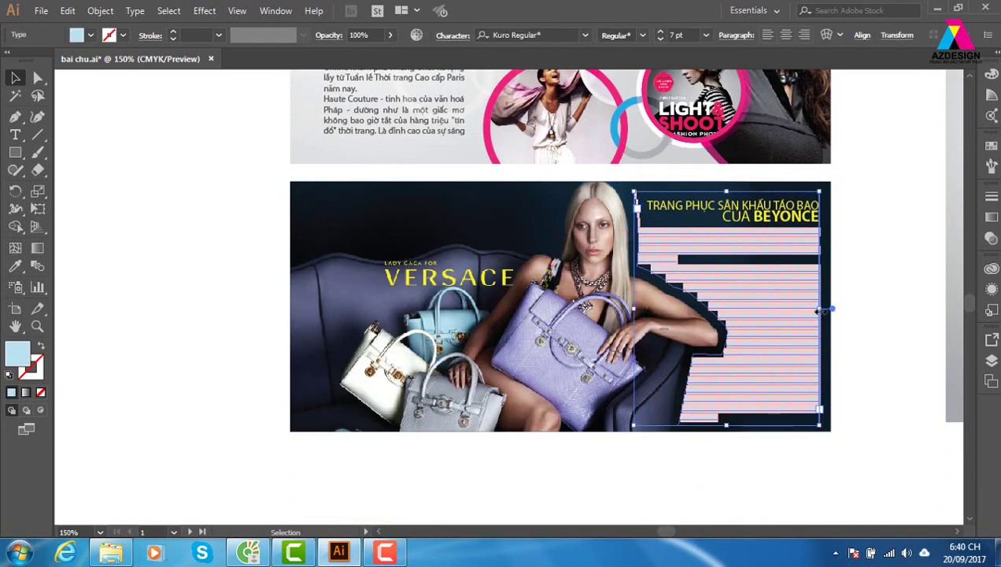
click(544, 36)
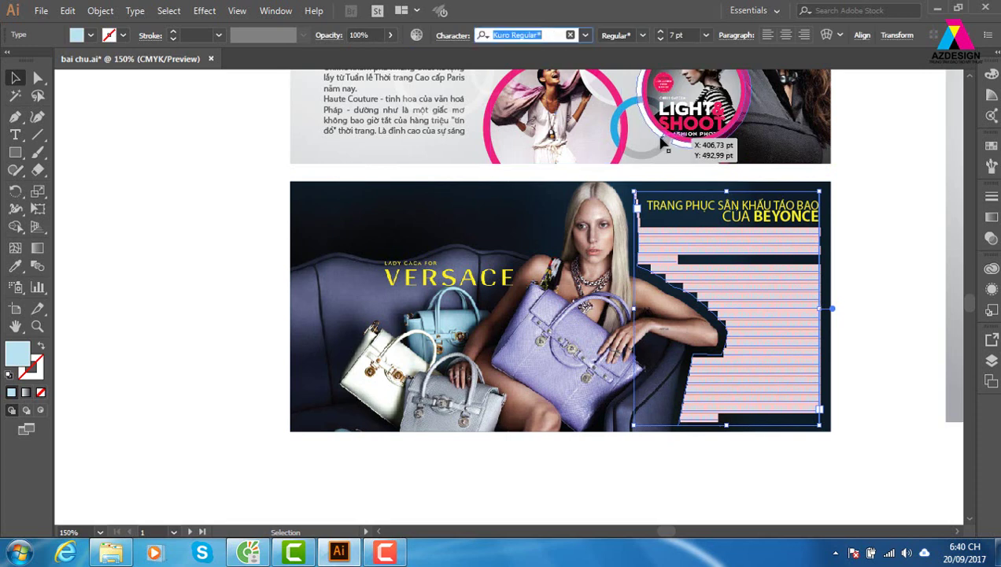
key(BackSpace)
text(ro)
click(661, 141)
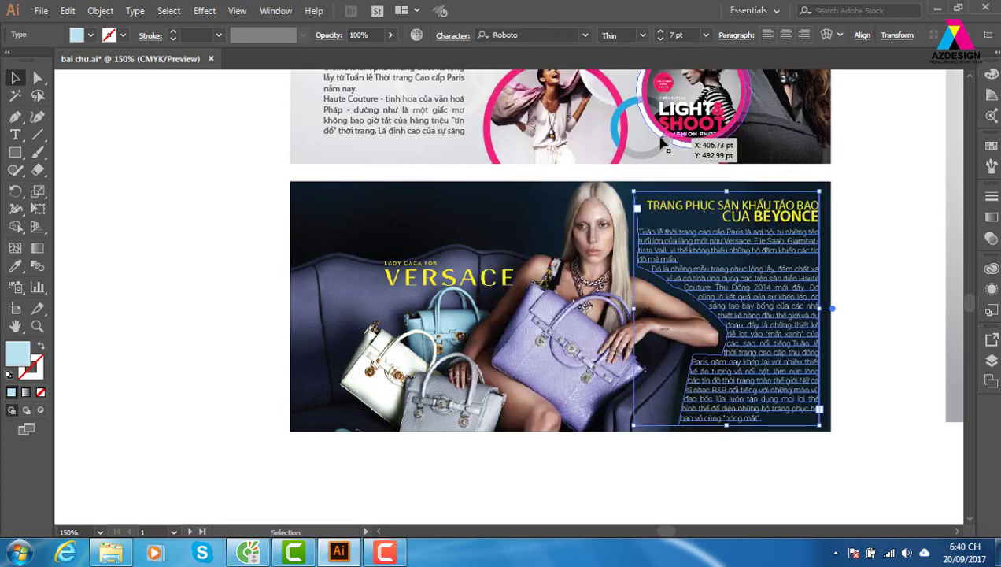
- Deselect the article and pan the view over to the adidas shoe artwork
click(917, 230)
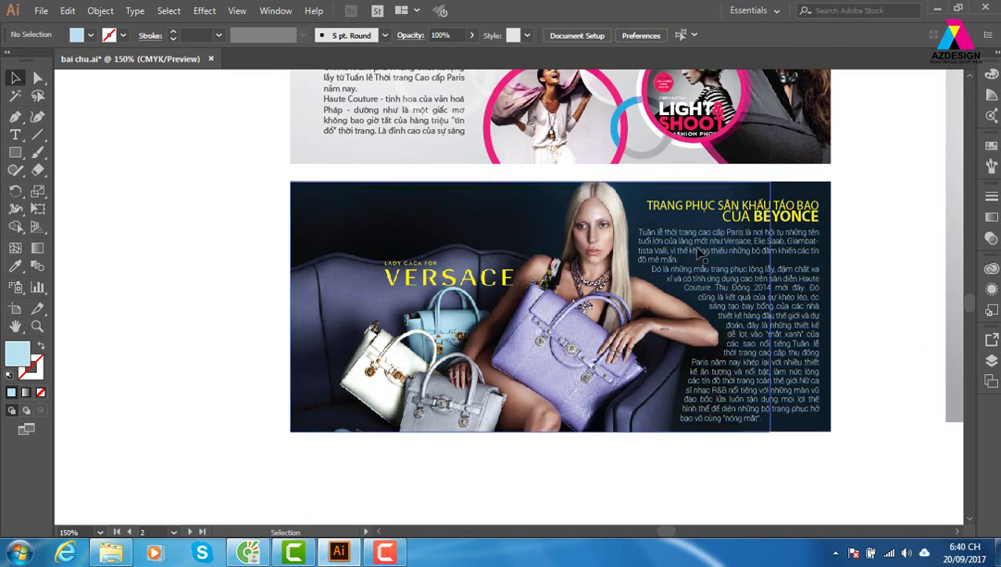
click(17, 134)
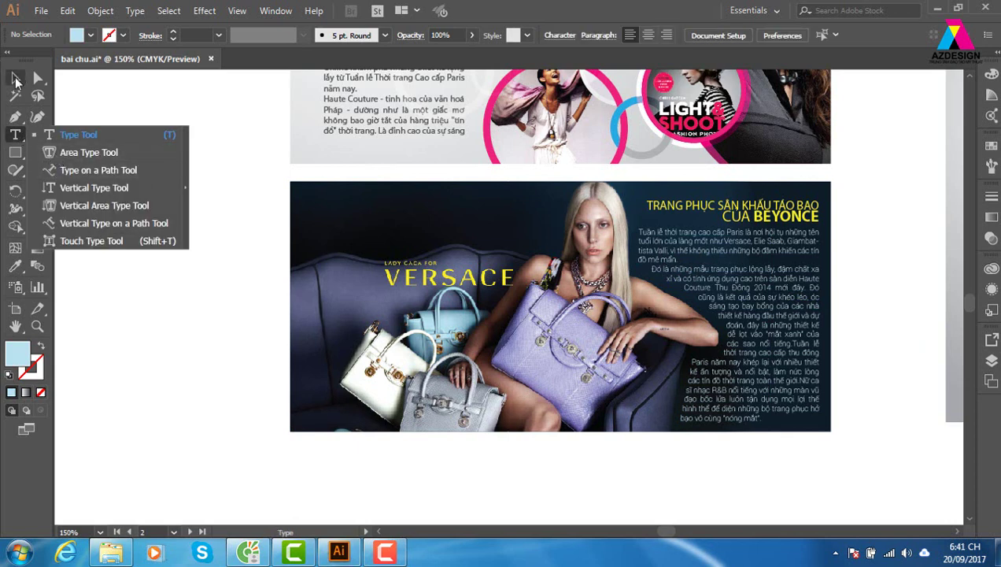
key(v)
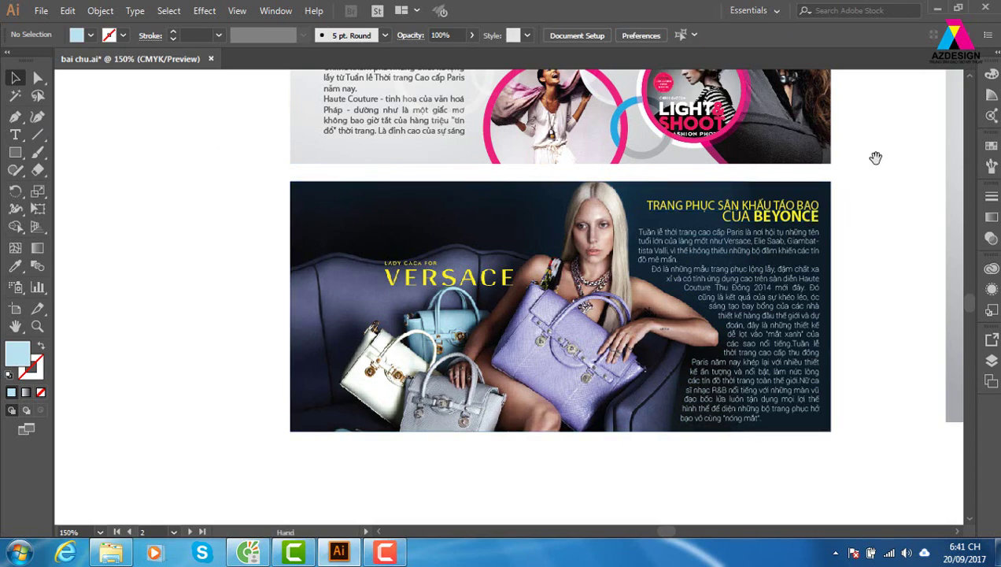
drag(878, 181, 551, 396)
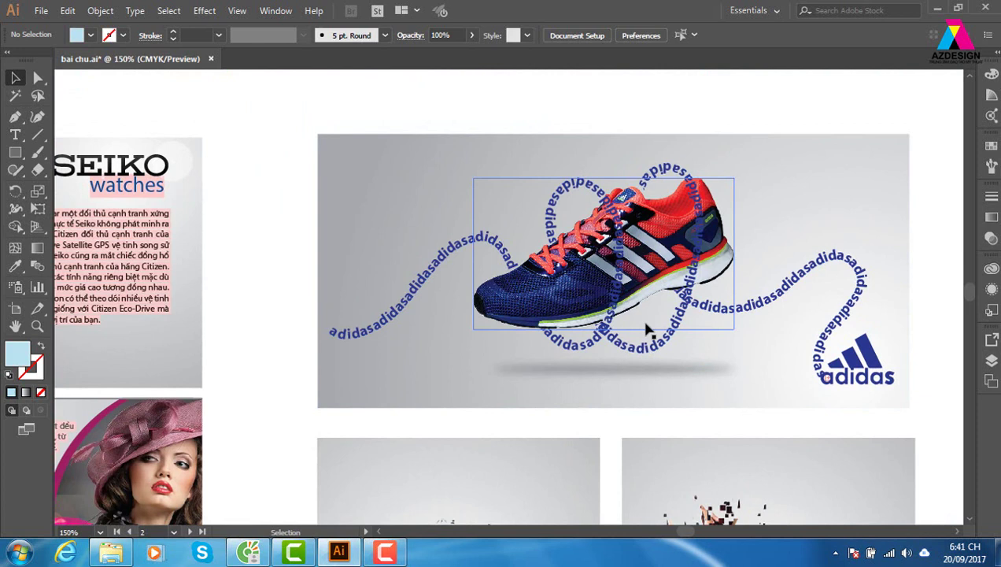
- Select the adidas text-on-path, leave the Type tool variants unchosen, and pan to the type samples artboard
click(337, 330)
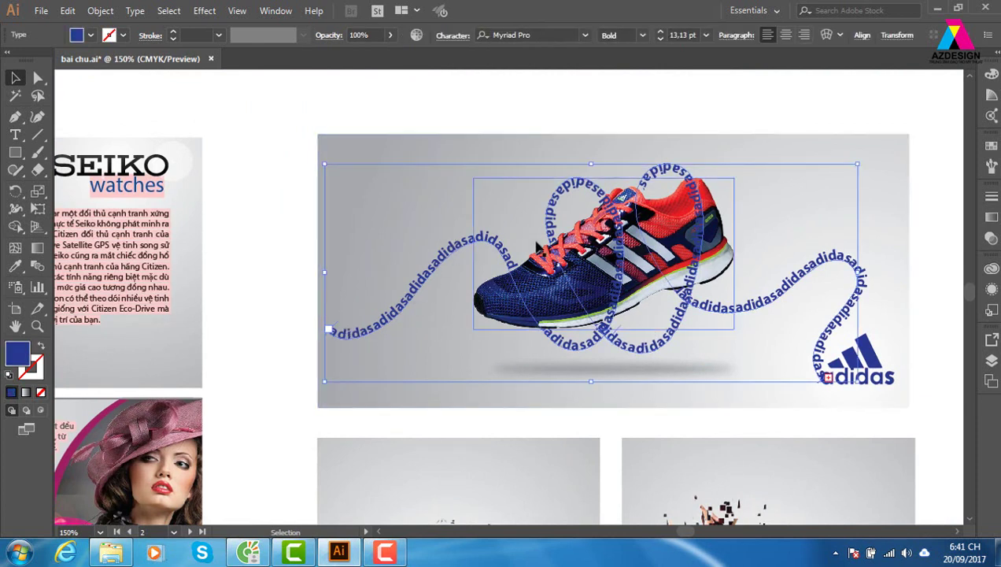
drag(14, 134, 73, 183)
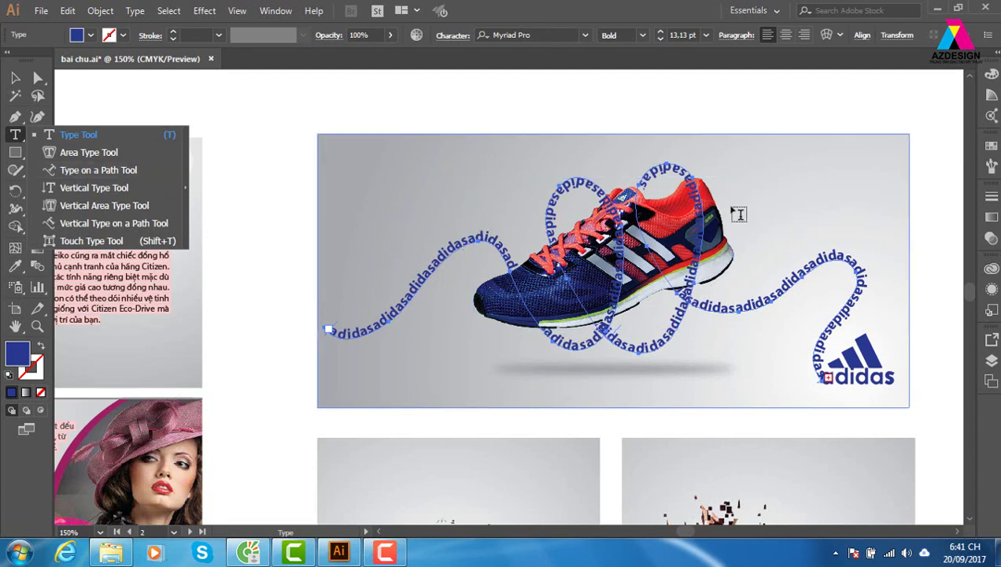
drag(894, 313, 16, 93)
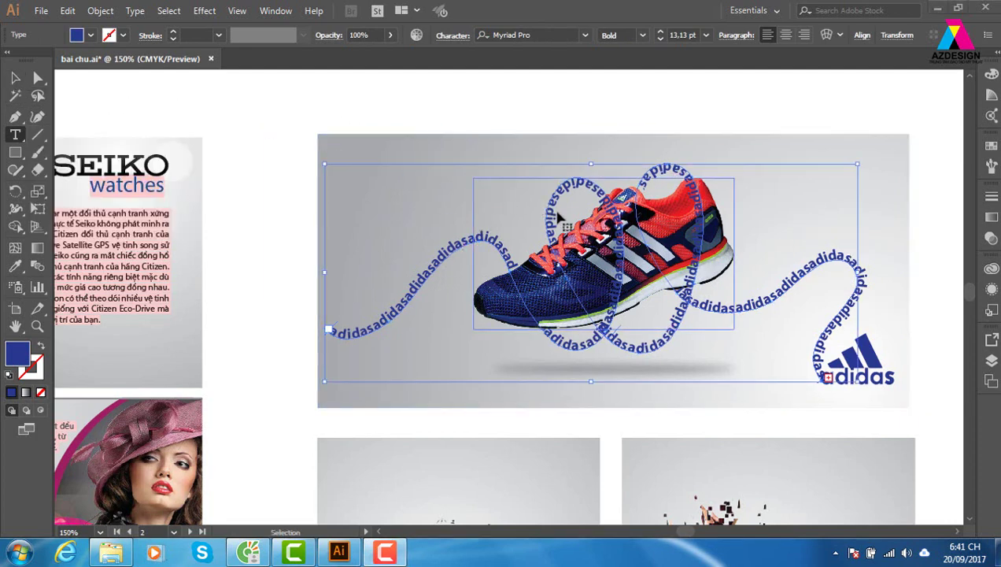
key(space)
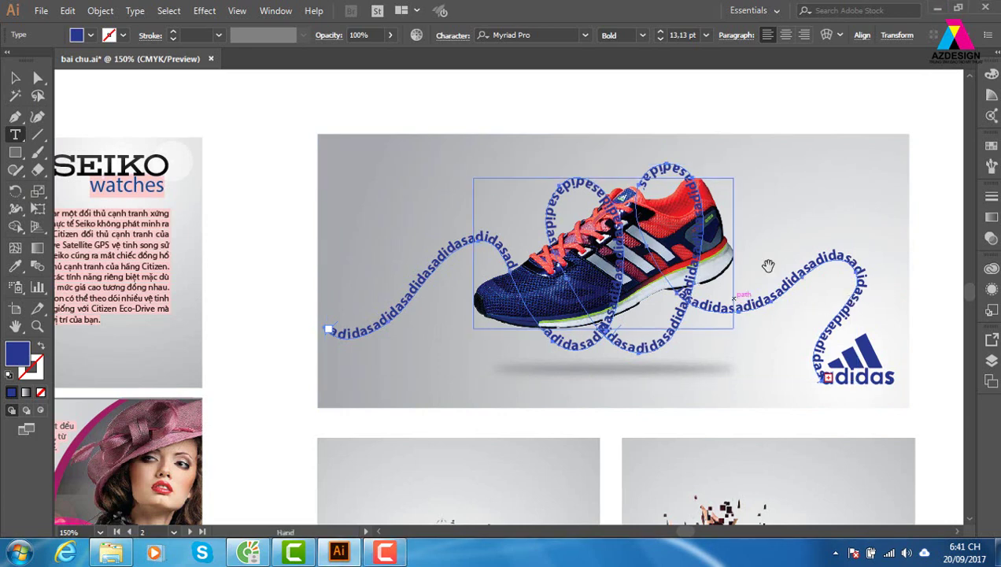
click(15, 77)
click(651, 118)
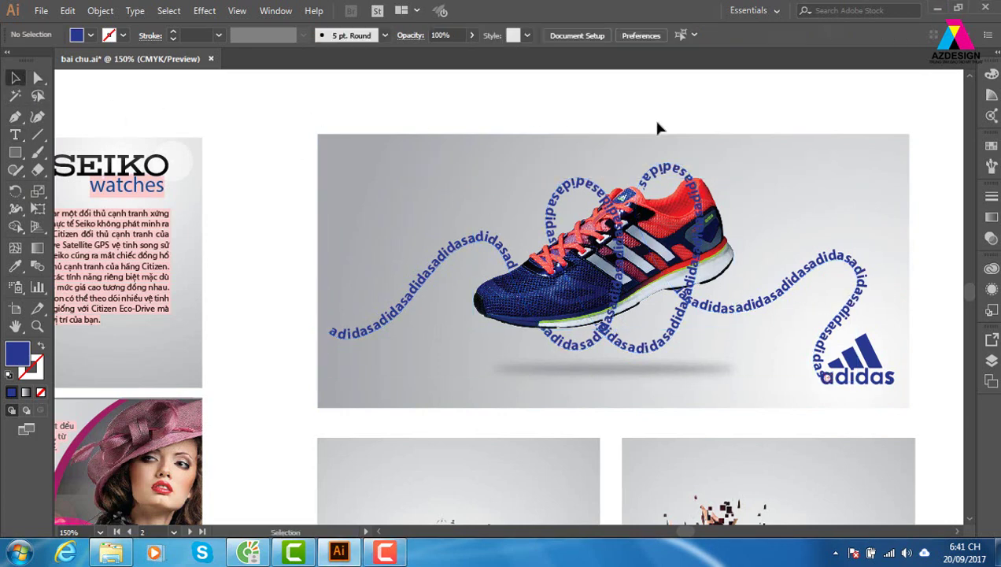
drag(889, 248, 461, 216)
- Zoom in on the circular Vietnamese text, zoom back out, and pan to the adidas and dancer artwork
drag(801, 388, 592, 163)
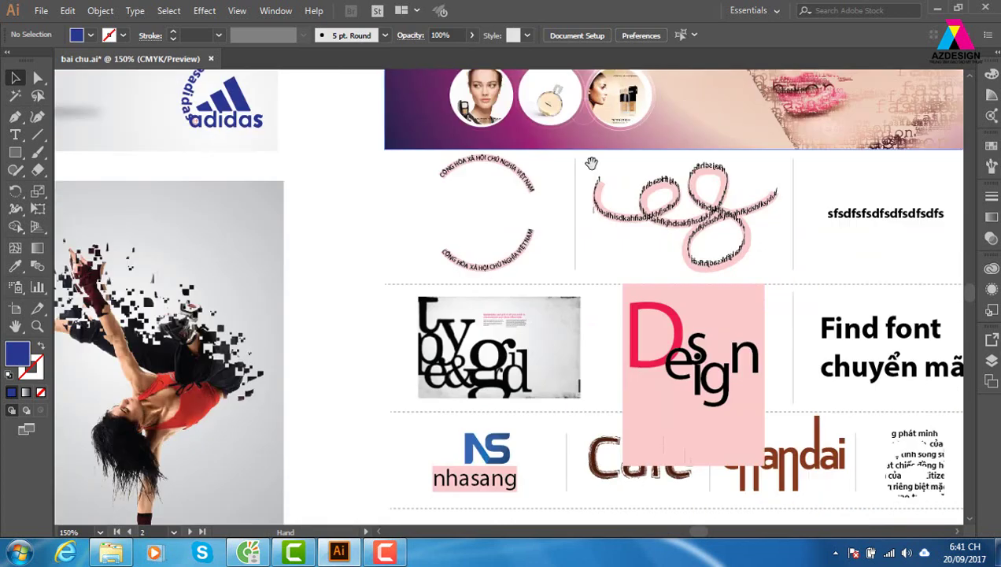
key(z)
drag(548, 244, 593, 321)
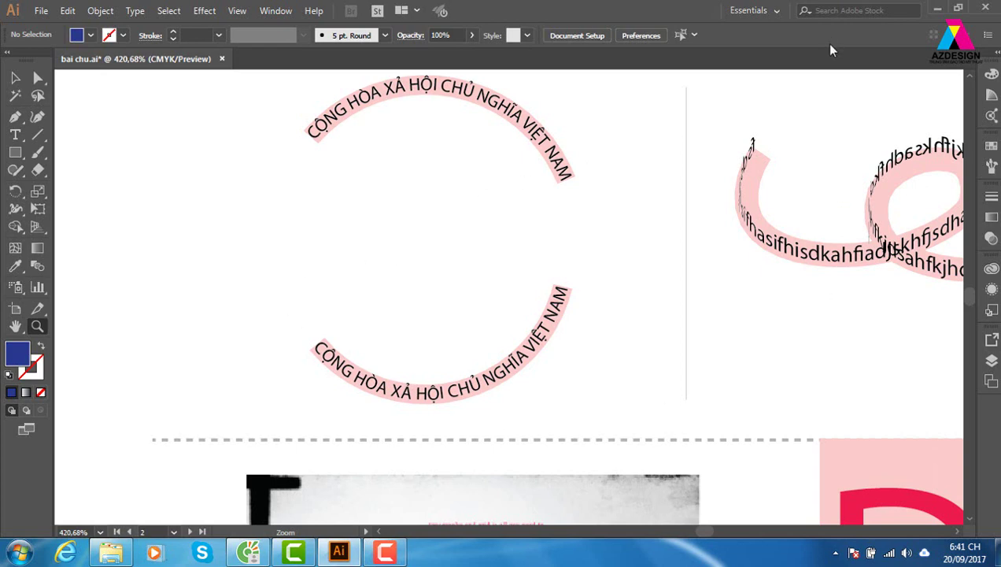
key(ctrl+minus)
key(ctrl+minus)
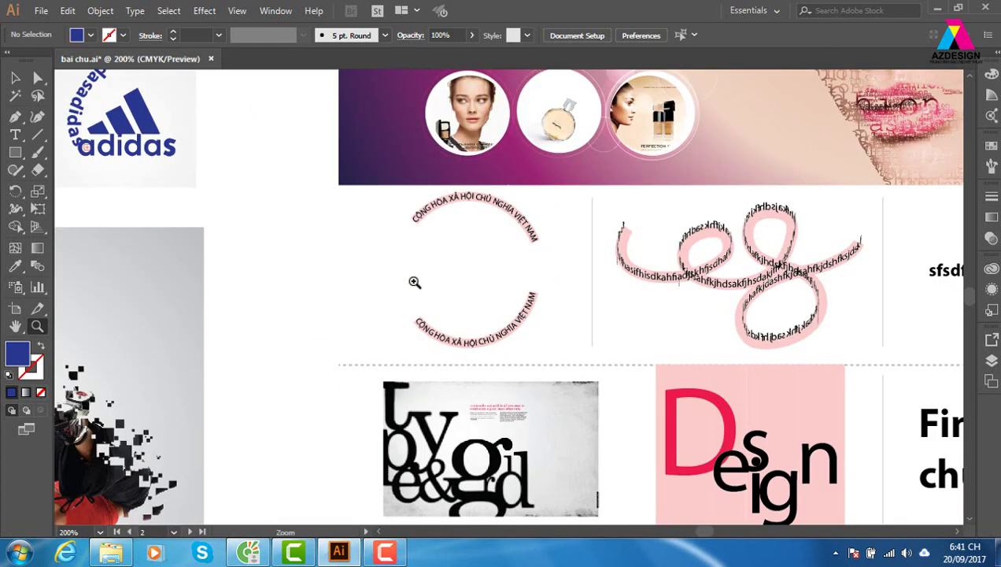
click(15, 77)
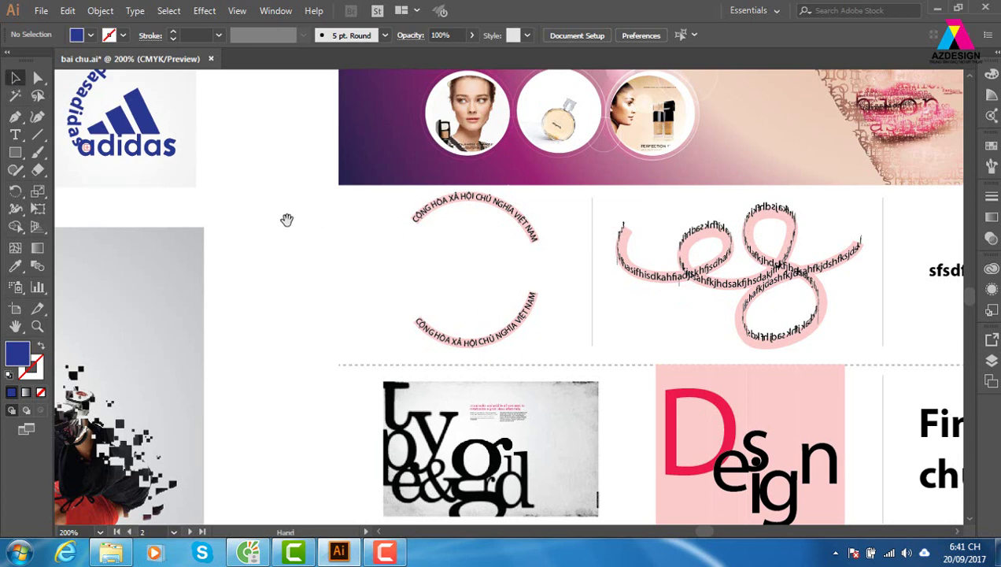
drag(287, 219, 656, 202)
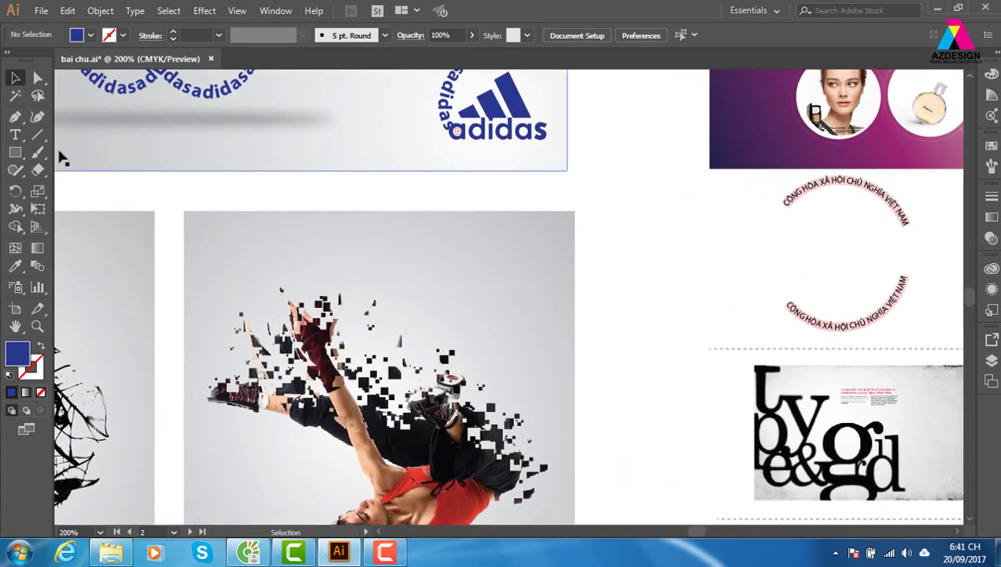
click(15, 134)
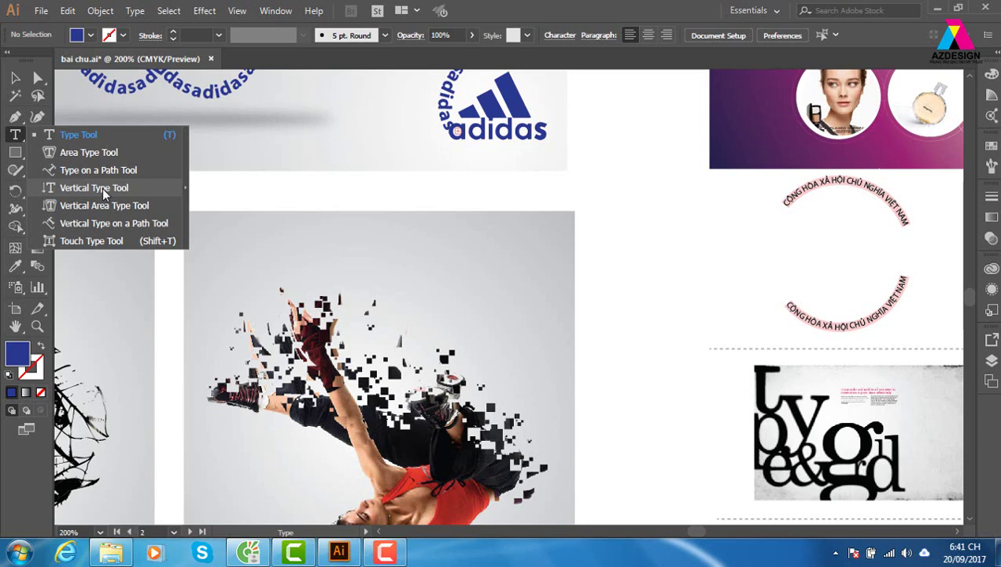
- Choose the Vertical Type Tool and zoom into the empty area above the Seiko, adidas and Chanel panels
click(103, 189)
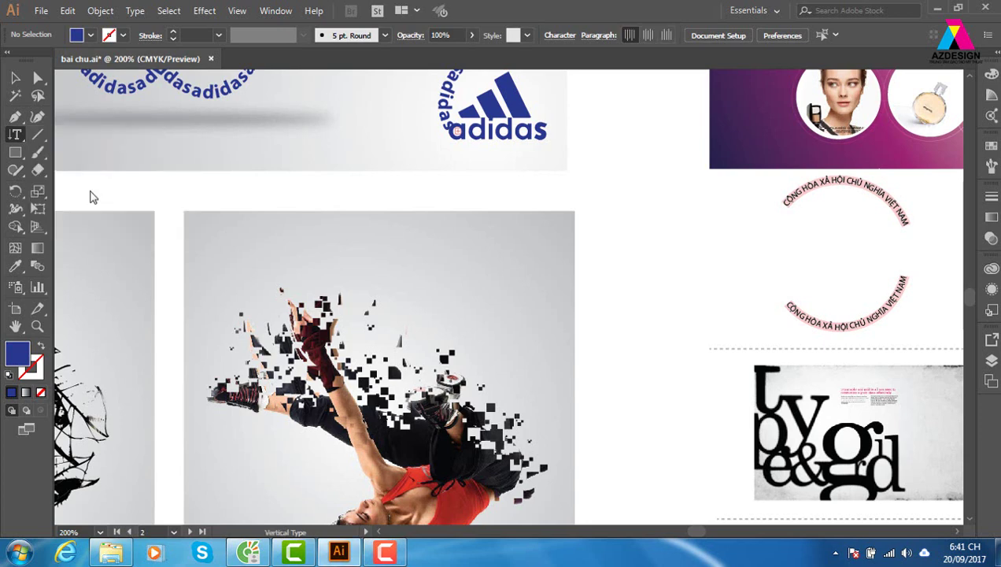
key(v)
click(439, 260)
key(ctrl+minus)
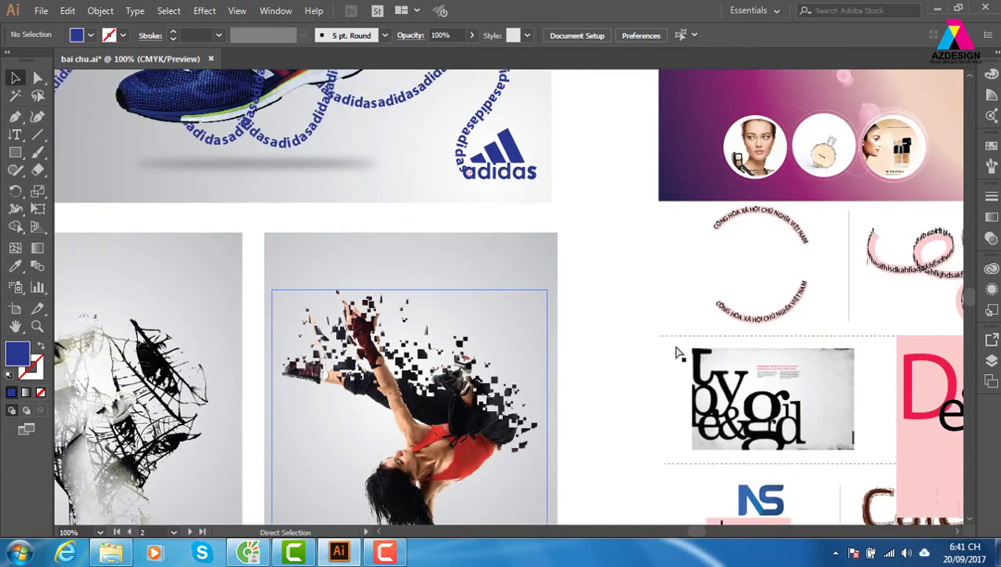
key(ctrl+minus)
key(ctrl+minus)
key(ctrl+minus)
key(ctrl+minus)
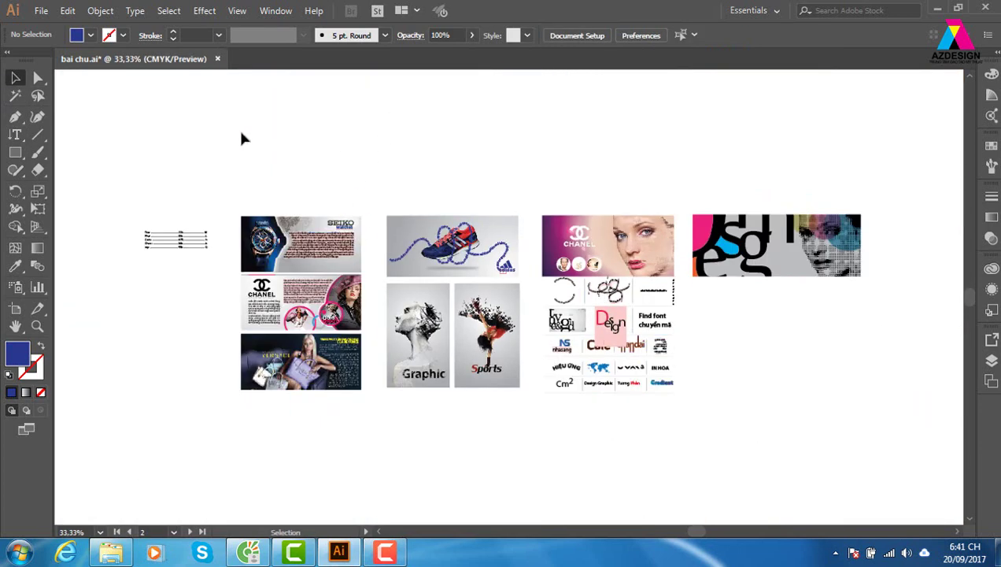
key(z)
drag(236, 83, 562, 214)
click(15, 132)
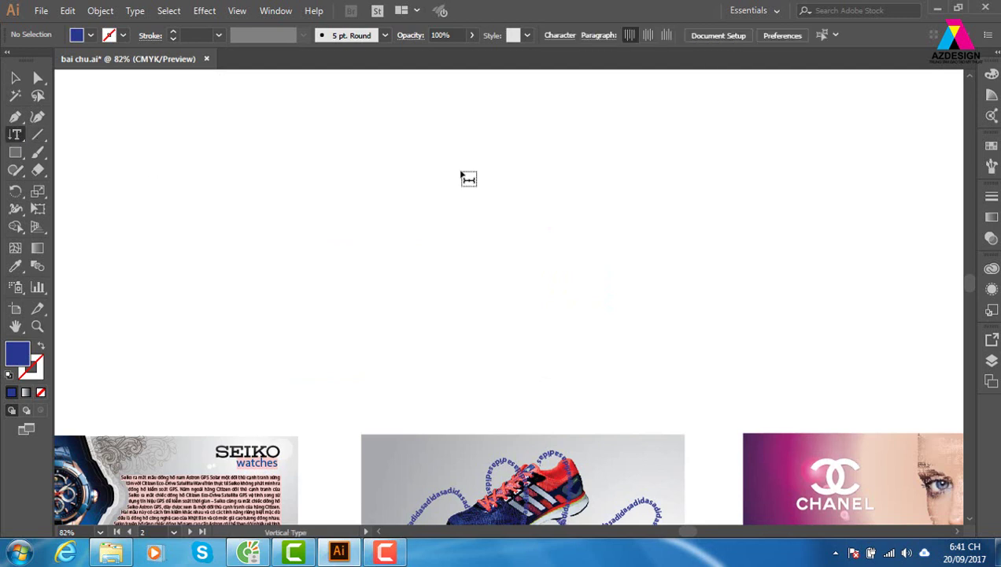
- Type four vertical columns of random letters, then nudge the block slightly left and up
click(500, 151)
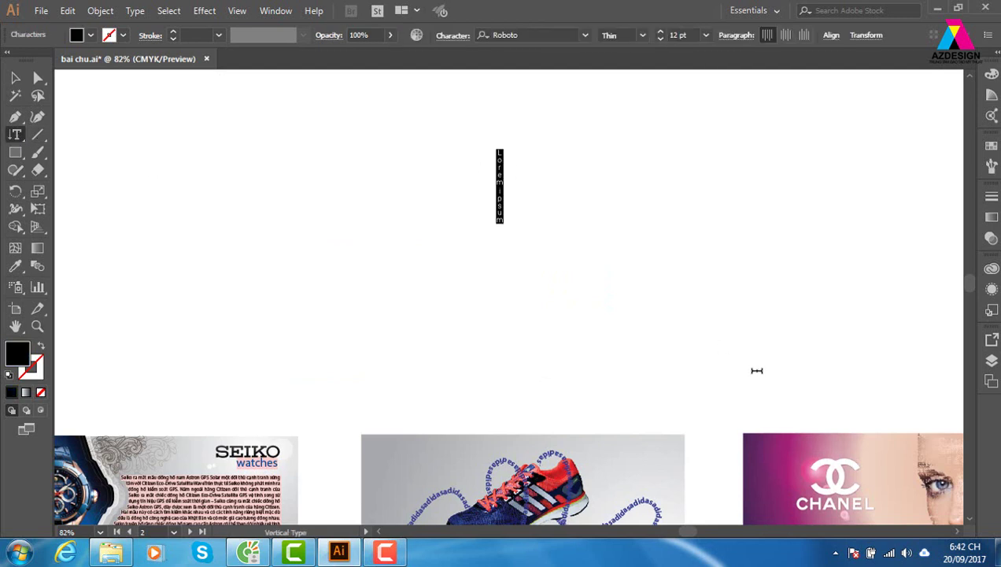
text(sdfskdhfsdfsdfsdfs)
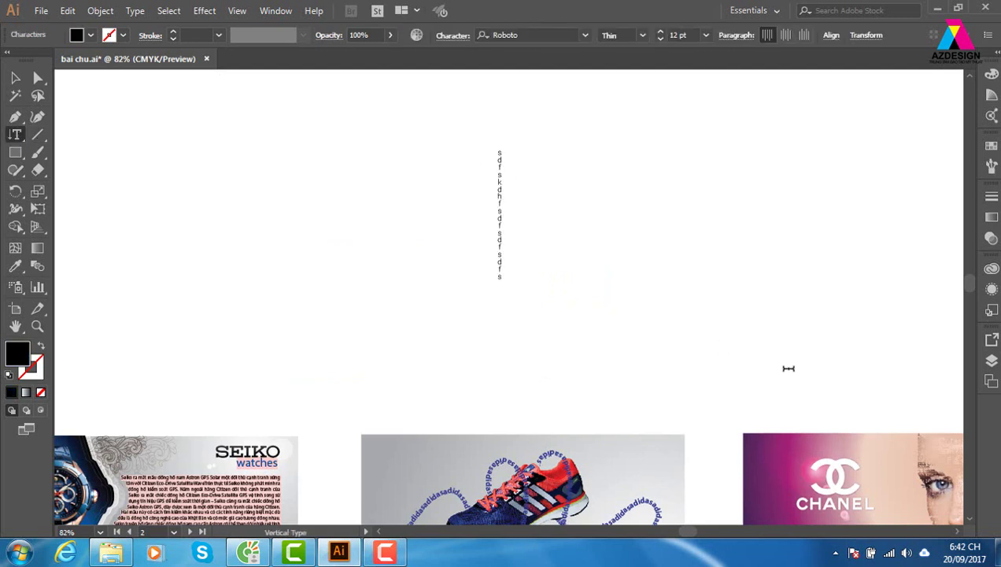
key(Return)
text(sdfasdhfksdhfksjafds)
key(Return)
text(sdfkhaskfjdhskaj)
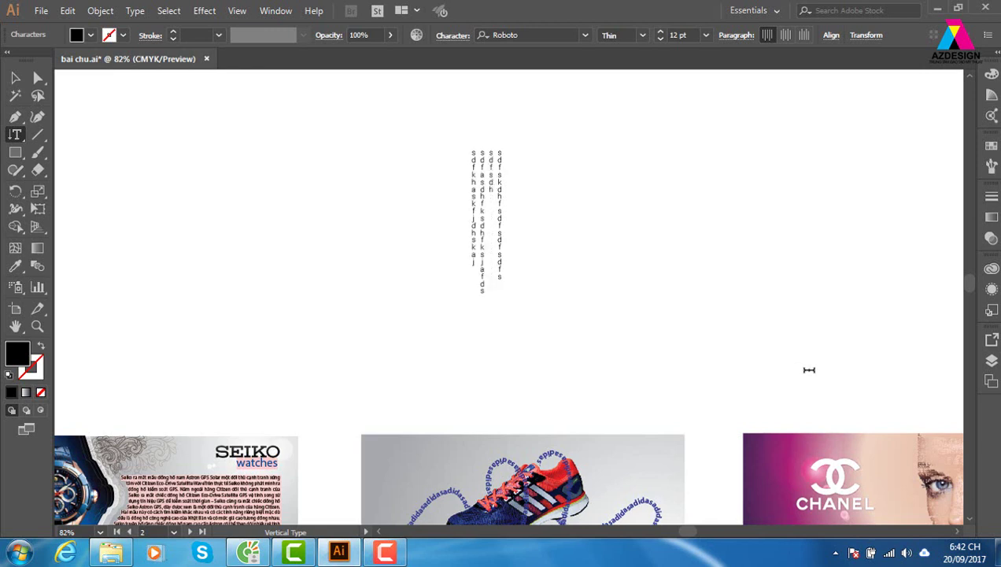
text(fsd)
key(Return)
text(sdf)
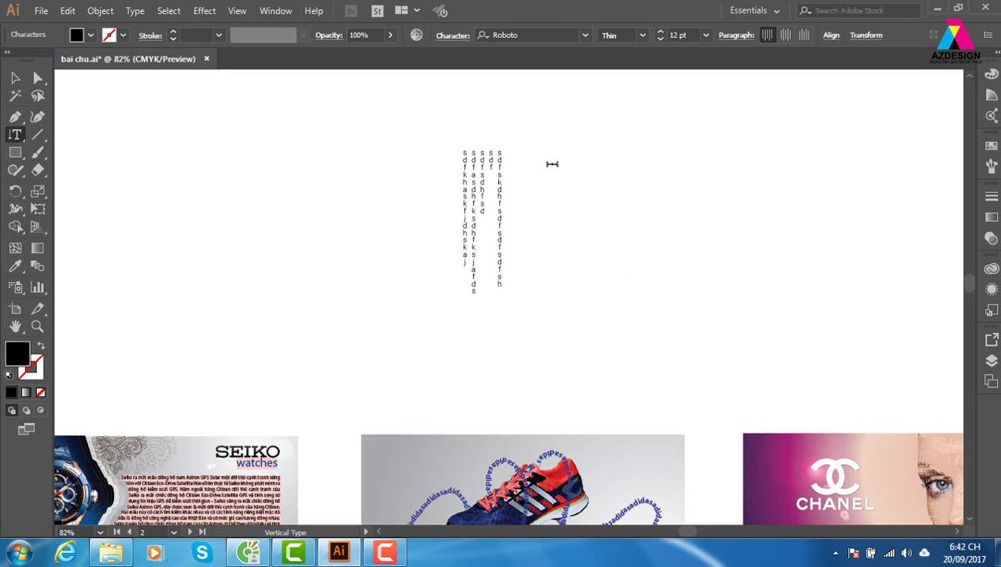
click(17, 77)
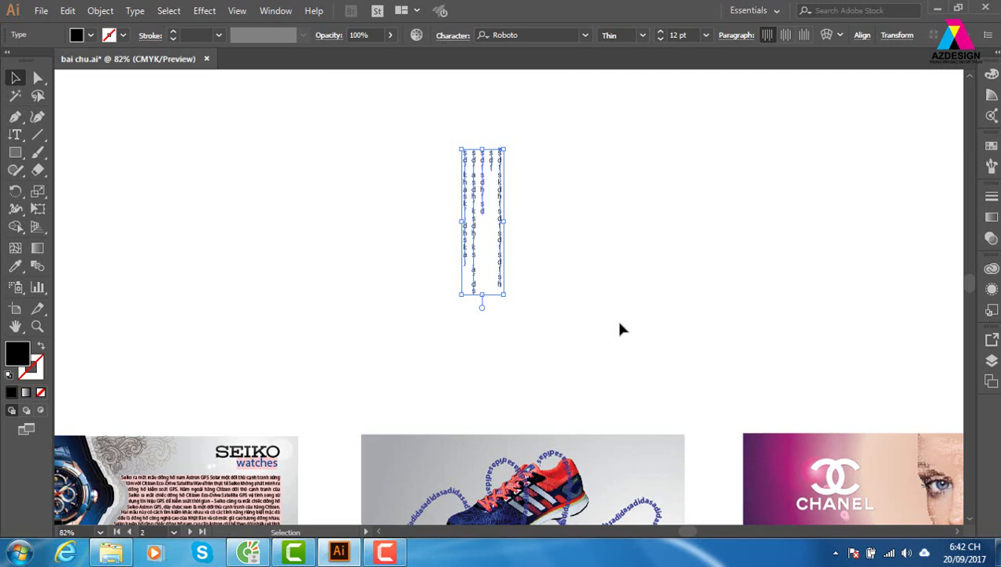
drag(478, 162, 470, 158)
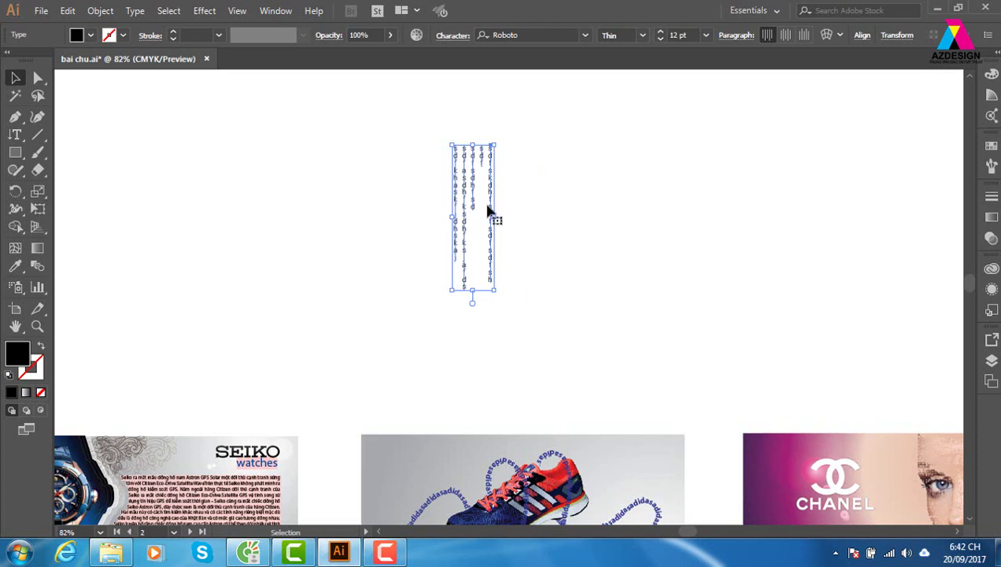
- Add a horizontal Lorem ipsum placeholder, scale it to 70.48 pt, and move it beside the columns
drag(15, 134, 67, 135)
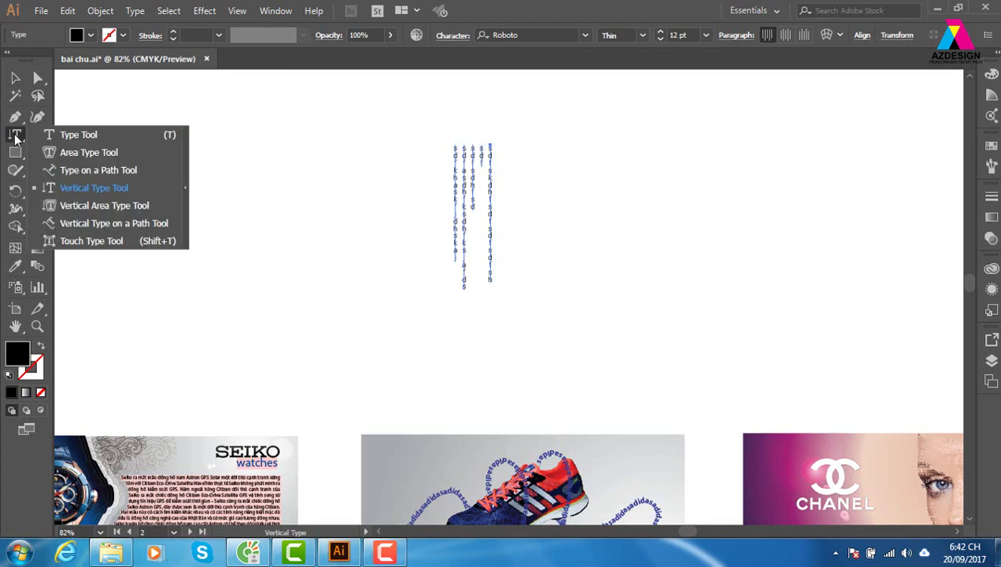
click(691, 167)
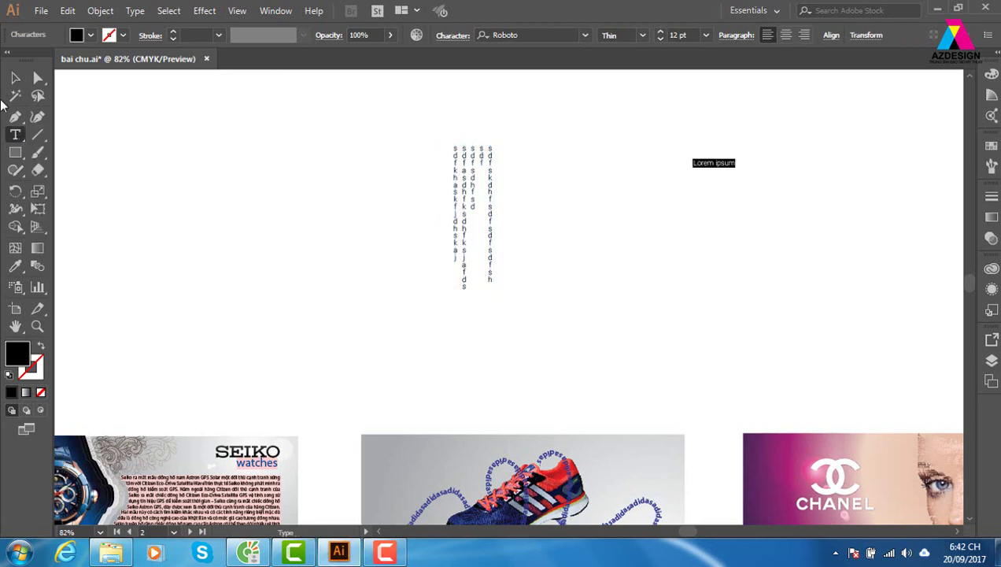
click(15, 78)
drag(737, 168, 938, 215)
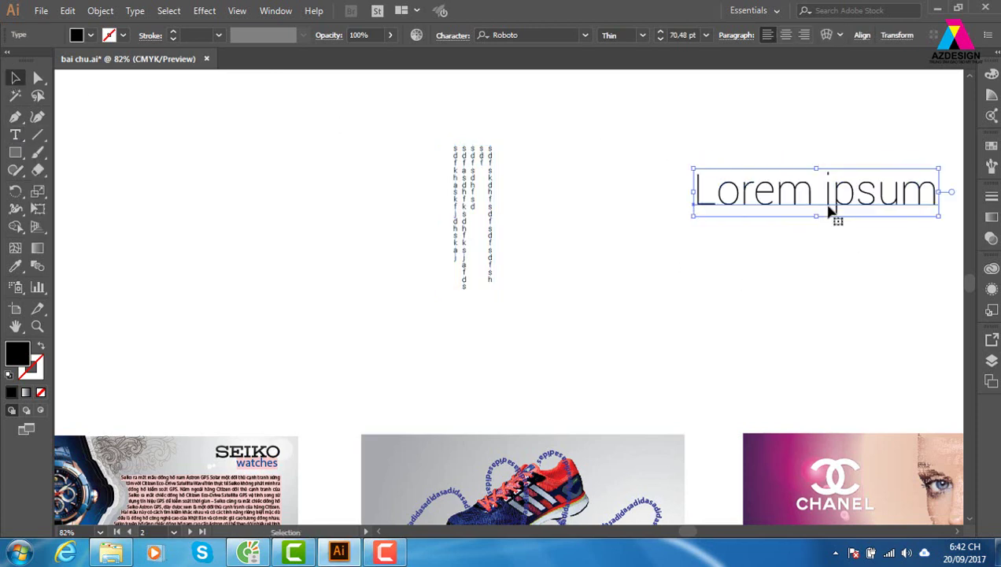
drag(831, 206, 649, 197)
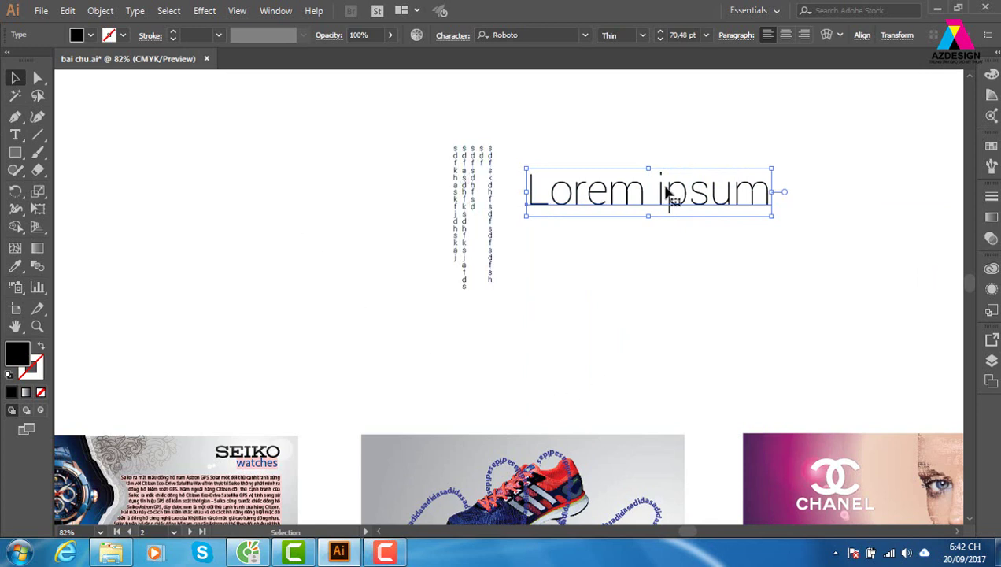
click(135, 11)
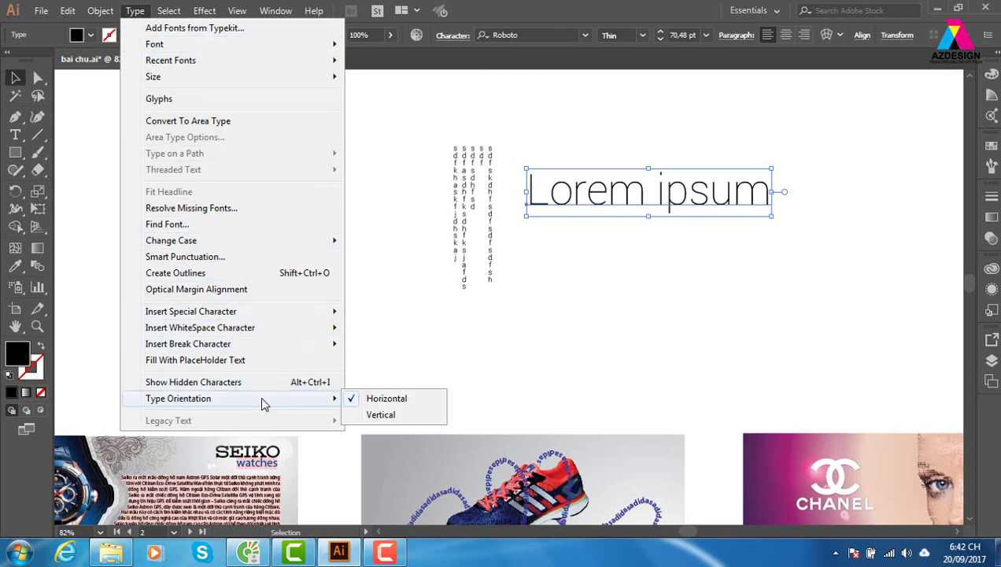
- Switch the Lorem ipsum line to vertical orientation and back to horizontal, then delete it
mouse_move(179, 398)
click(397, 417)
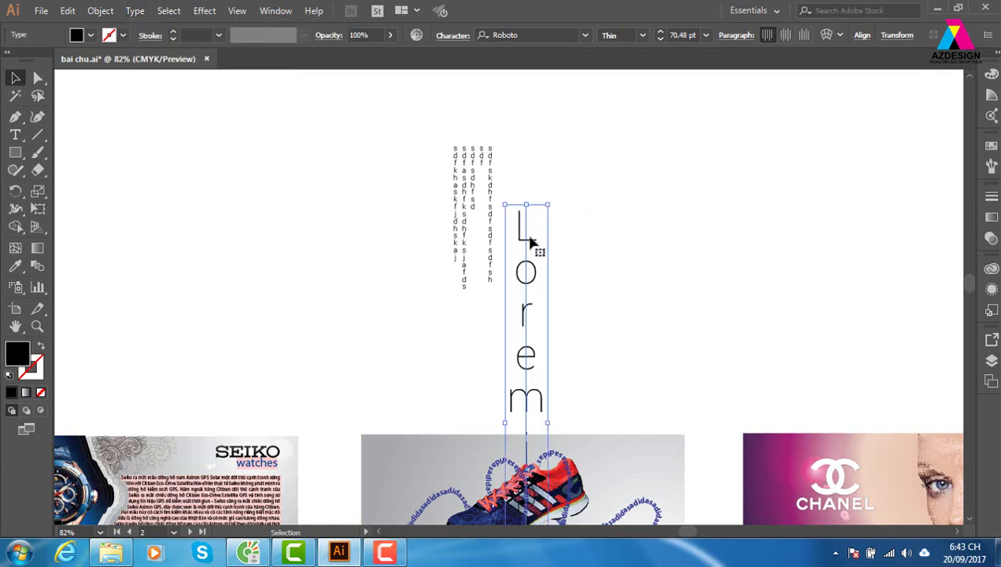
drag(530, 243, 687, 123)
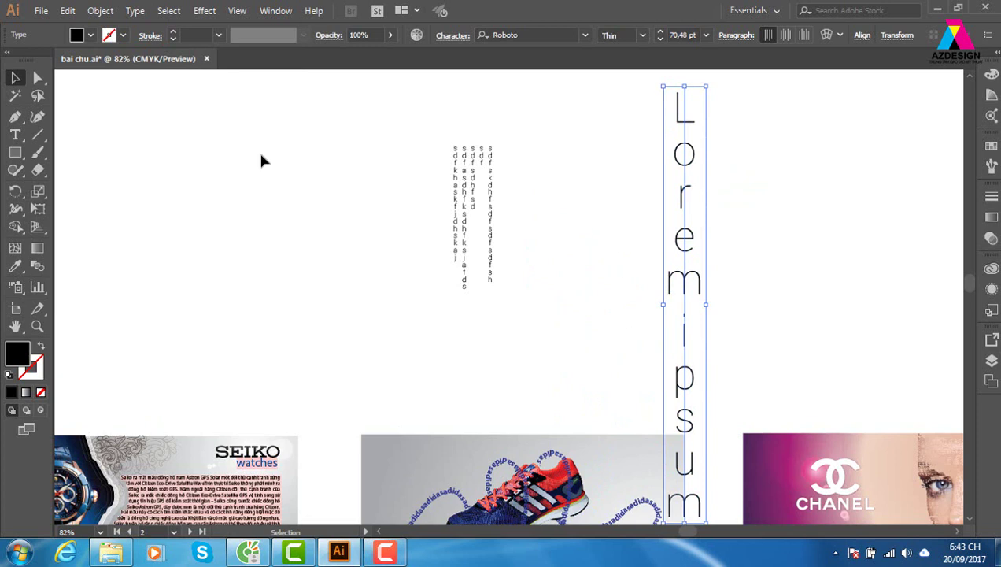
click(135, 11)
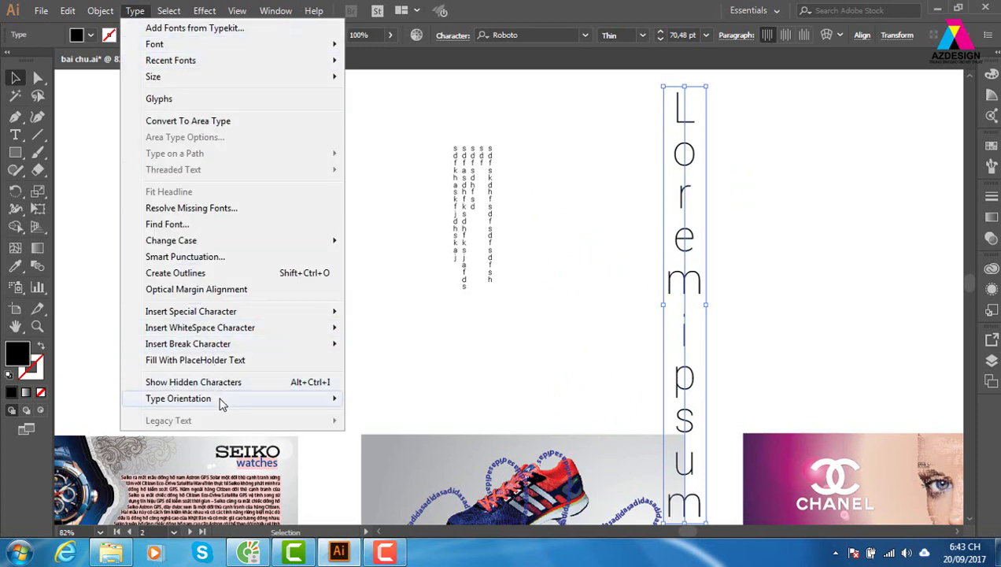
click(386, 398)
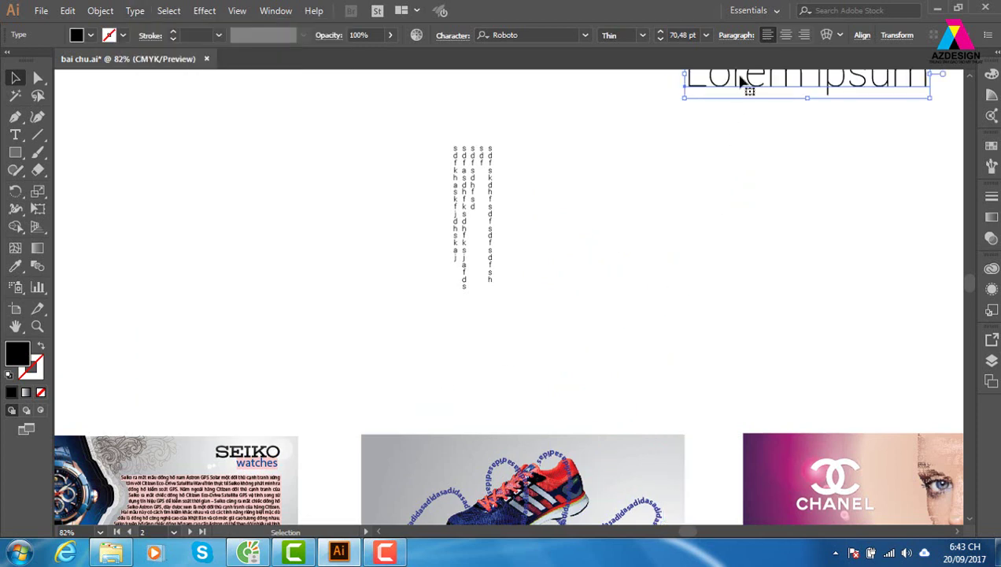
drag(720, 99, 652, 191)
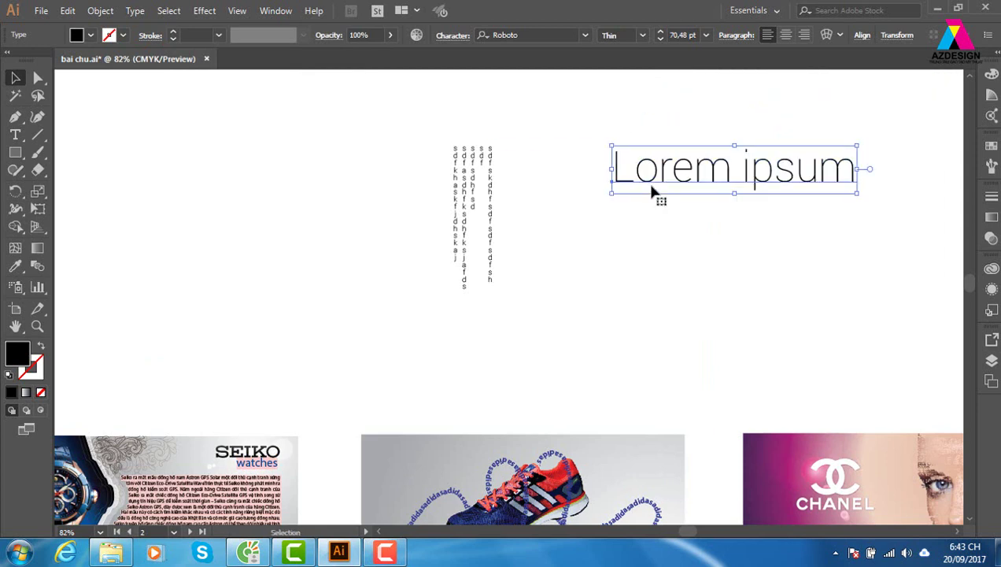
key(Delete)
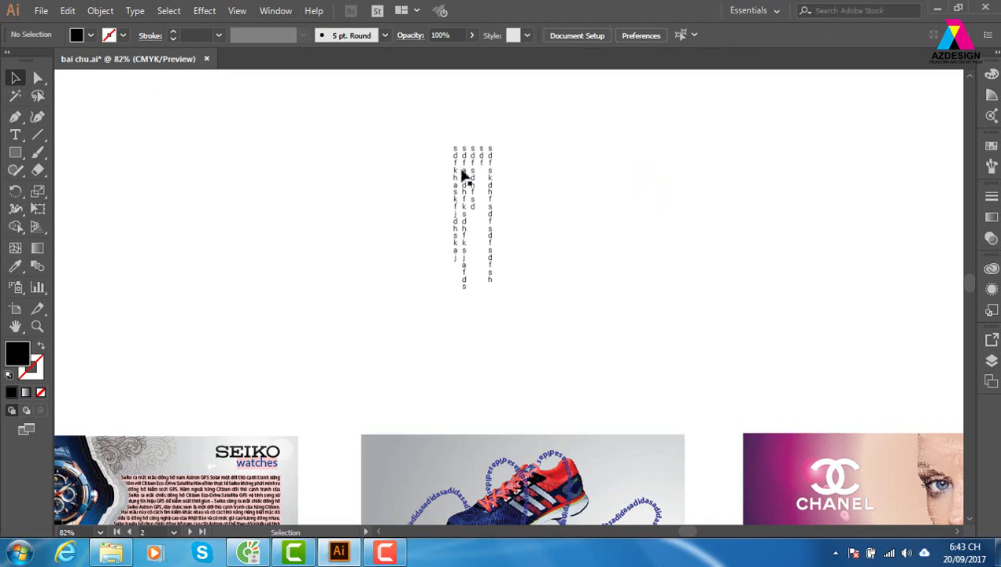
click(464, 176)
- Place a new Lorem ipsum line right of the vertical columns and scale it to 99.81 pt
click(15, 135)
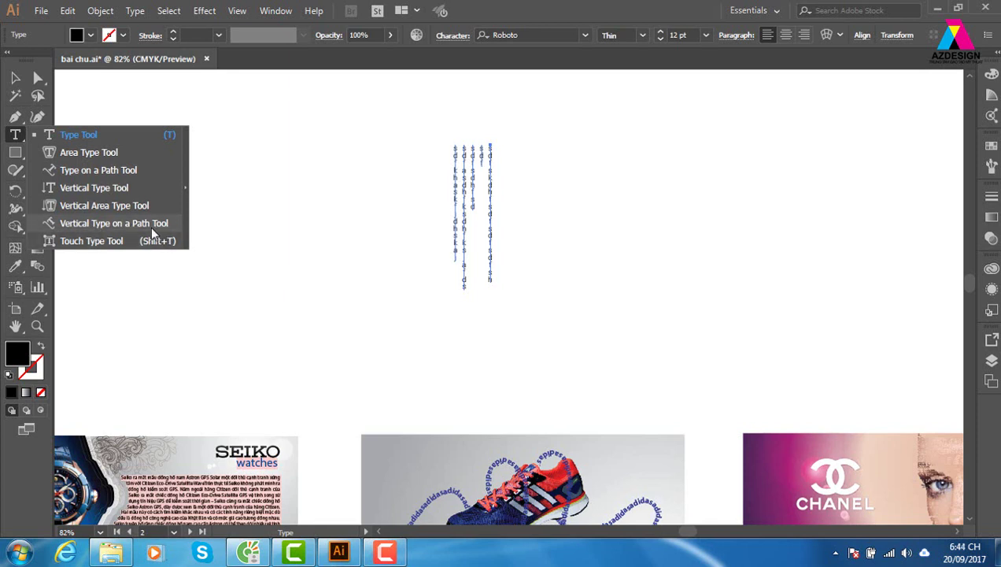
click(15, 77)
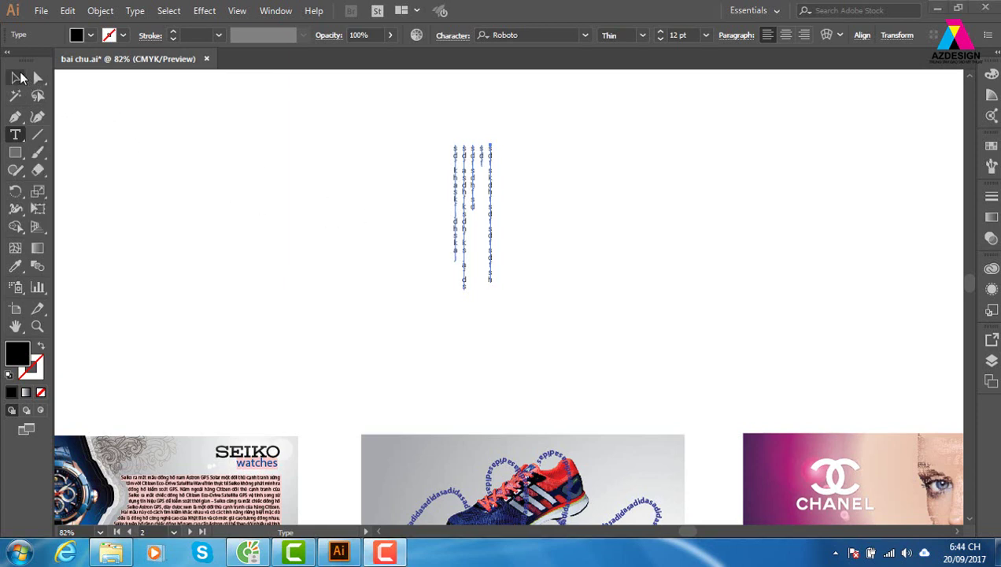
click(594, 275)
click(15, 135)
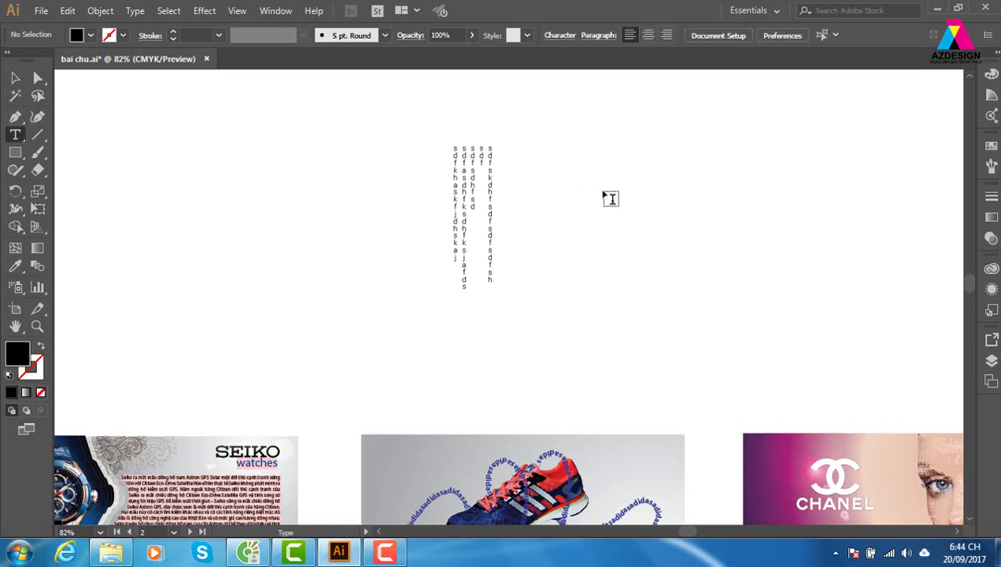
click(611, 198)
click(15, 77)
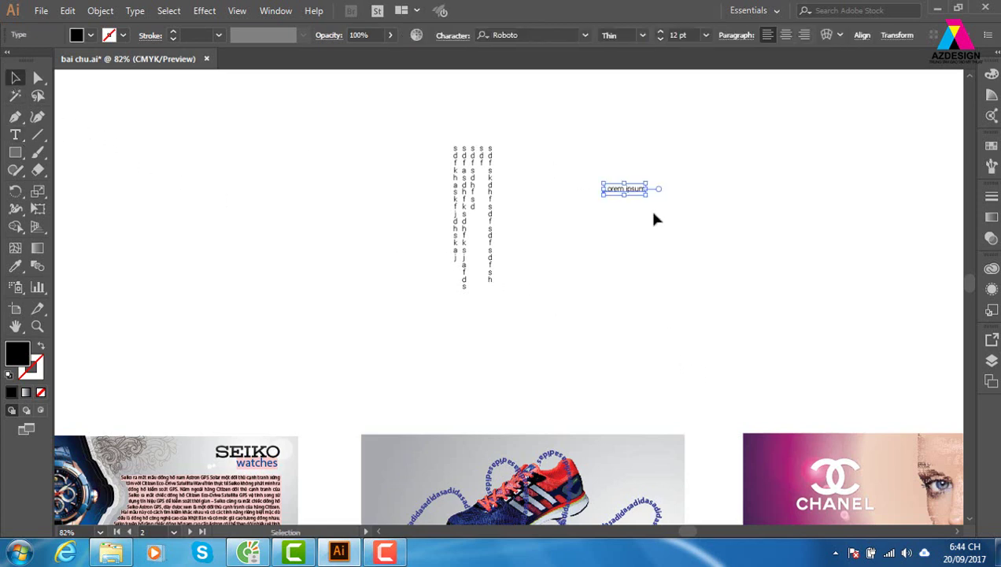
drag(647, 199, 872, 338)
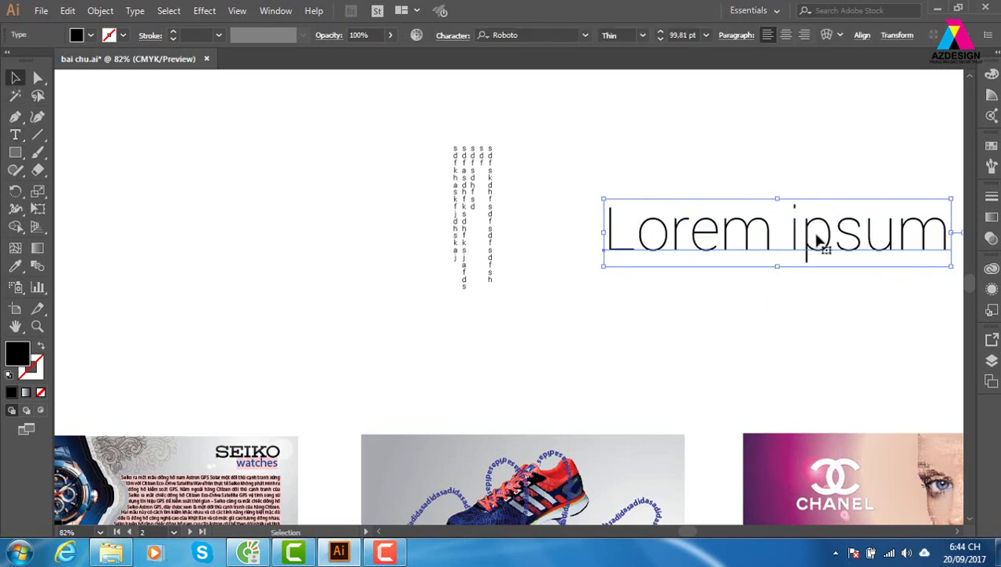
drag(822, 245, 732, 271)
click(747, 361)
drag(786, 315, 744, 303)
- Select the Lorem ipsum heading, trying both character highlighting and whole-object selection
click(654, 262)
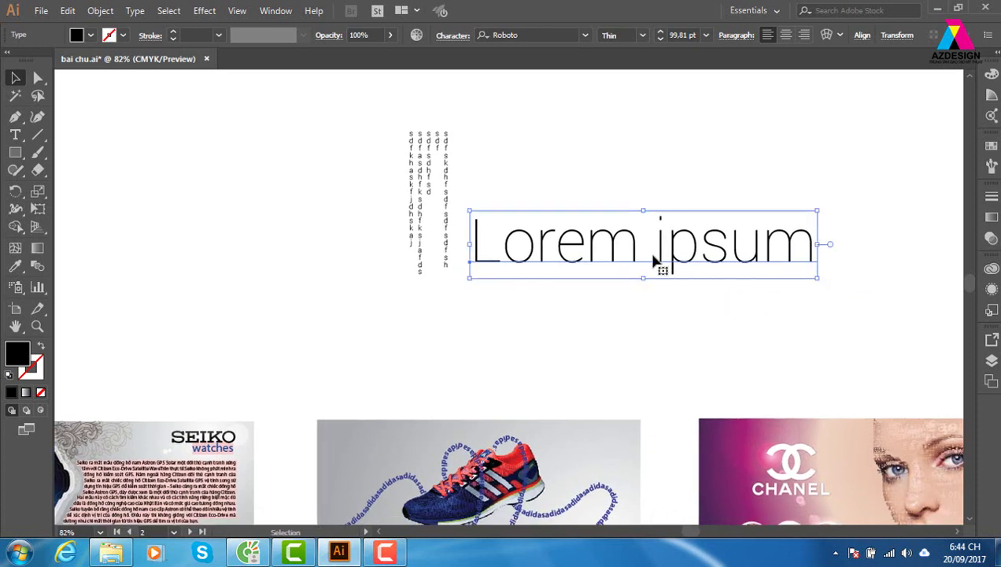
double_click(529, 246)
drag(475, 240, 810, 253)
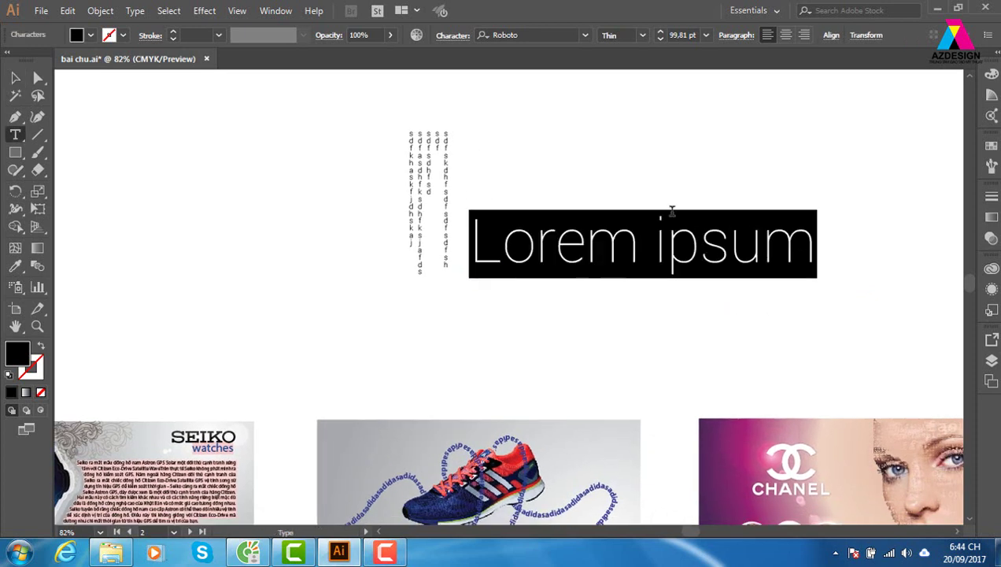
click(671, 210)
click(15, 77)
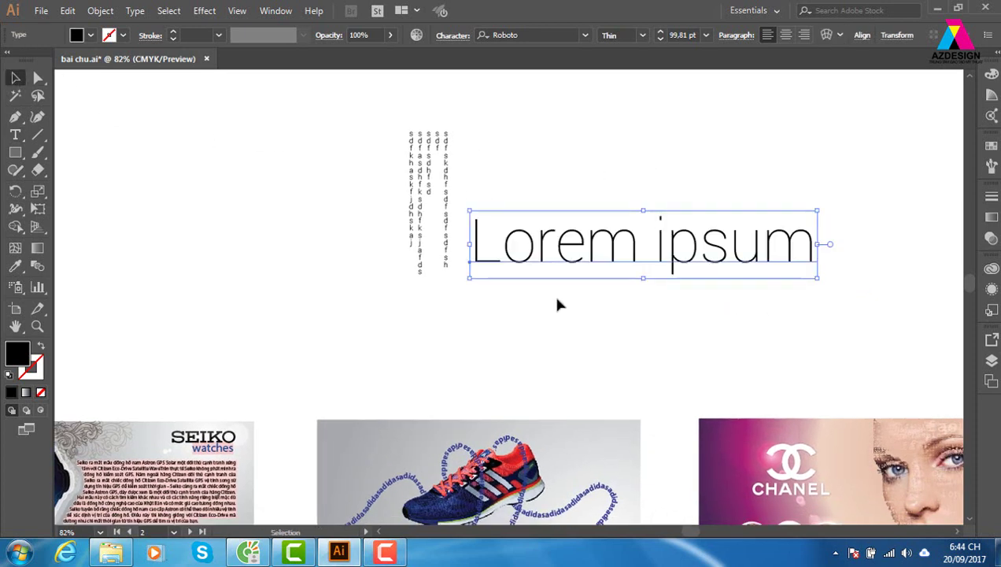
double_click(630, 259)
key(ctrl+a)
click(653, 243)
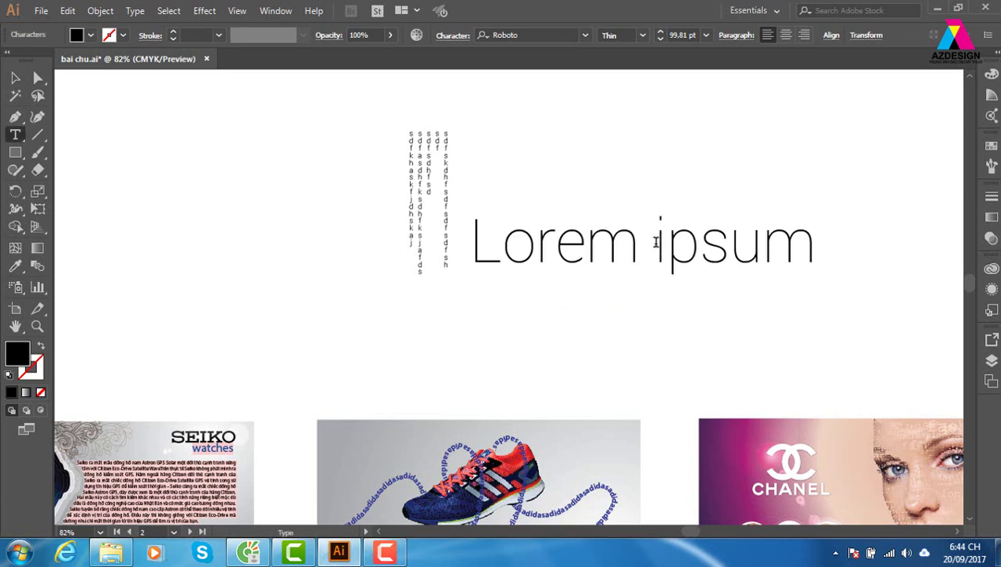
drag(656, 241, 759, 248)
click(15, 77)
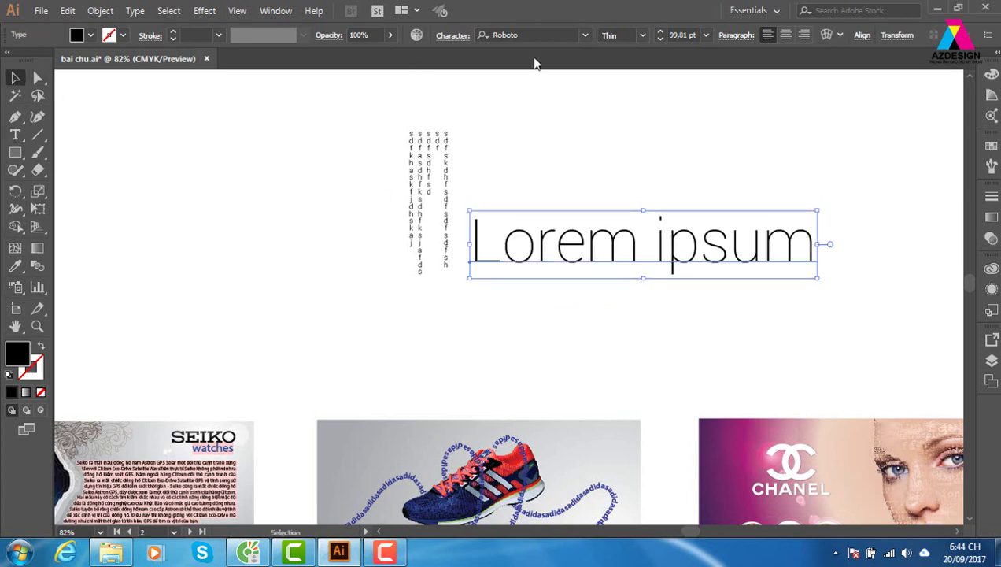
- Change the heading's font style to Roboto Black and shift it slightly right
click(643, 36)
click(621, 180)
drag(606, 260, 626, 259)
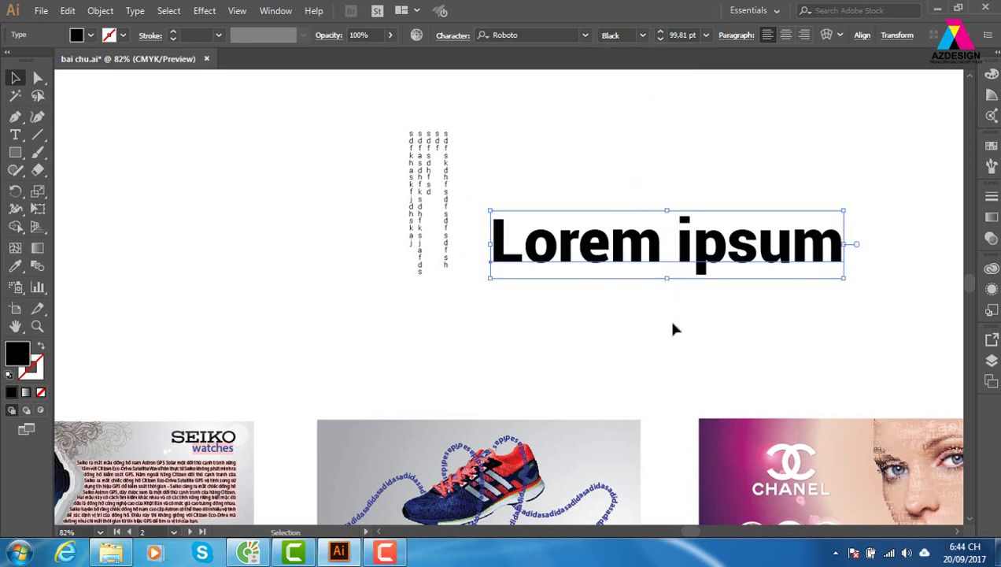
click(14, 135)
click(91, 241)
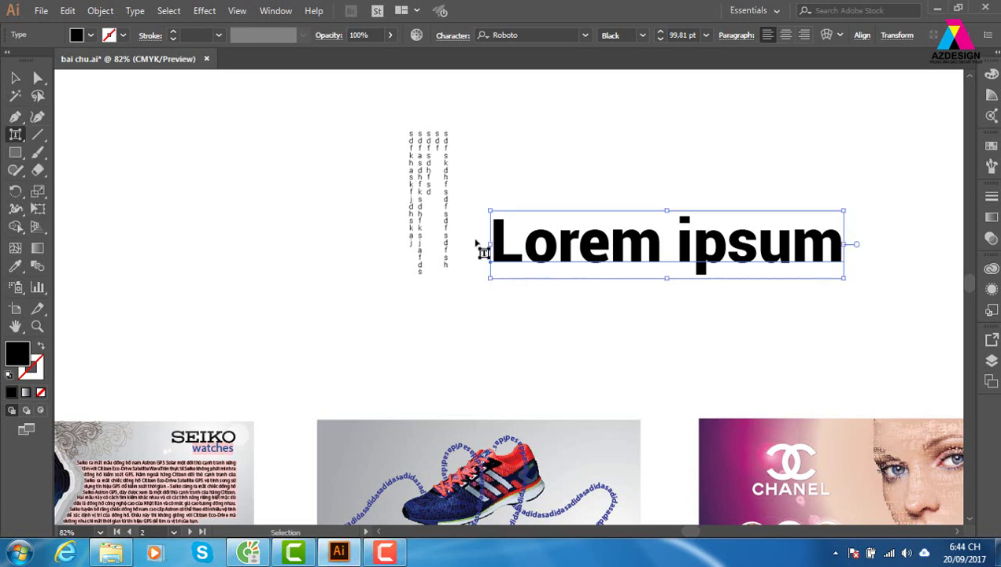
- At 100% zoom, nudge the o, r, e and m of Lorem one step left each
key(ctrl+1)
click(530, 310)
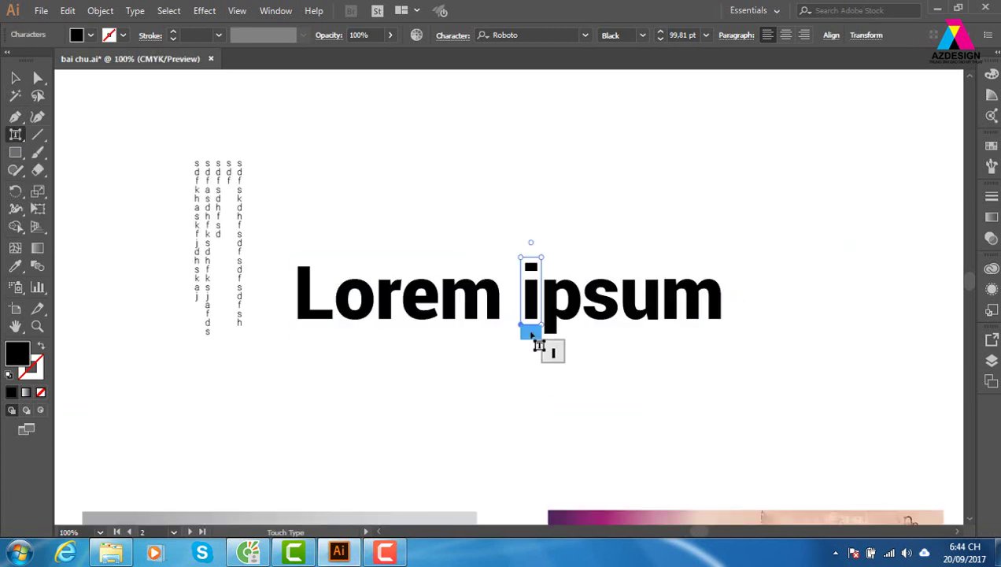
key(Left)
key(Left)
key(Left)
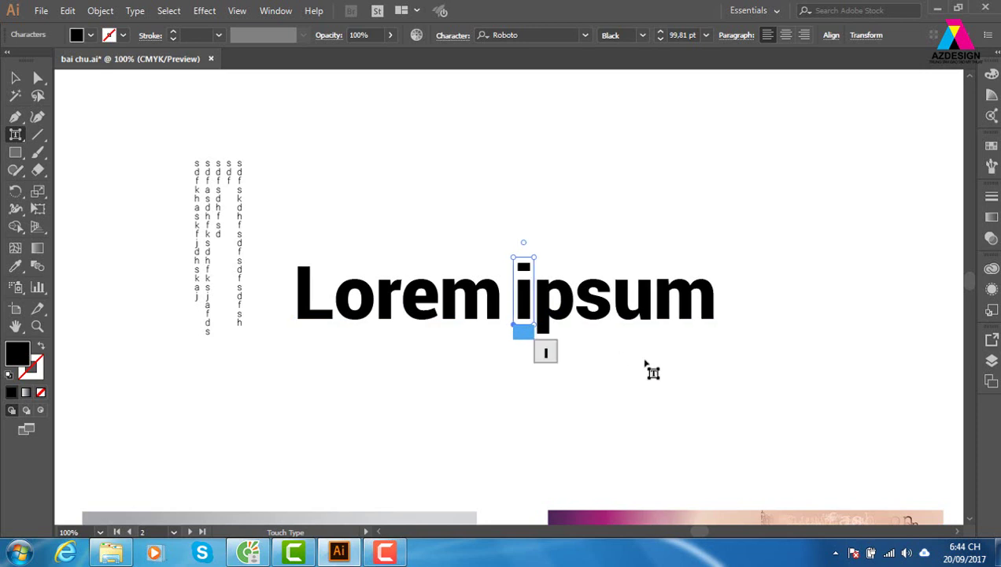
key(Left)
key(Left)
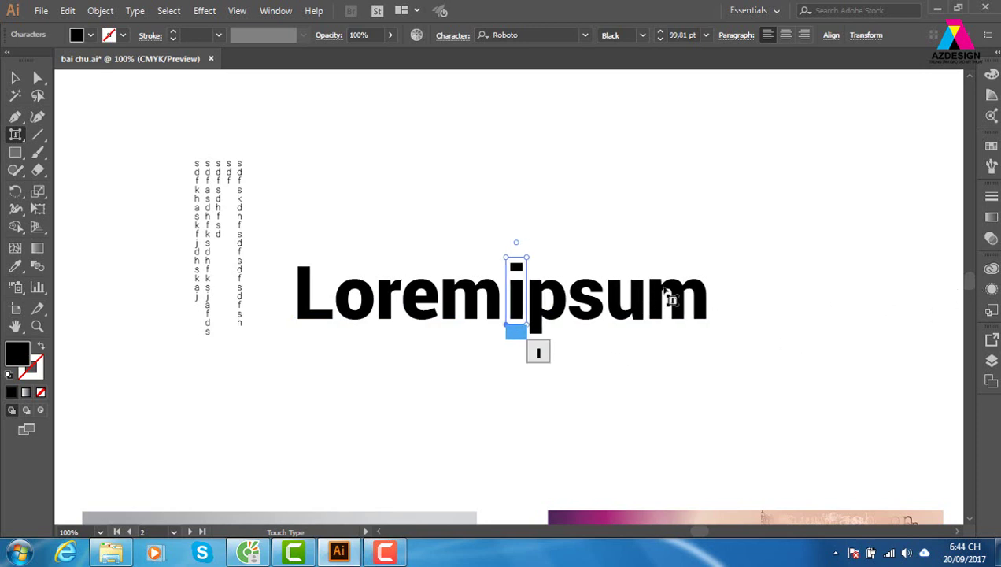
key(ctrl+z)
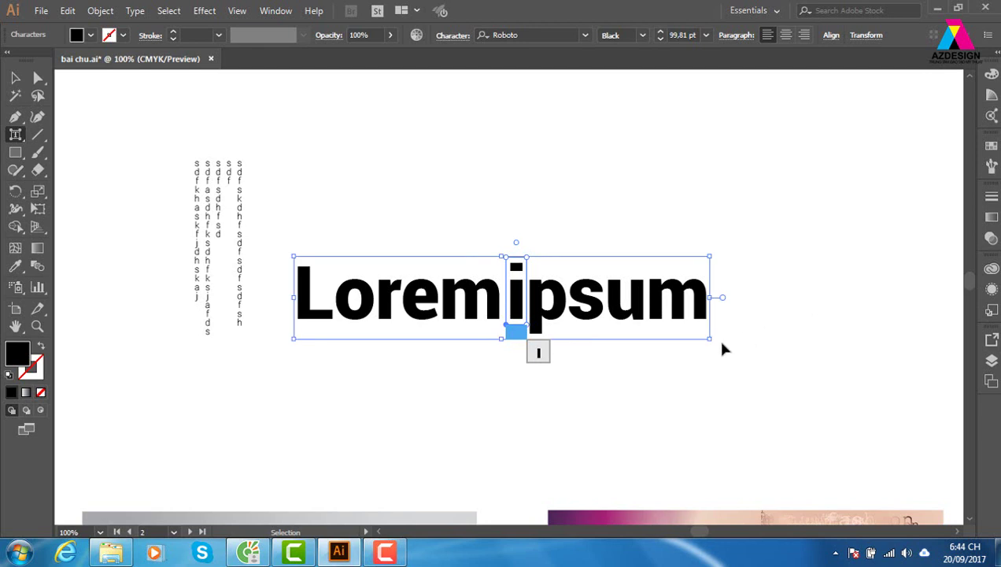
key(ctrl+z)
key(ctrl+z)
click(356, 303)
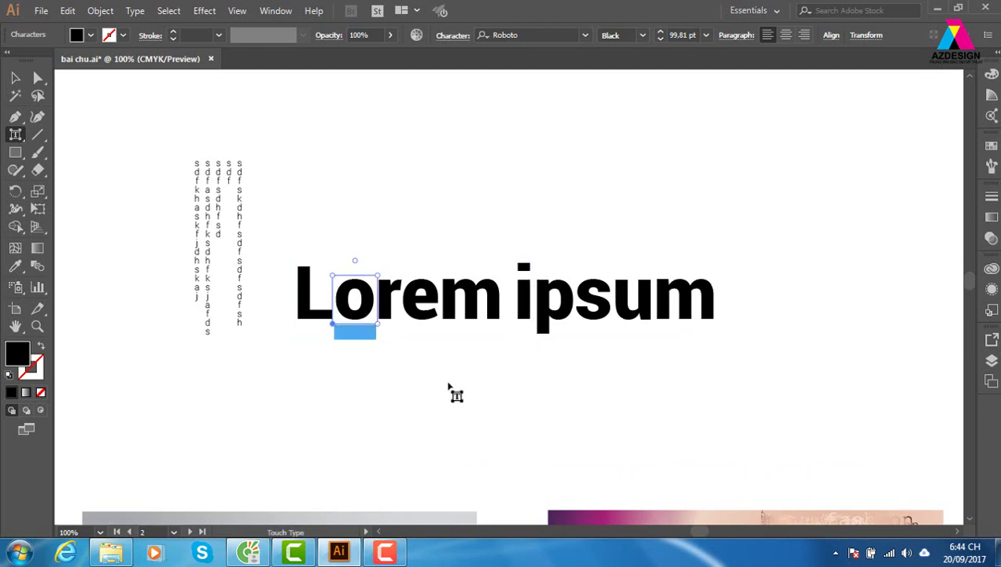
key(Left)
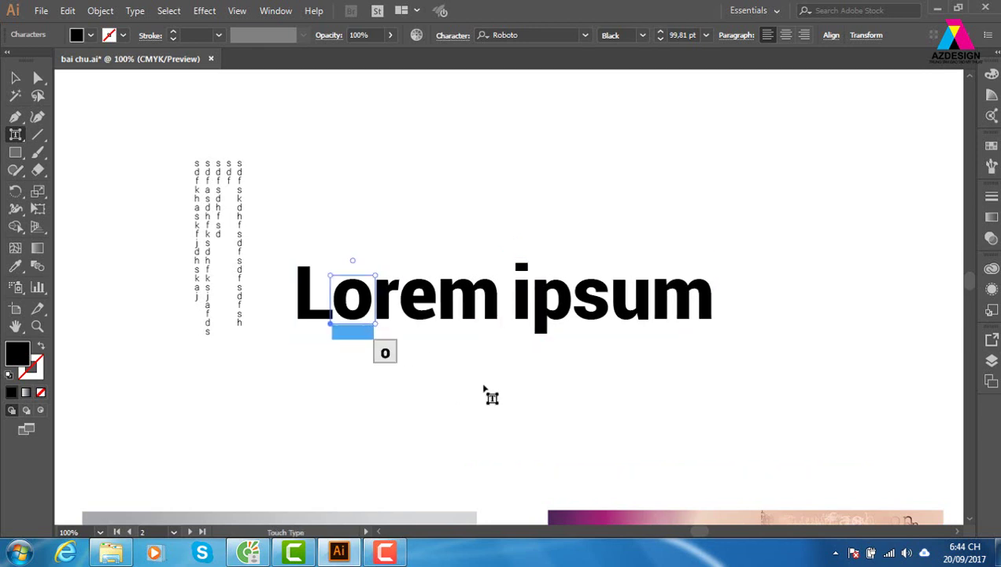
click(398, 320)
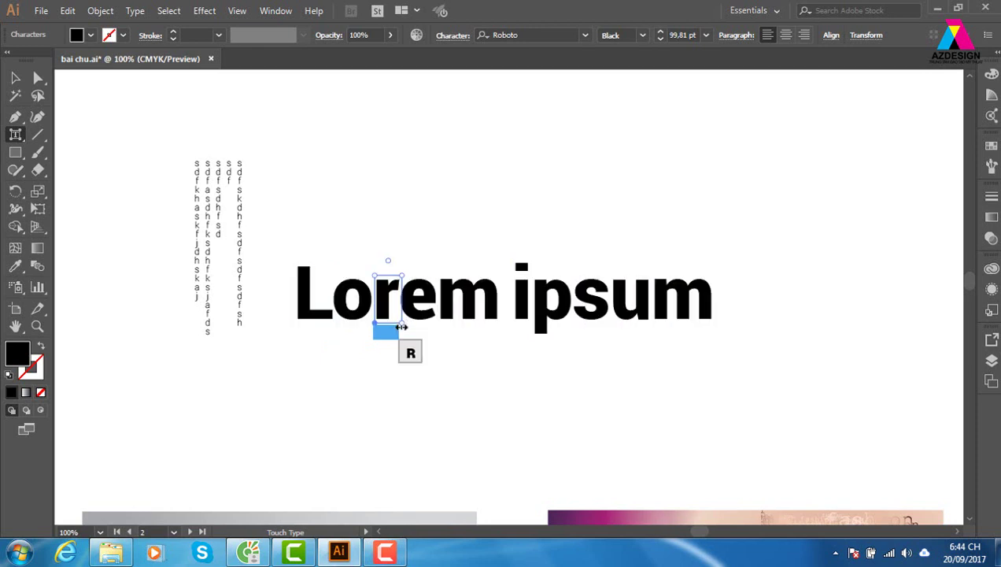
key(Left)
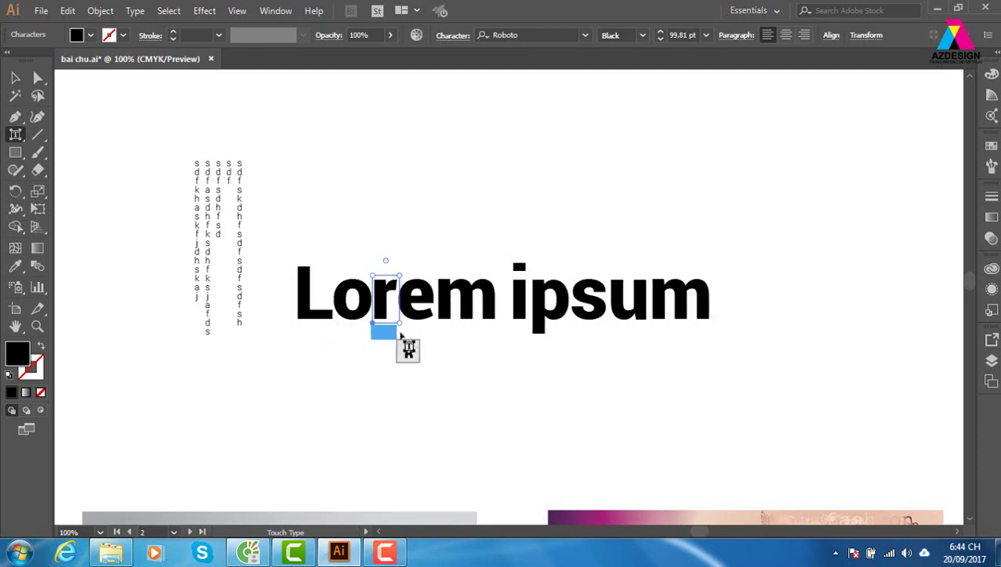
click(421, 303)
key(Left)
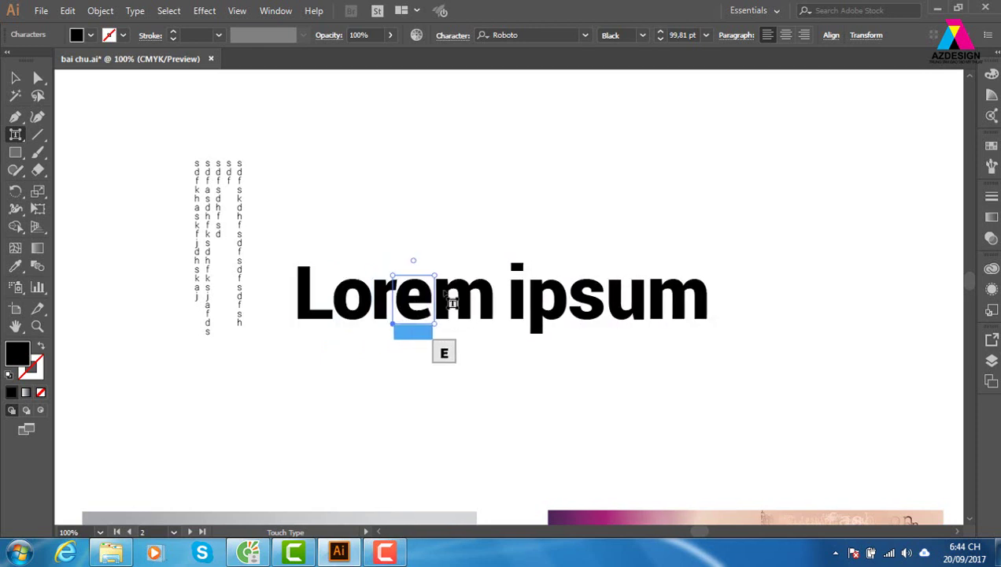
click(469, 318)
key(Left)
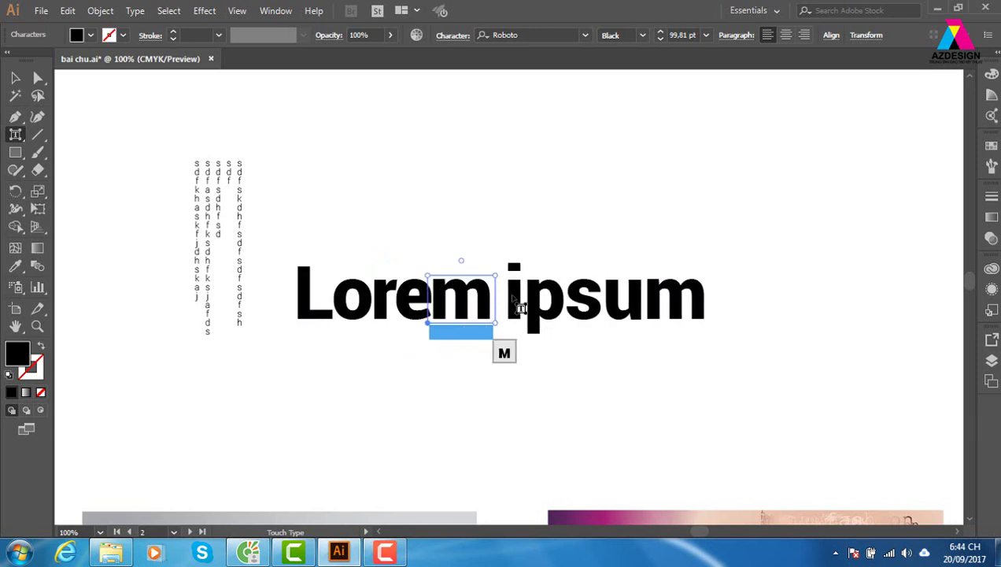
- Nudge the p, s and u of ipsum left, then pick the initial L
click(515, 305)
click(543, 315)
key(Left)
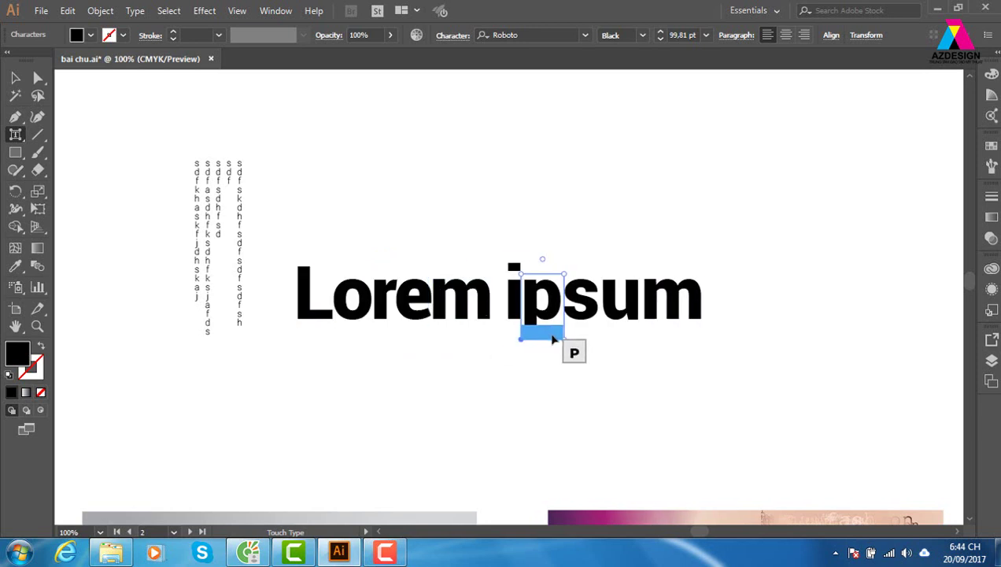
click(581, 311)
key(Left)
key(Left)
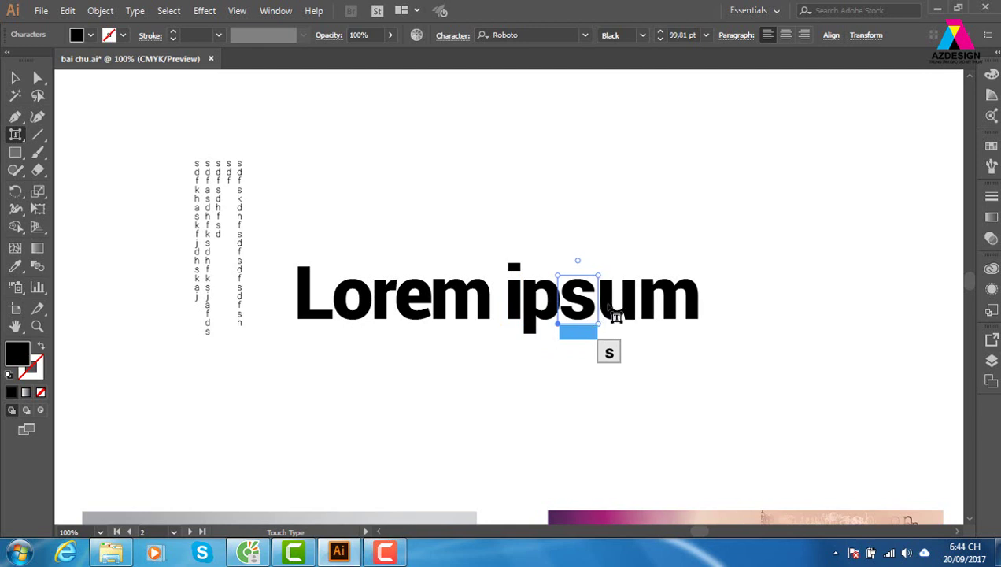
click(622, 311)
key(Left)
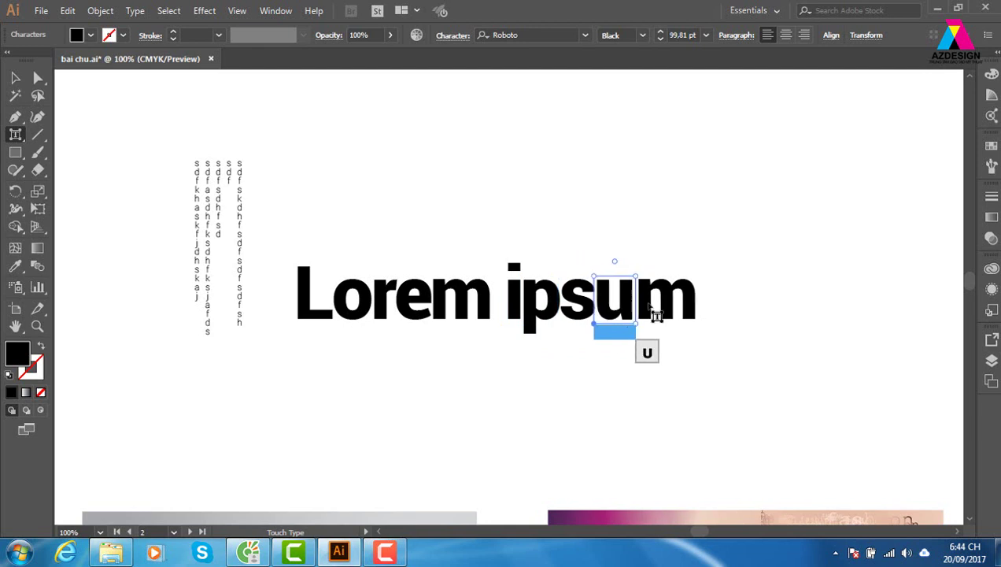
click(655, 308)
key(Left)
key(Left)
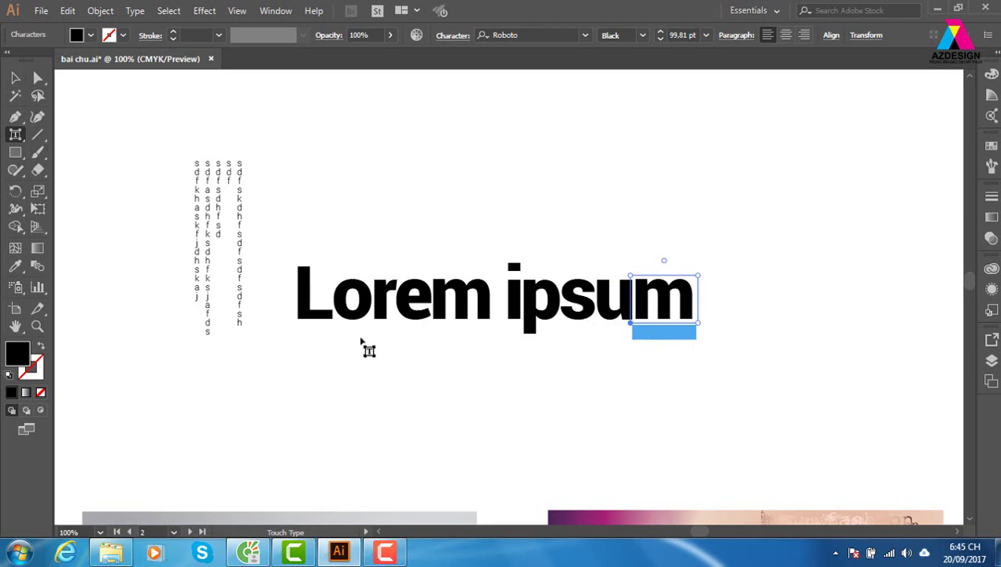
click(316, 314)
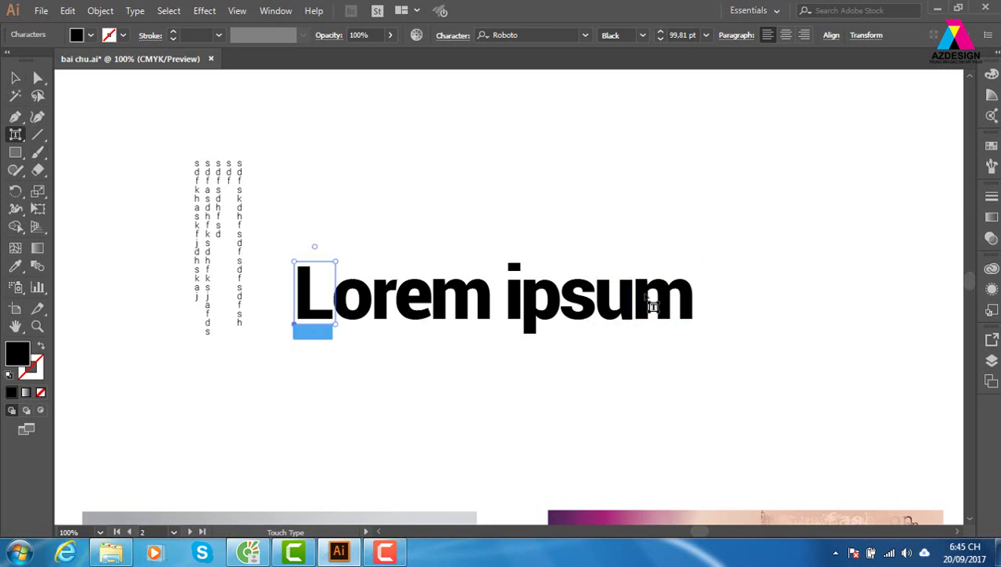
- Colour the L of Lorem dark indigo and the o purple from the Swatches panel
click(993, 150)
click(918, 196)
click(354, 297)
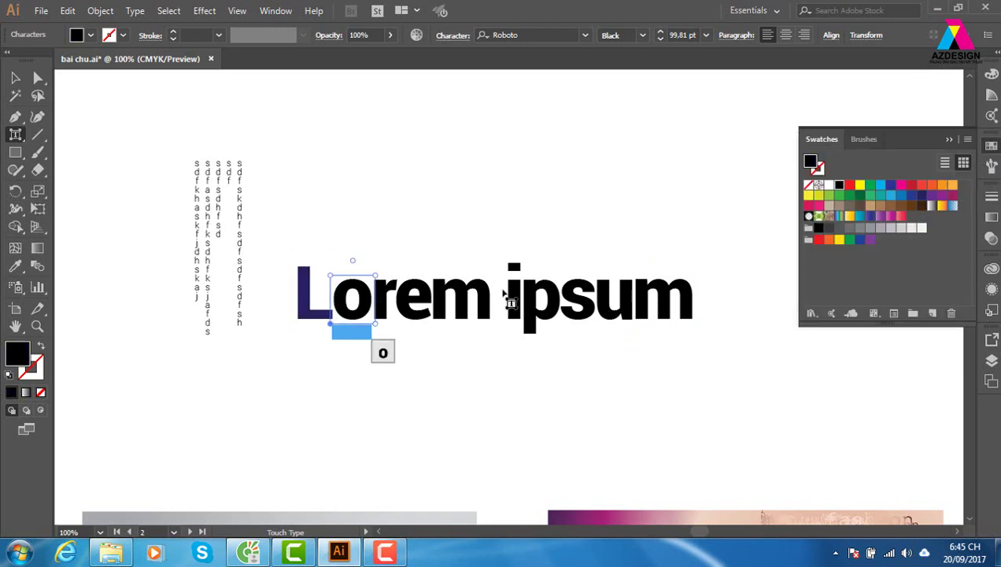
click(942, 196)
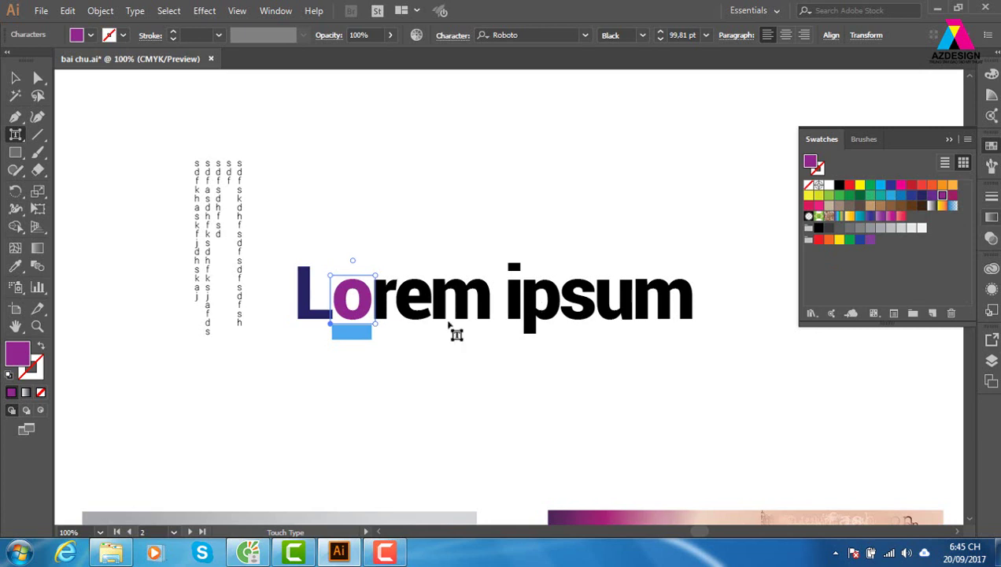
- Scale the L up, then settle it at a moderate height above the other letters
click(313, 295)
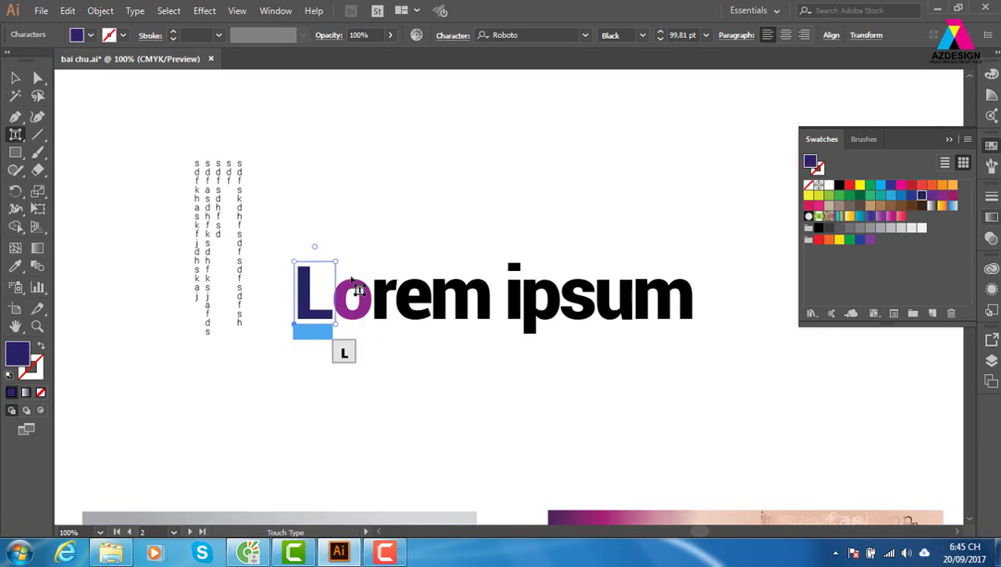
drag(336, 262, 455, 188)
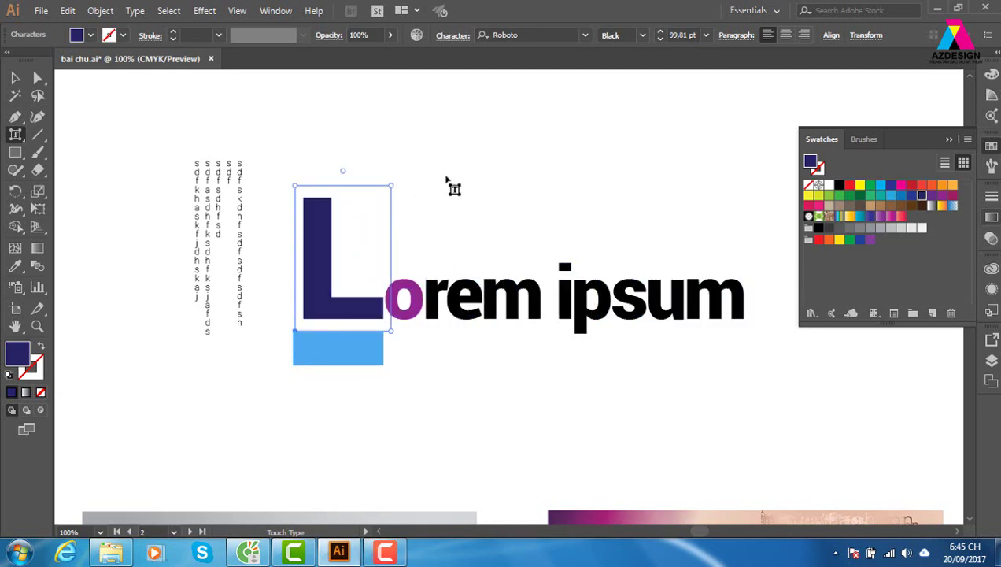
mouse_move(391, 186)
mouse_down()
mouse_move(288, 280)
mouse_move(294, 315)
mouse_move(434, 192)
mouse_up()
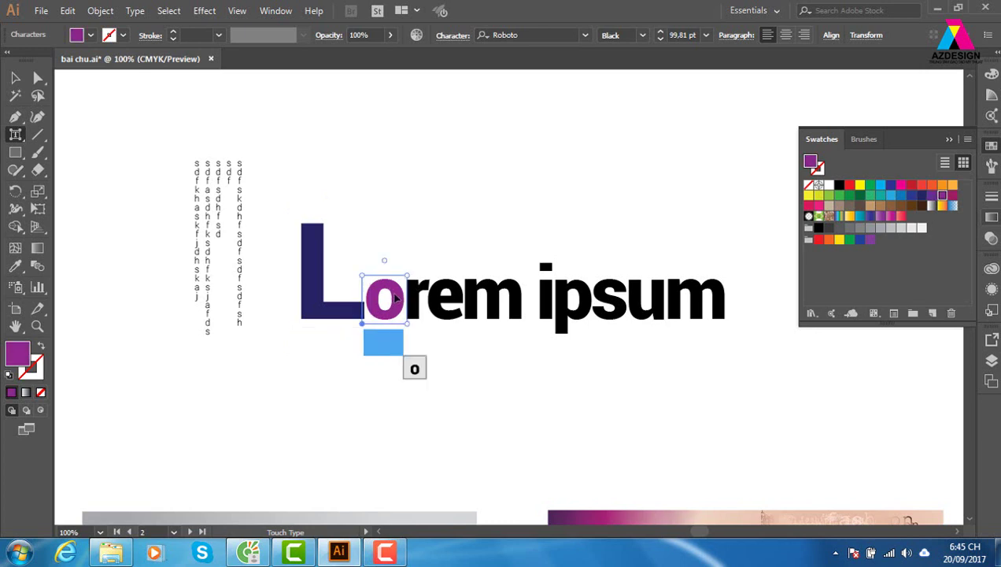
drag(398, 299, 375, 230)
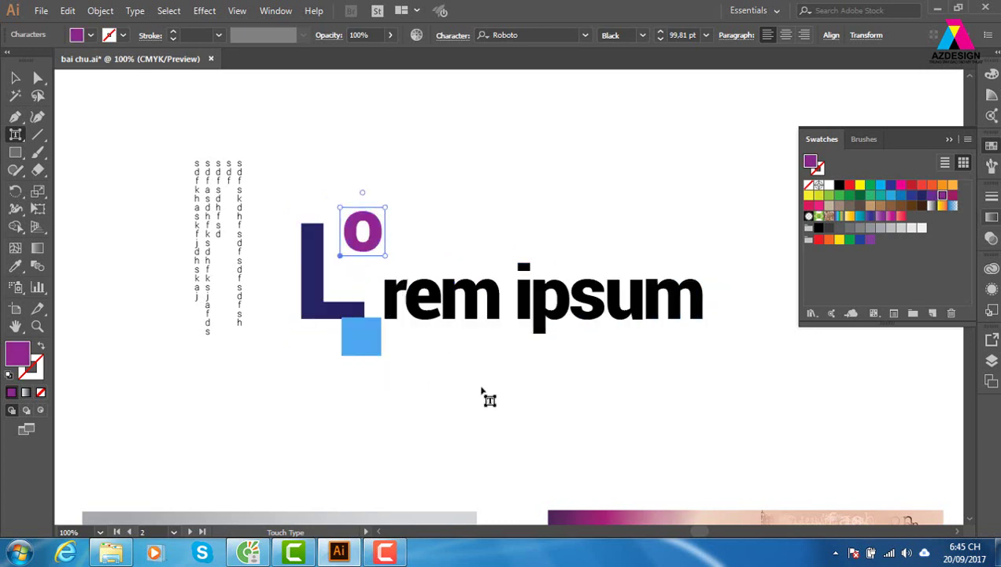
drag(378, 241, 398, 309)
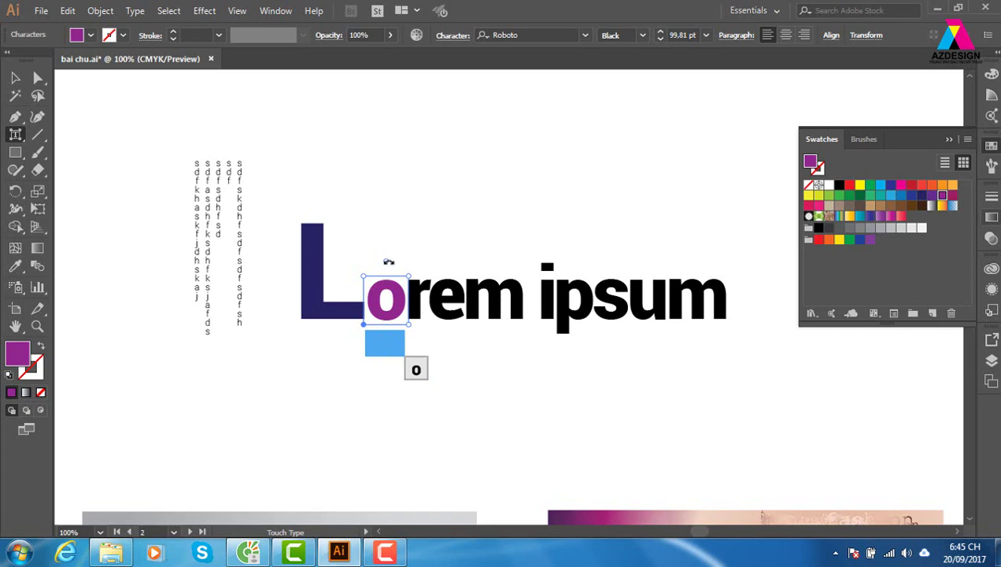
drag(389, 261, 433, 259)
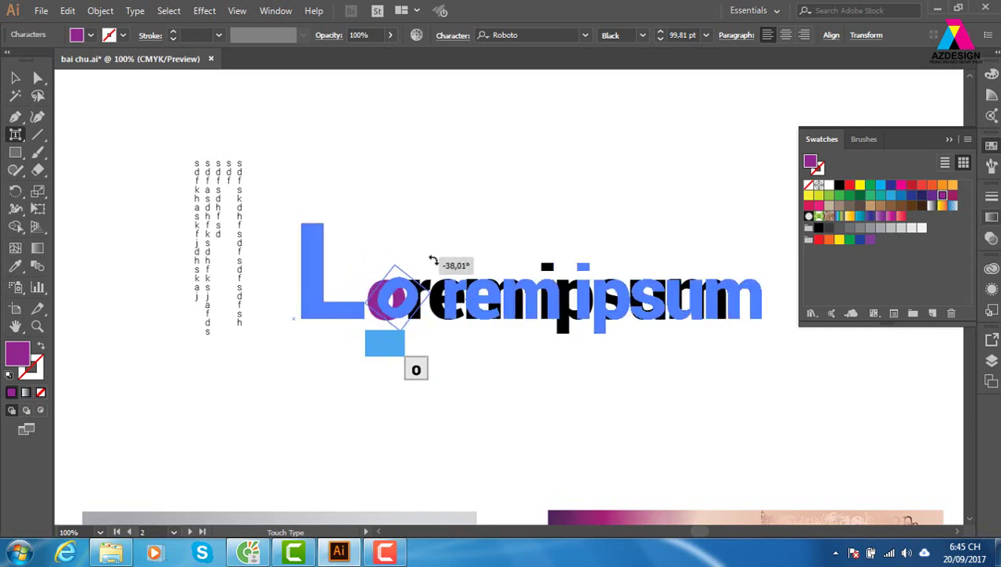
mouse_move(433, 259)
mouse_down()
mouse_move(584, 363)
mouse_move(306, 202)
mouse_up()
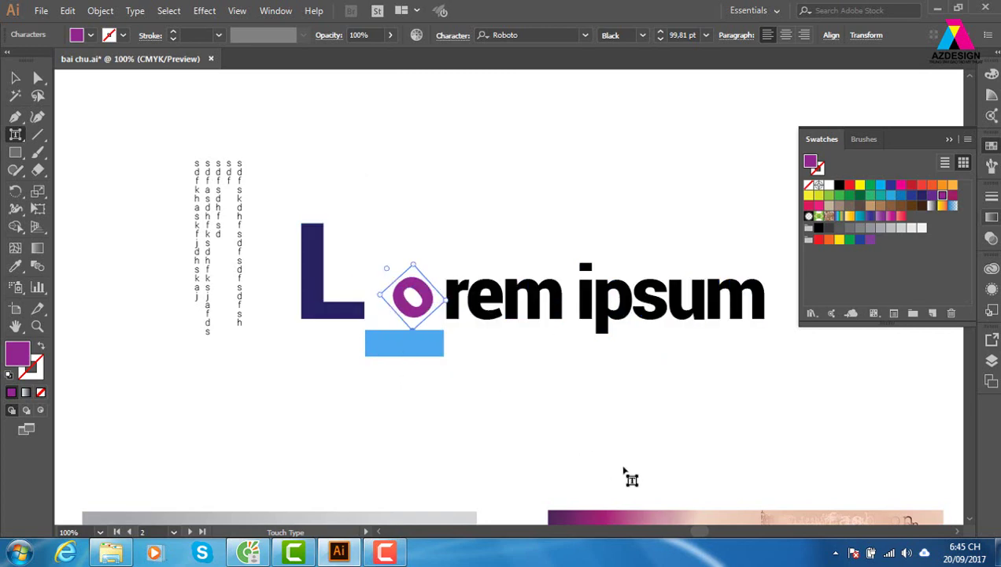
key(ctrl+z)
key(ctrl+z)
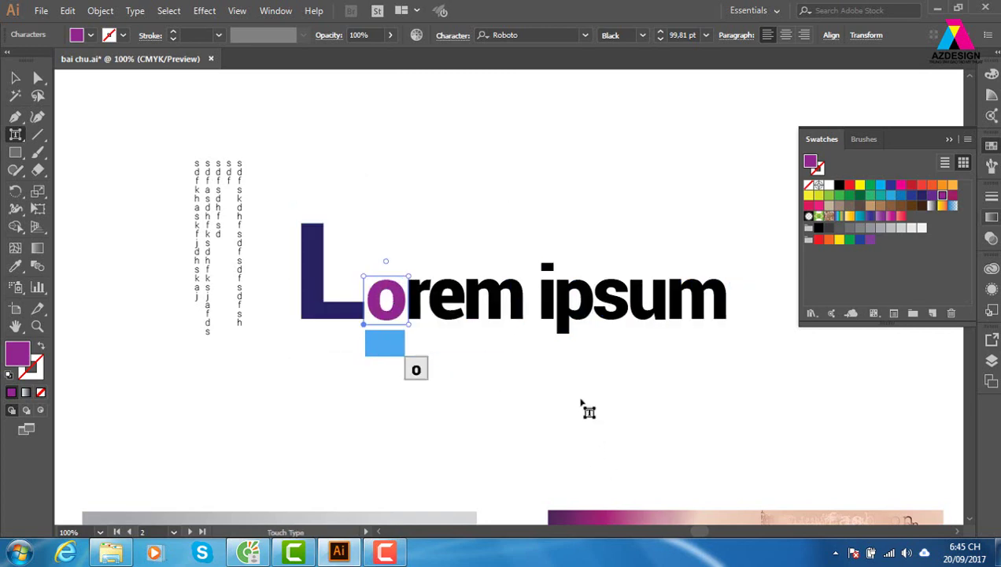
- Zoom in on the typography sample artwork, then zoom back onto the Lorem ipsum heading
scroll(585, 409, down, 3)
scroll(585, 409, down, 4)
scroll(582, 376, down, 4)
scroll(595, 369, down, 4)
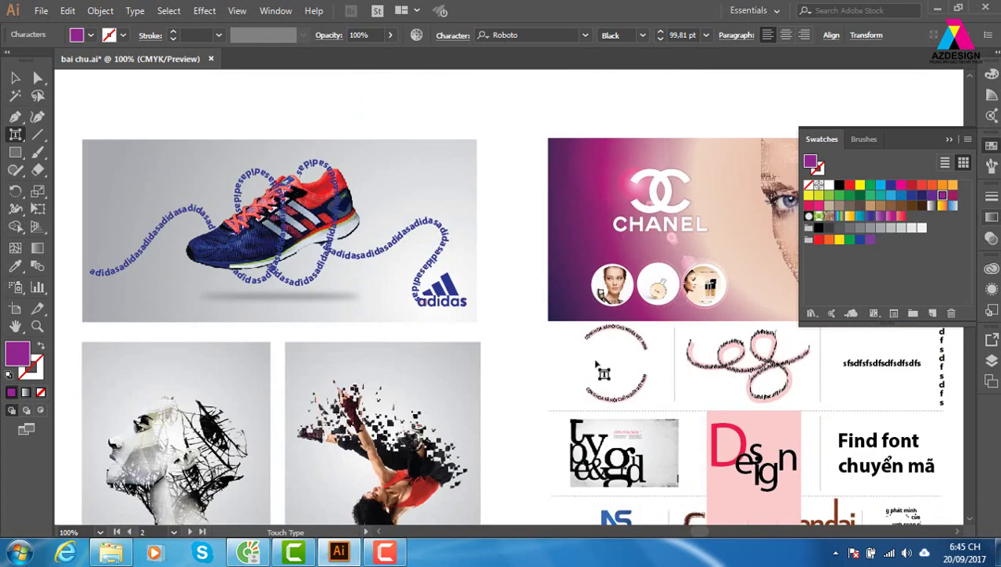
scroll(600, 368, down, 3)
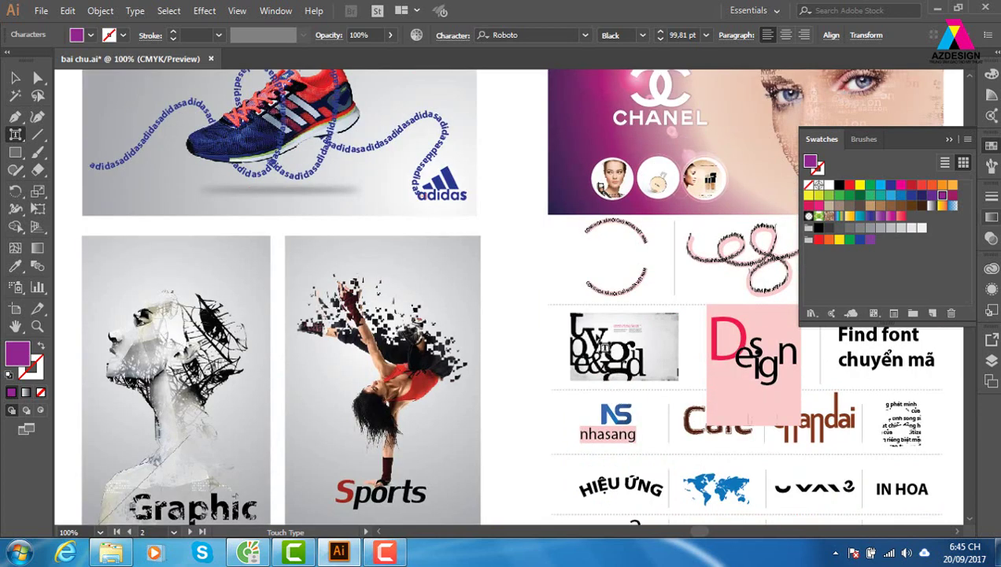
key(z)
drag(554, 297, 709, 433)
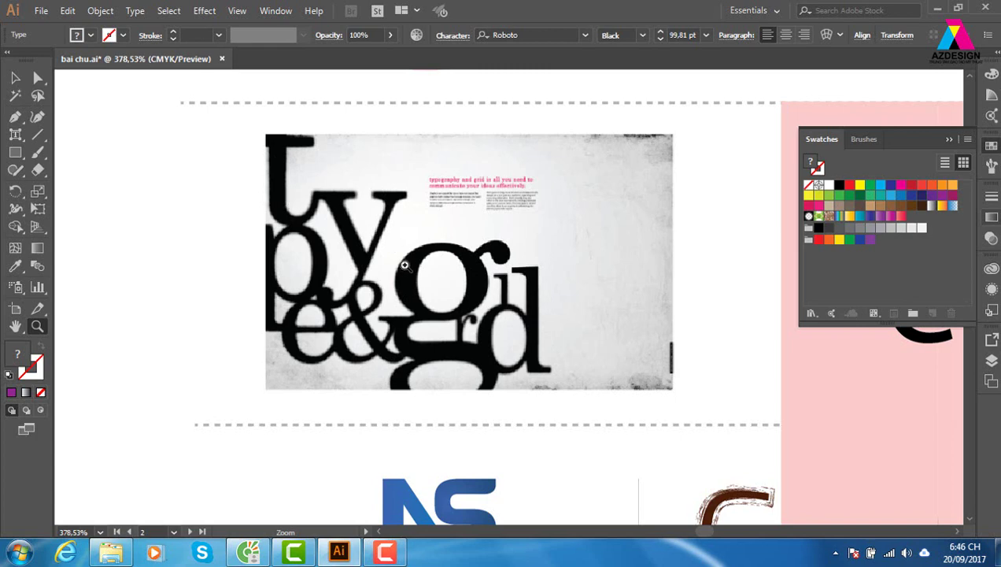
scroll(402, 262, up, 3)
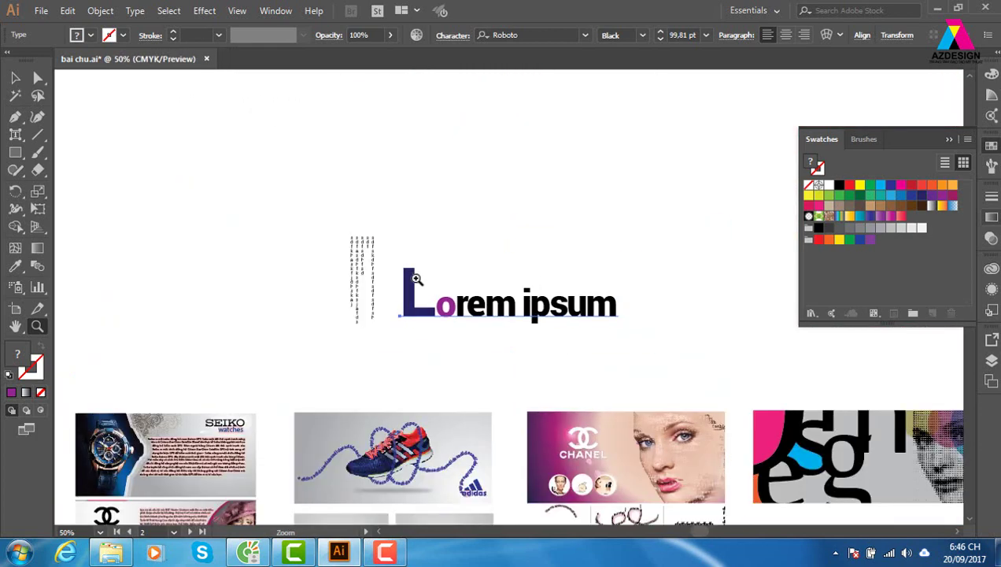
drag(344, 234, 719, 390)
- Select the Lorem ipsum text object and make the coloured L and o black
click(15, 78)
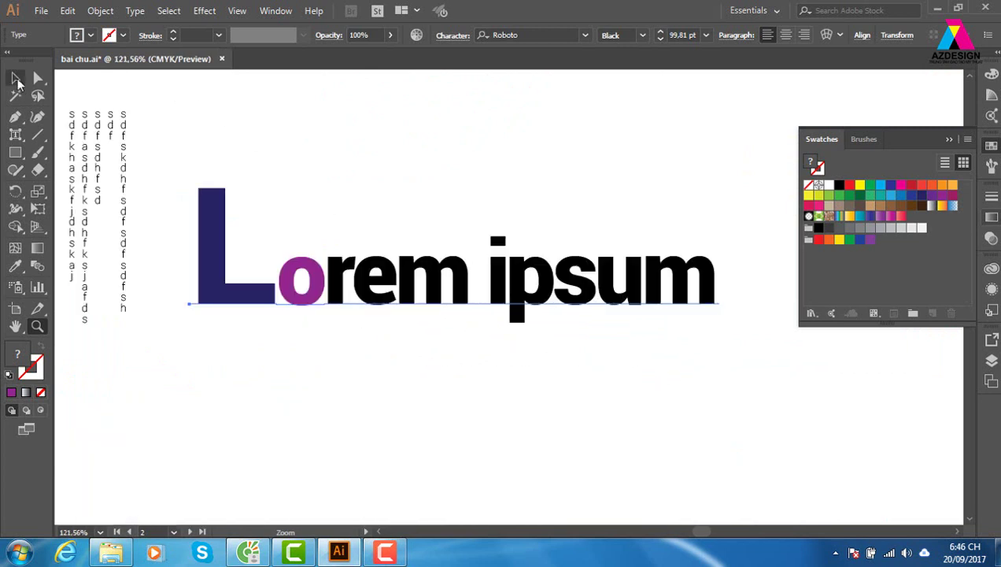
click(839, 185)
click(332, 118)
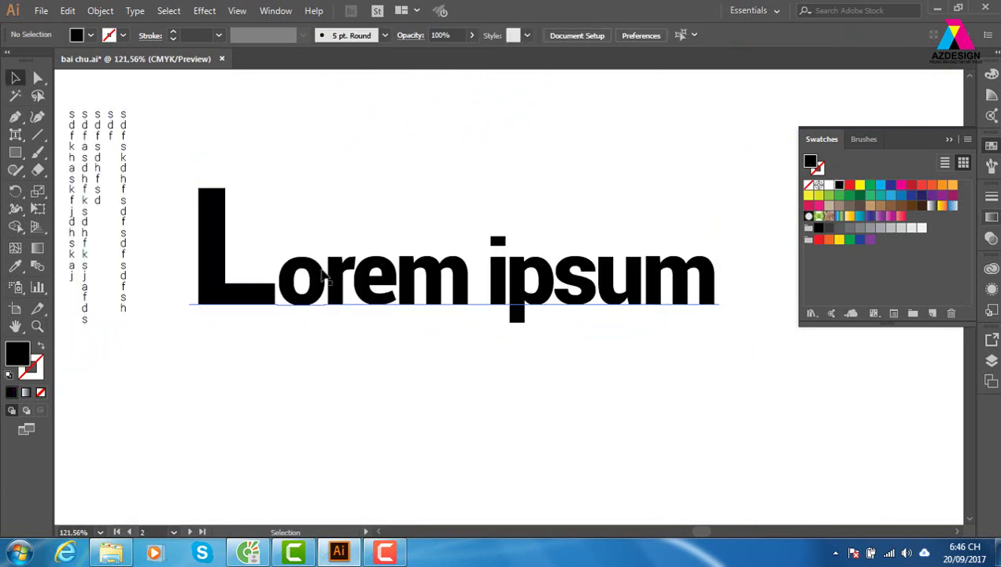
- Baseline-shift the o, e and m of Lorem with Touch Type
click(16, 133)
click(324, 286)
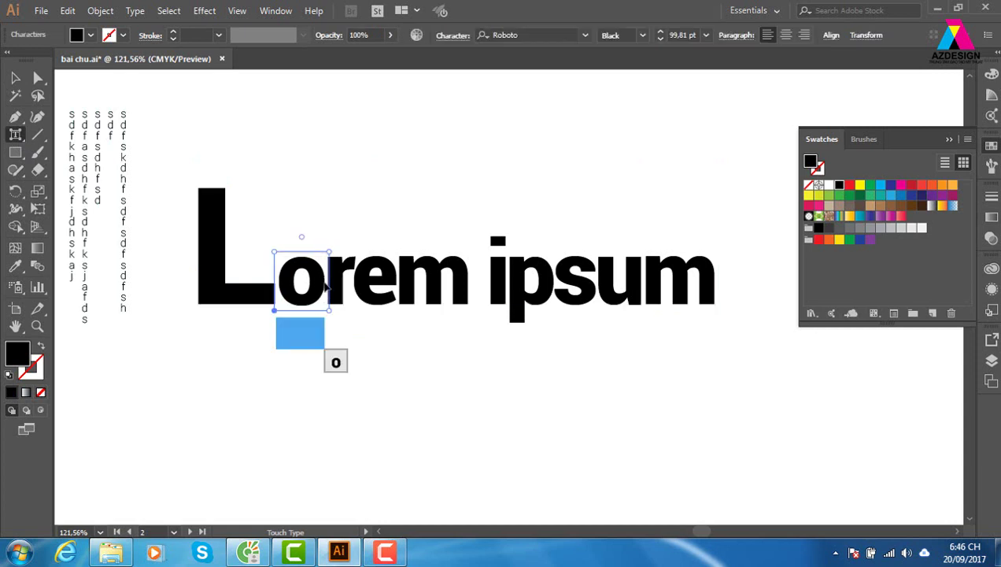
mouse_move(324, 286)
mouse_down()
mouse_move(309, 267)
mouse_move(277, 269)
mouse_up()
mouse_move(329, 288)
mouse_down()
mouse_move(318, 266)
mouse_move(335, 299)
mouse_up()
click(356, 281)
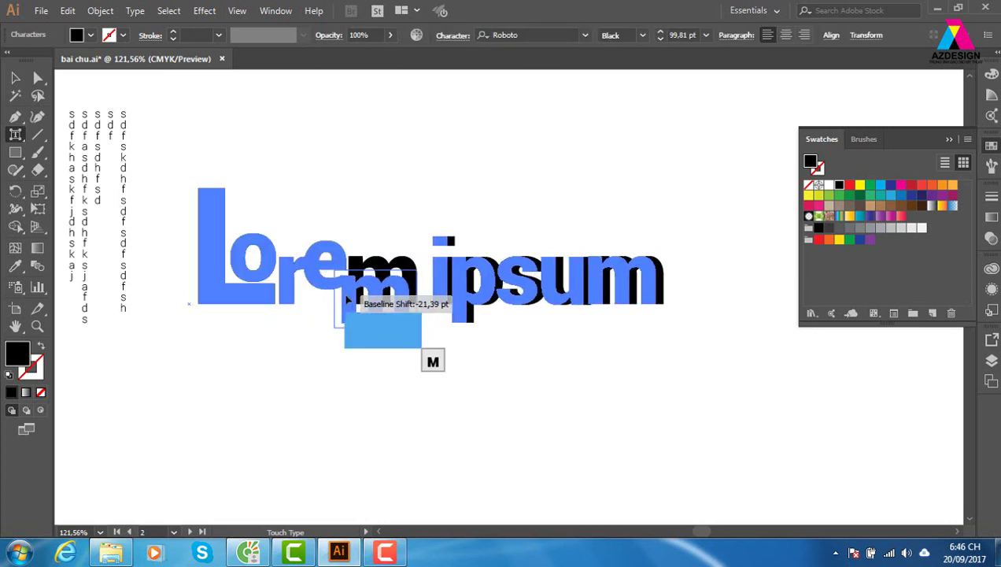
drag(335, 300, 339, 297)
click(430, 431)
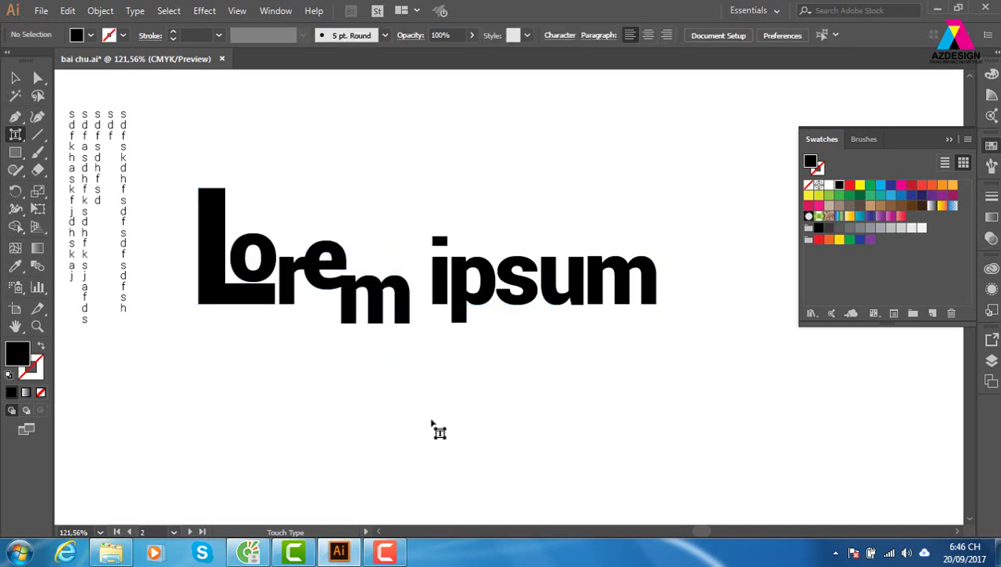
- Stagger the ipsum letters: lower i, u and m, raise p, tuck s under p
drag(444, 296, 405, 332)
click(461, 285)
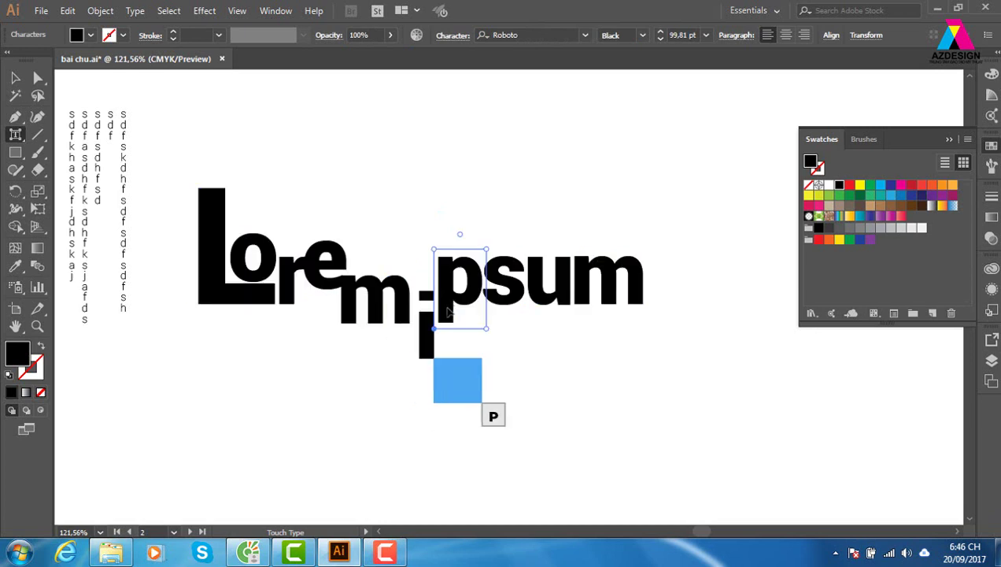
drag(458, 285, 447, 297)
click(500, 287)
drag(513, 295, 484, 326)
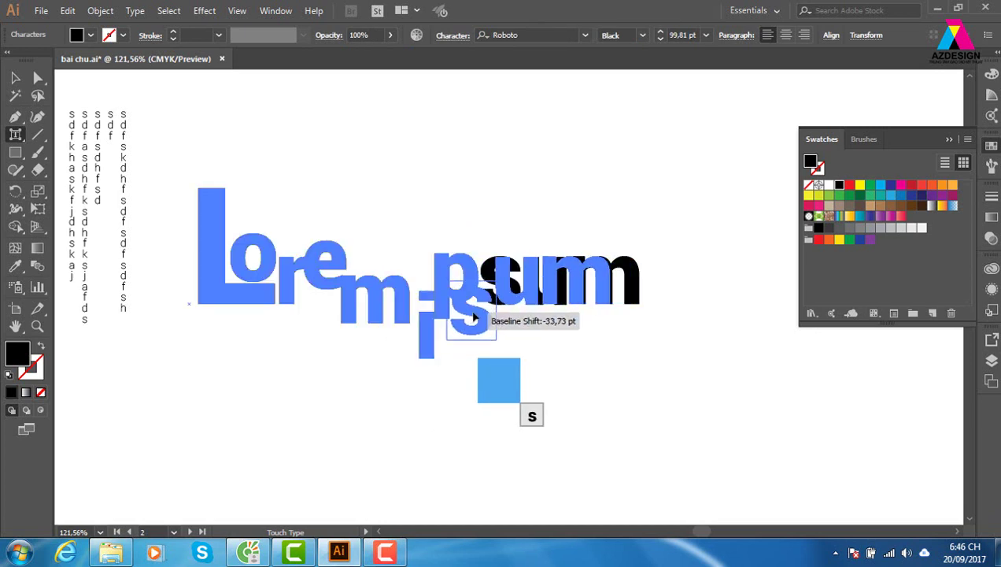
click(512, 279)
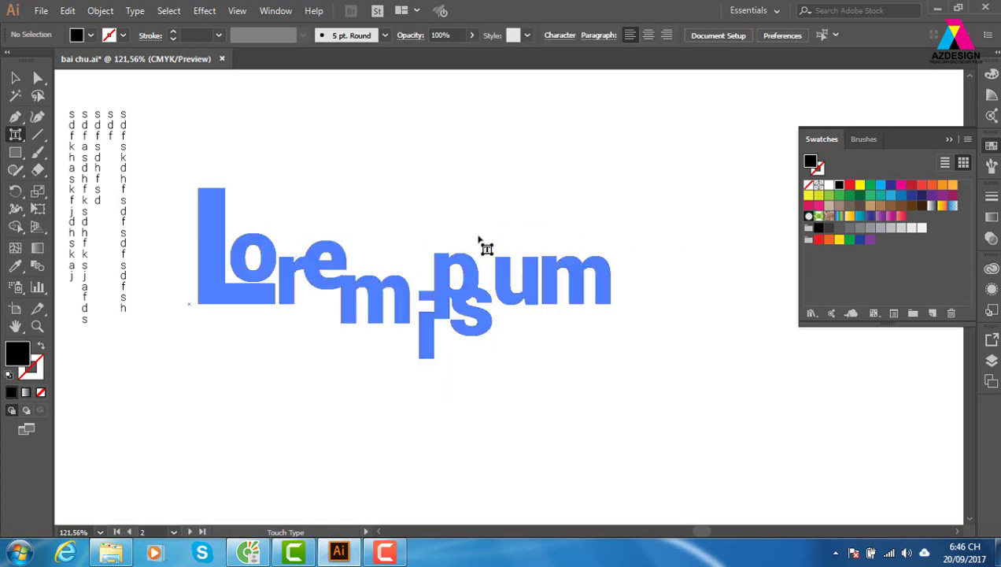
drag(505, 285, 502, 305)
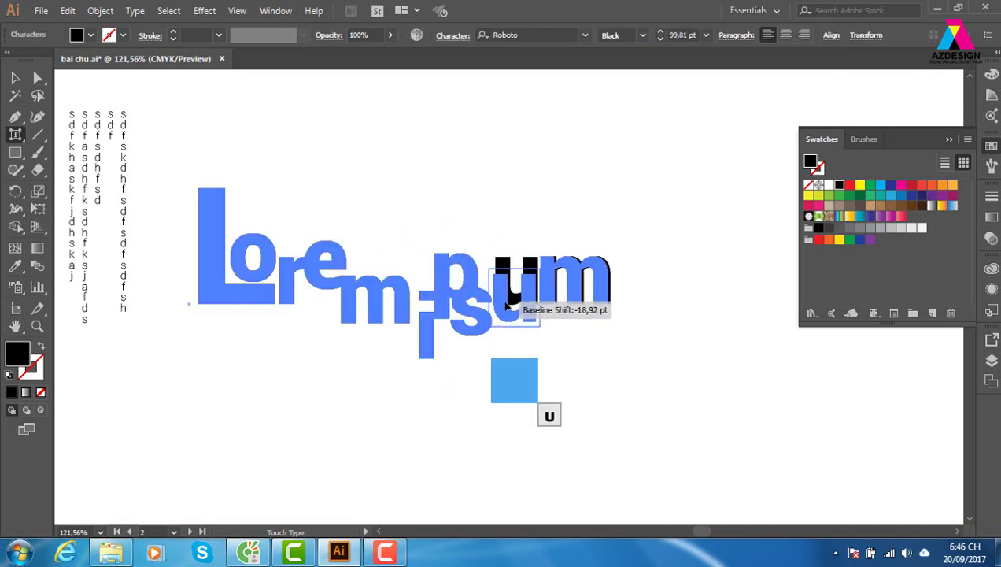
click(570, 285)
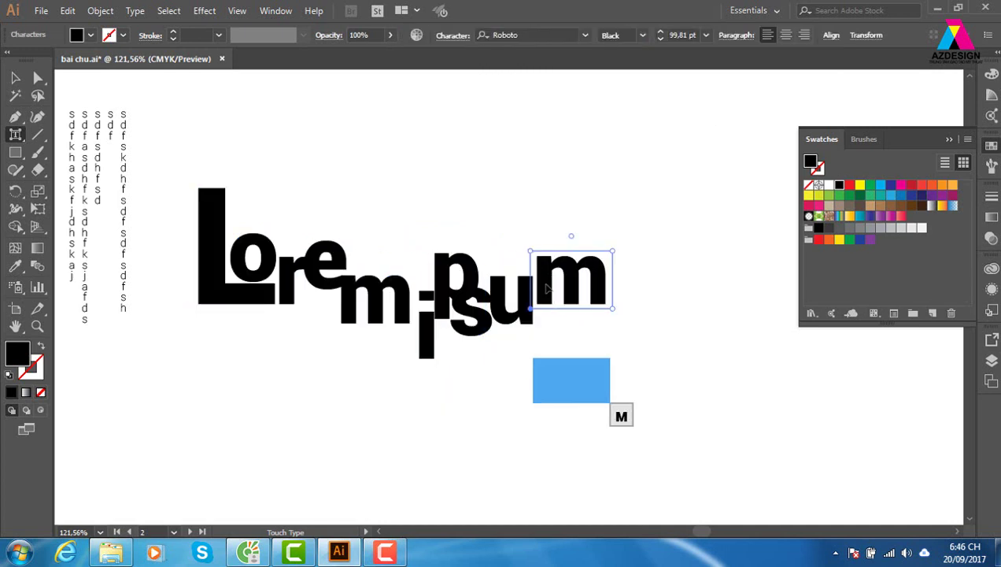
drag(560, 319, 551, 337)
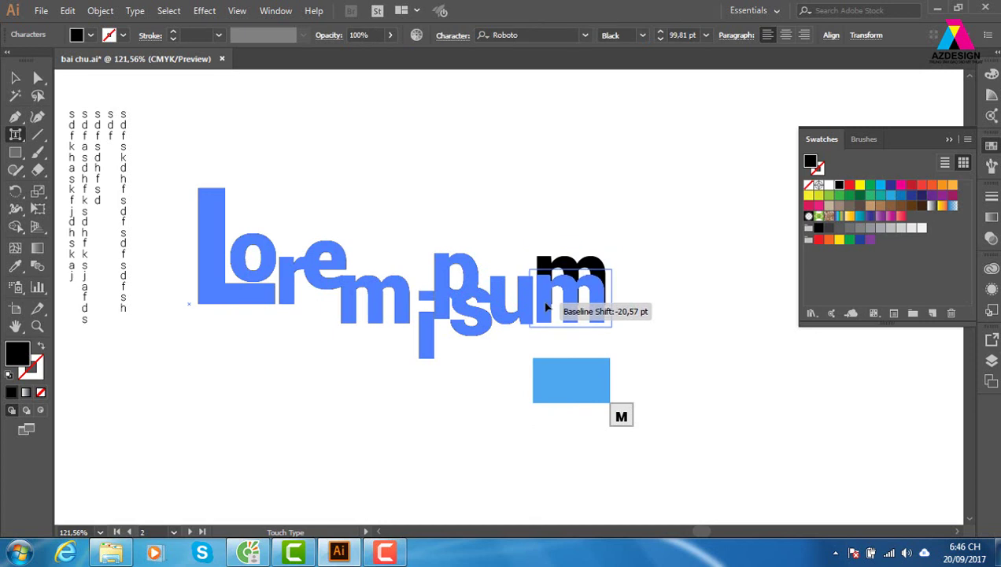
click(403, 297)
- Enlarge the m and e of Lorem and nudge the r to the right
drag(417, 270, 487, 224)
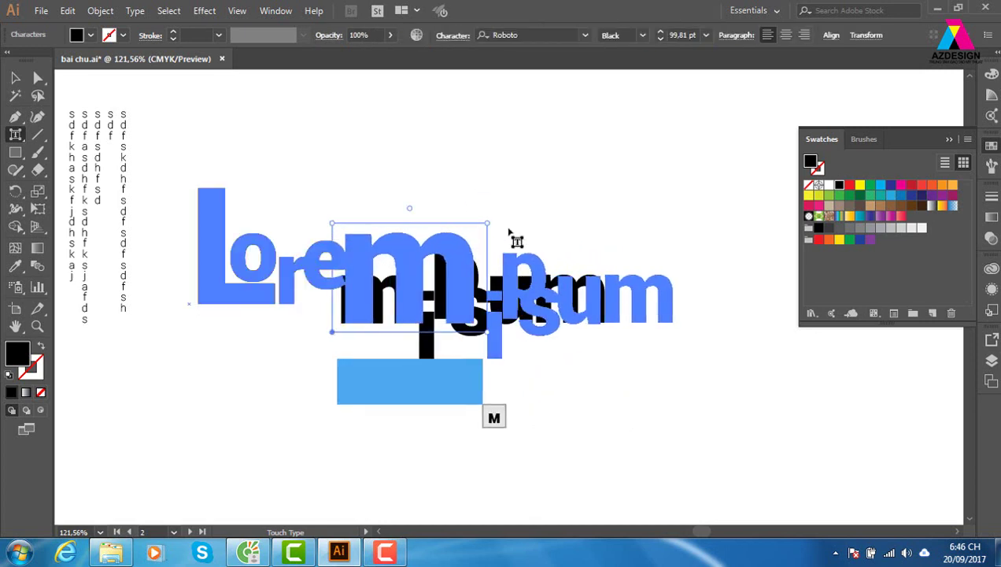
click(329, 292)
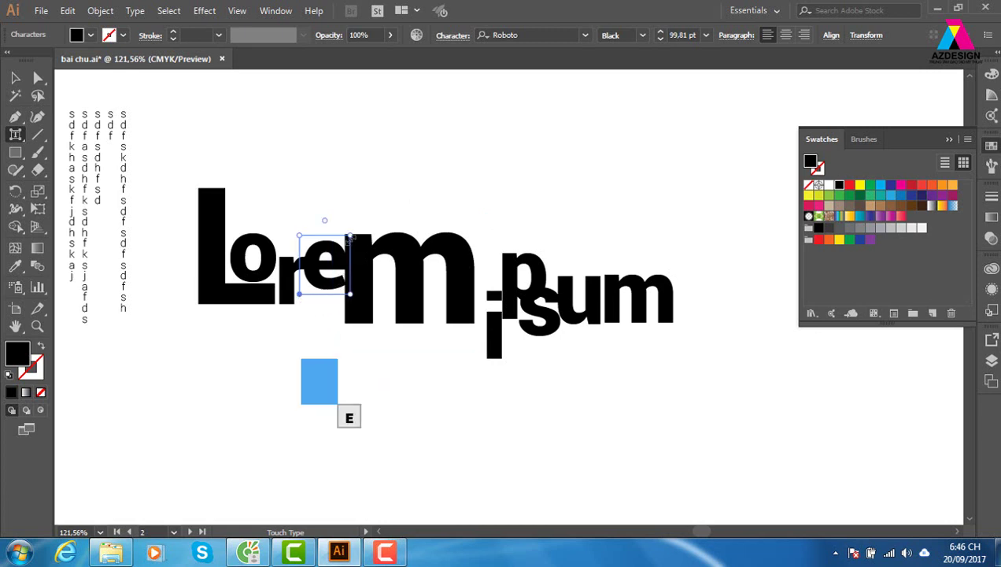
drag(350, 236, 434, 179)
click(300, 311)
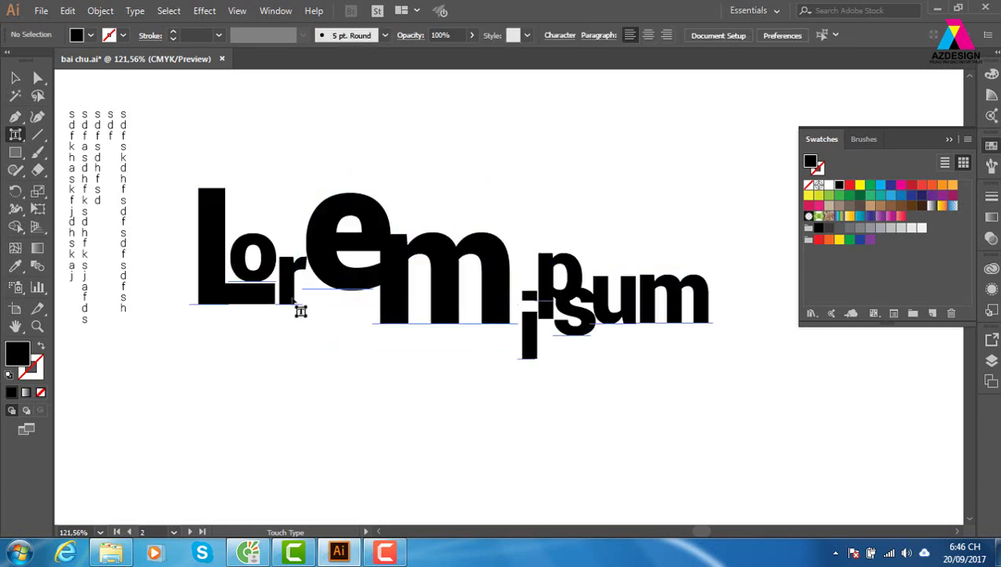
drag(301, 311, 356, 282)
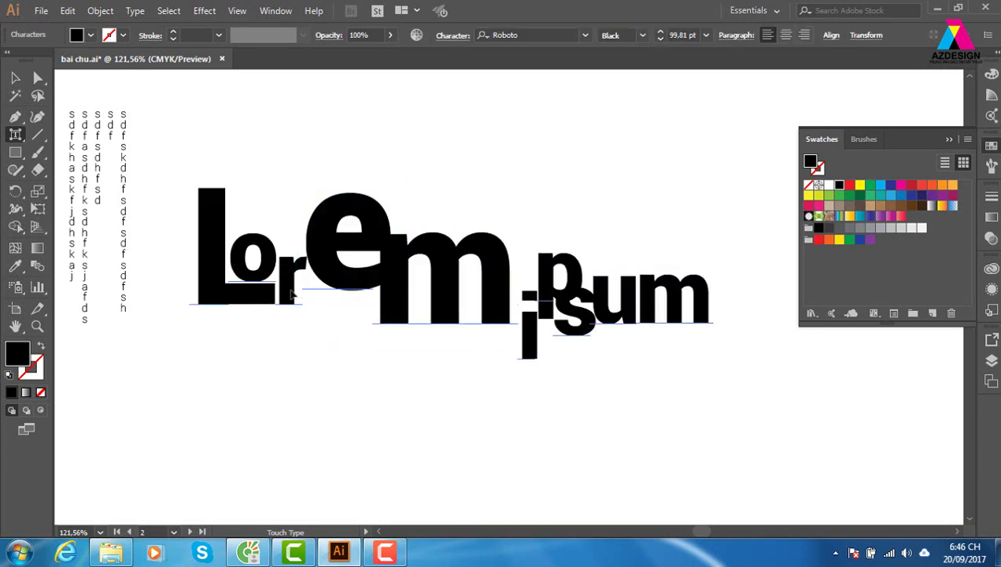
- Select all the text, then pick the enlarged e and m of Lorem
key(ctrl+a)
click(341, 274)
click(503, 283)
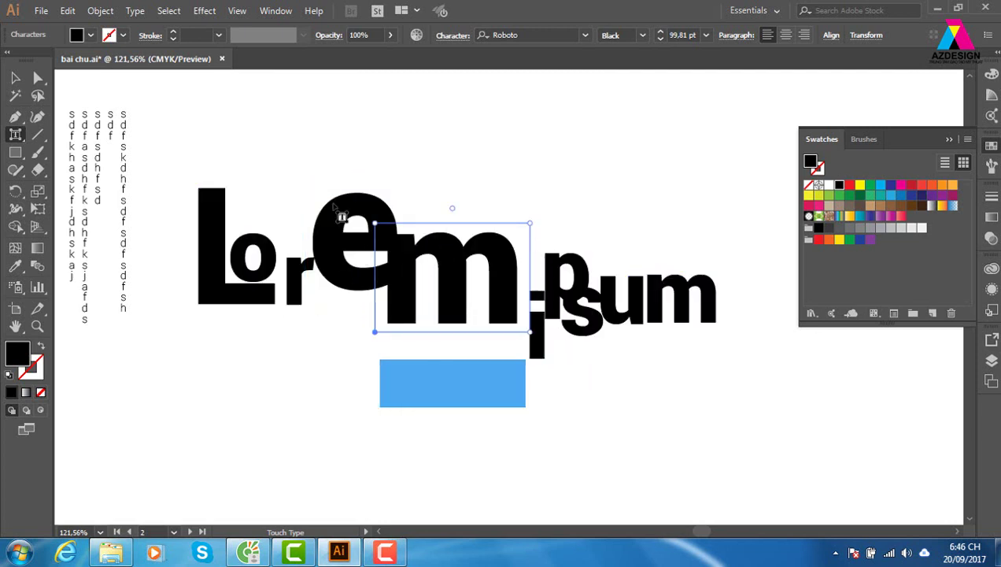
key(m)
key(m)
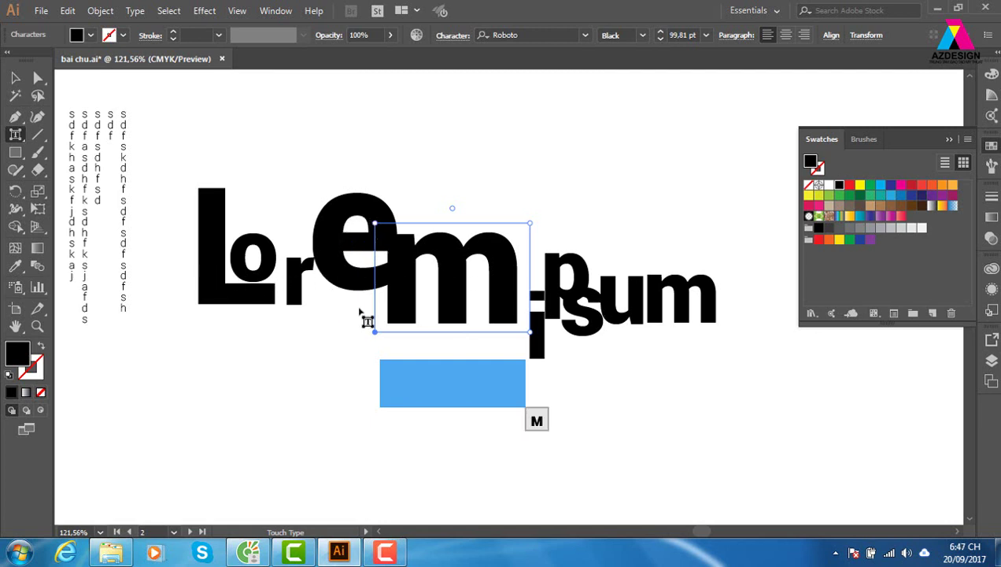
key(m)
key(m)
- Scroll down to the font-sample rows with the world map, IN HOA, Cm2 and Gradient
click(15, 78)
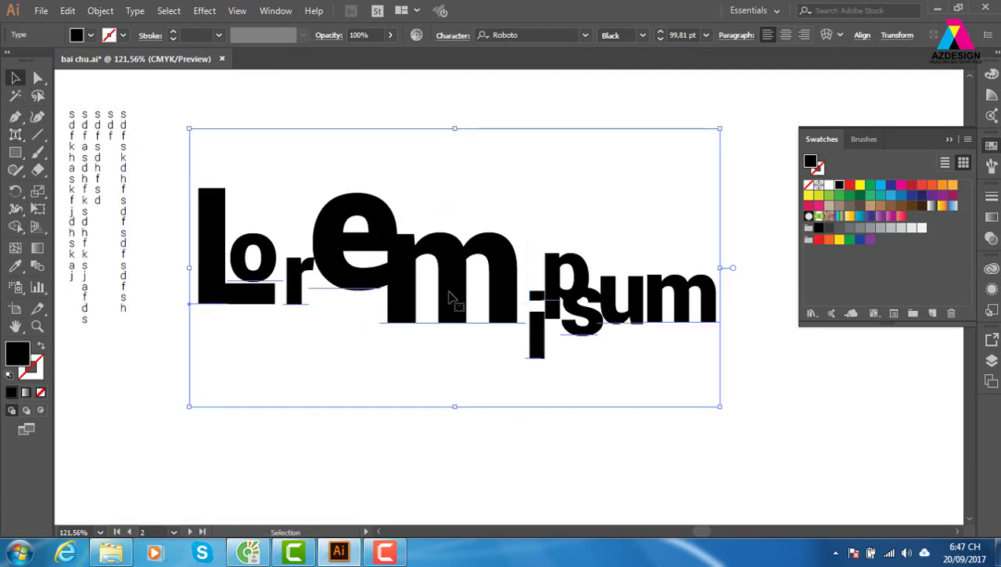
click(15, 133)
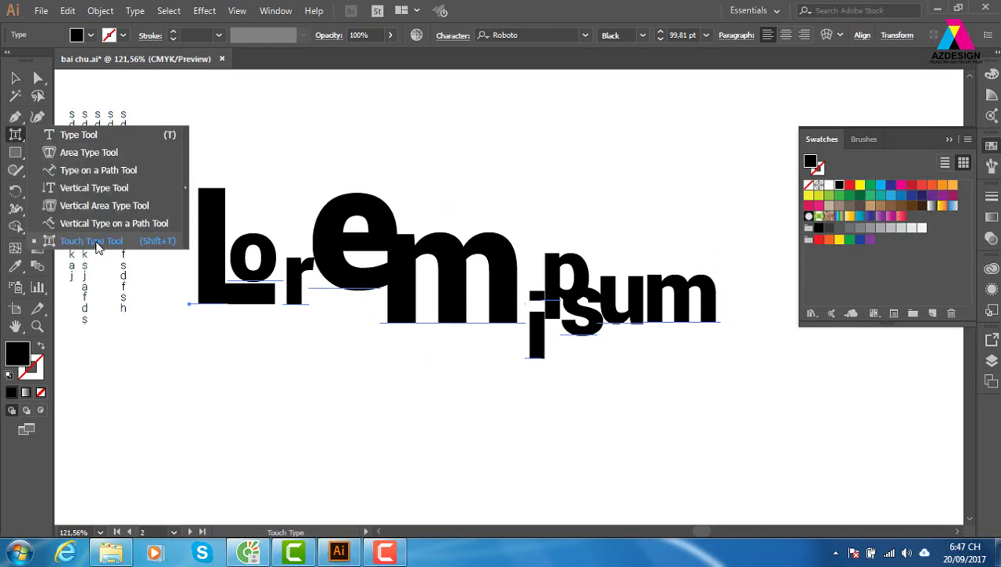
scroll(535, 307, down, 10)
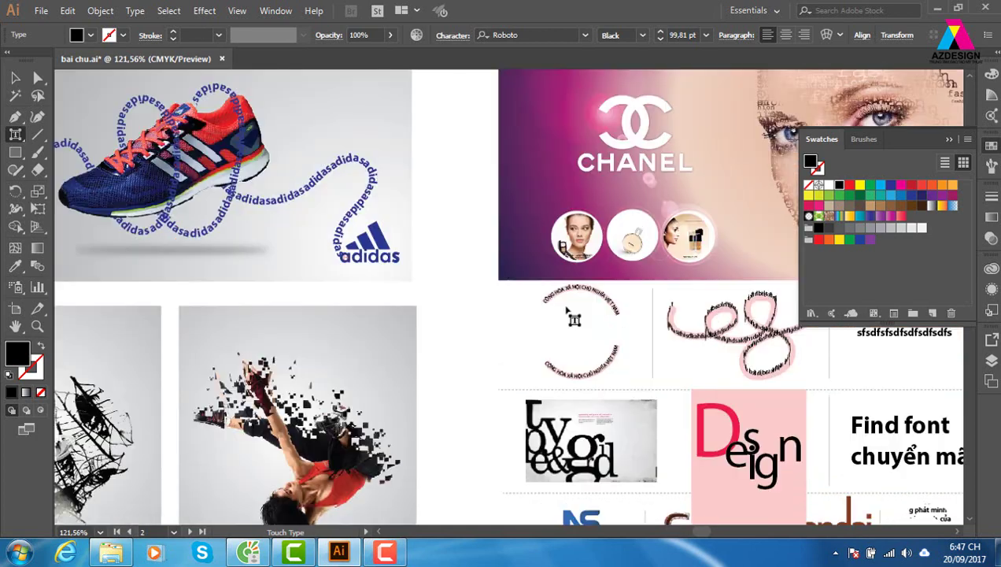
scroll(574, 318, down, 3)
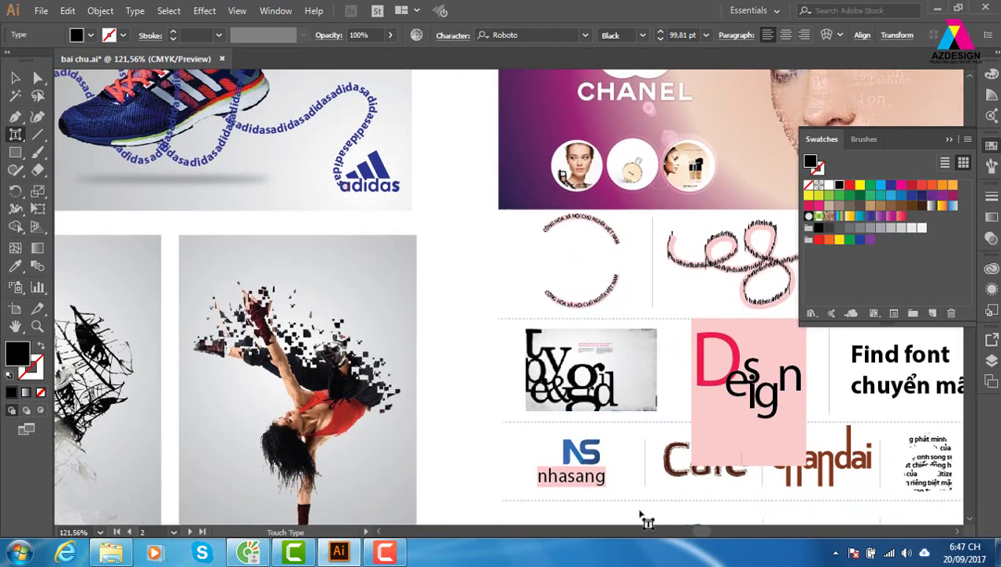
drag(701, 535, 710, 535)
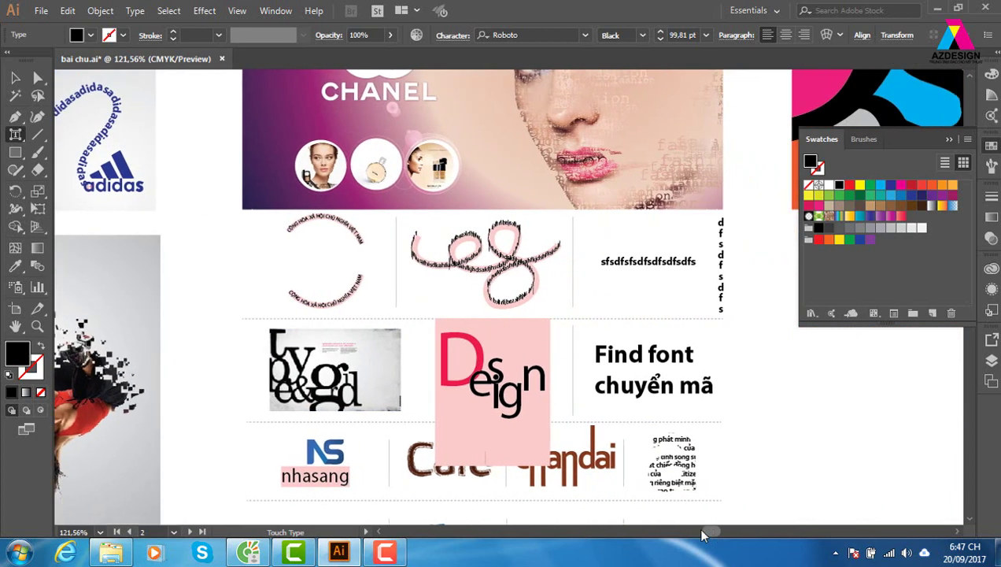
scroll(603, 402, down, 2)
scroll(603, 408, down, 3)
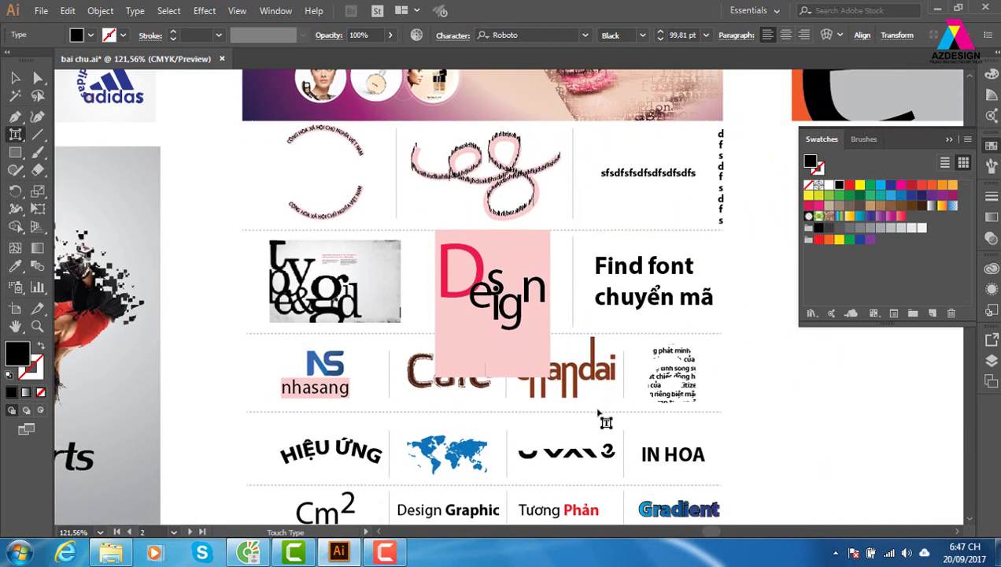
scroll(598, 415, down, 1)
scroll(588, 425, down, 1)
scroll(587, 429, down, 2)
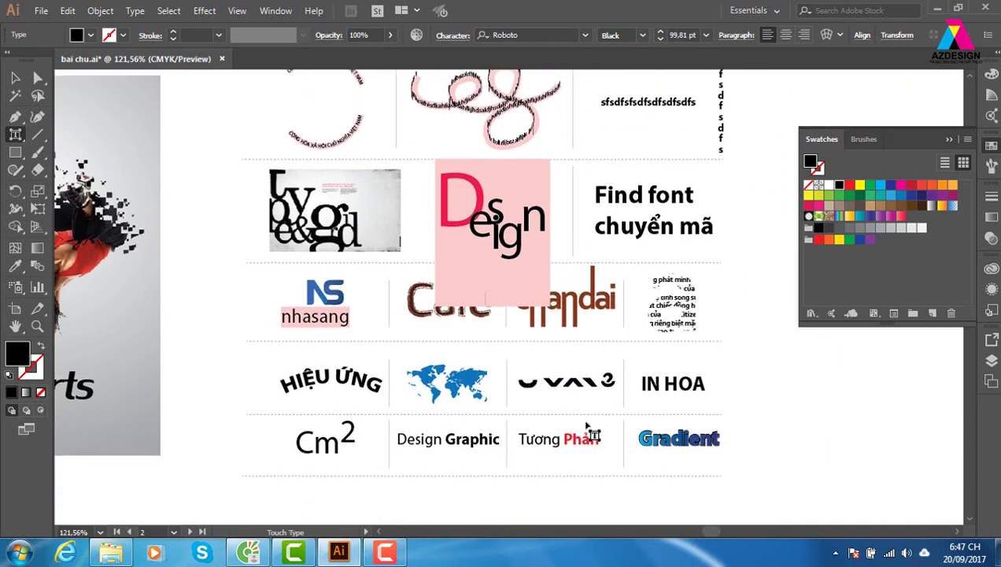
scroll(590, 434, down, 2)
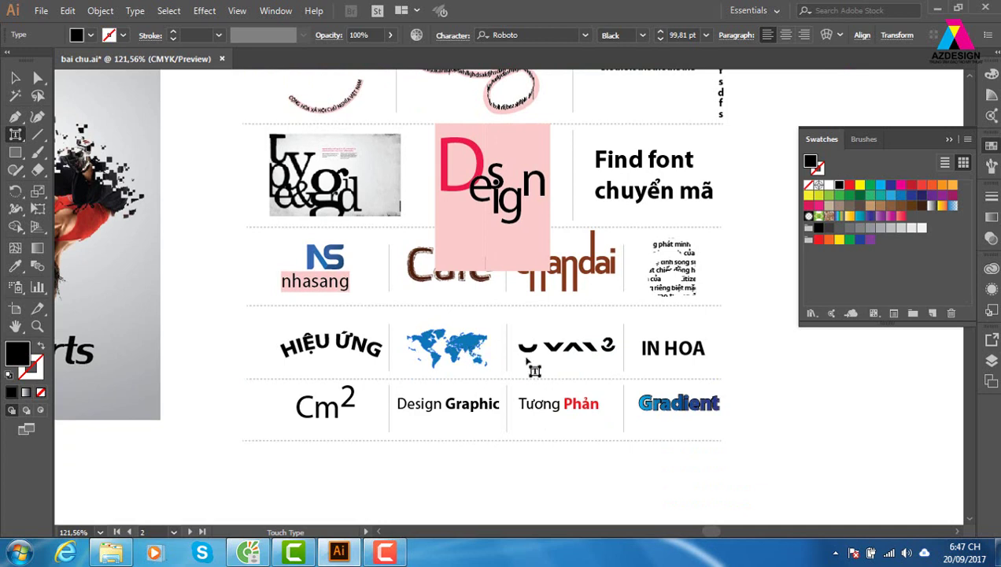
- Pick and deselect the H in IN HOA, then return to the Selection tool
click(673, 348)
click(555, 390)
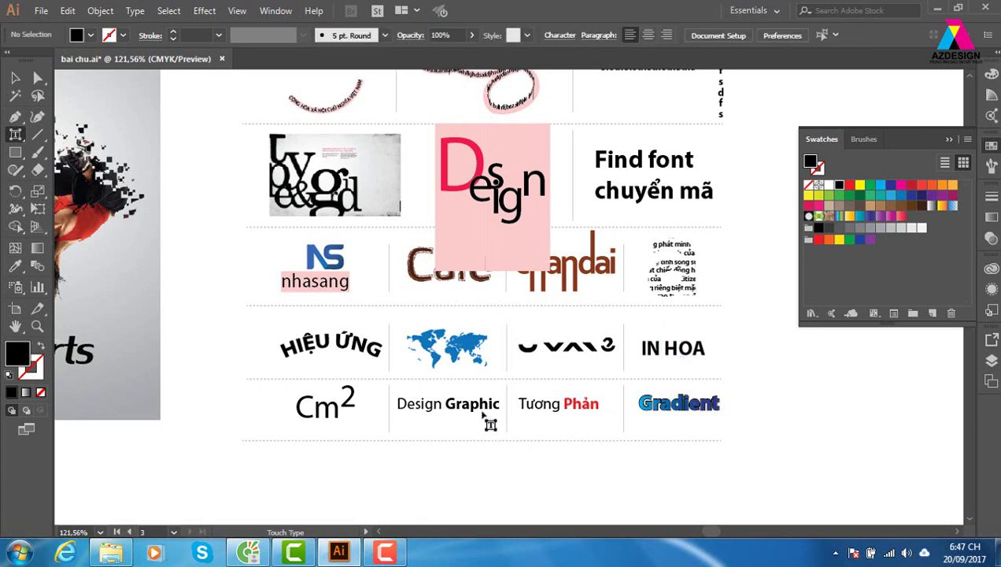
key(v)
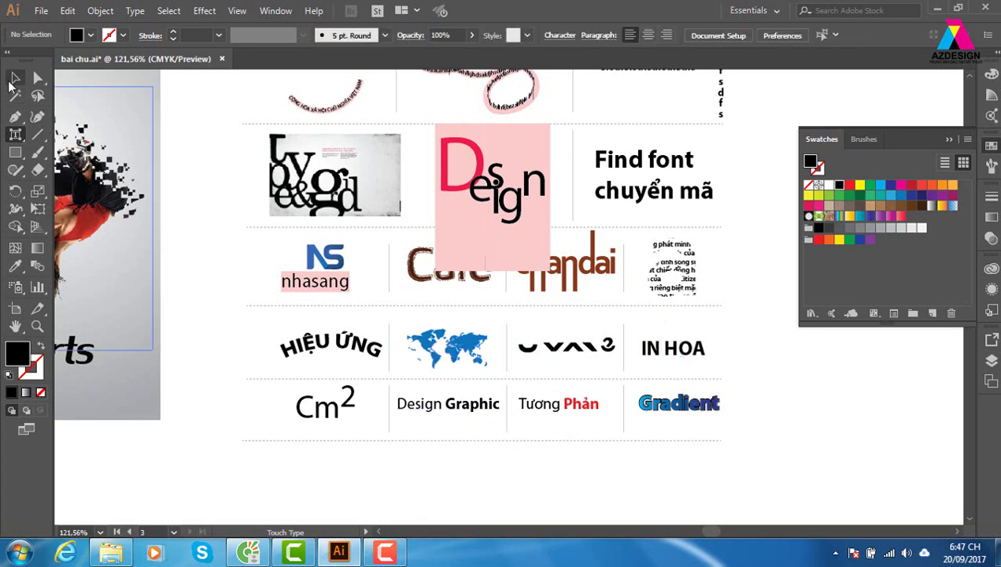
- Show the Wingdings set in the Glyphs panel and pick the scissors glyph
click(135, 11)
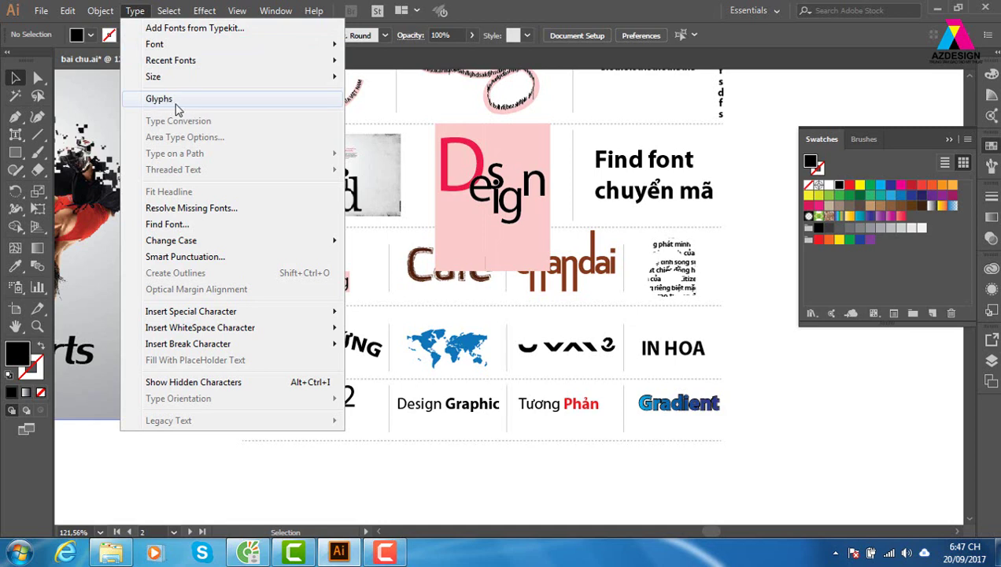
click(159, 98)
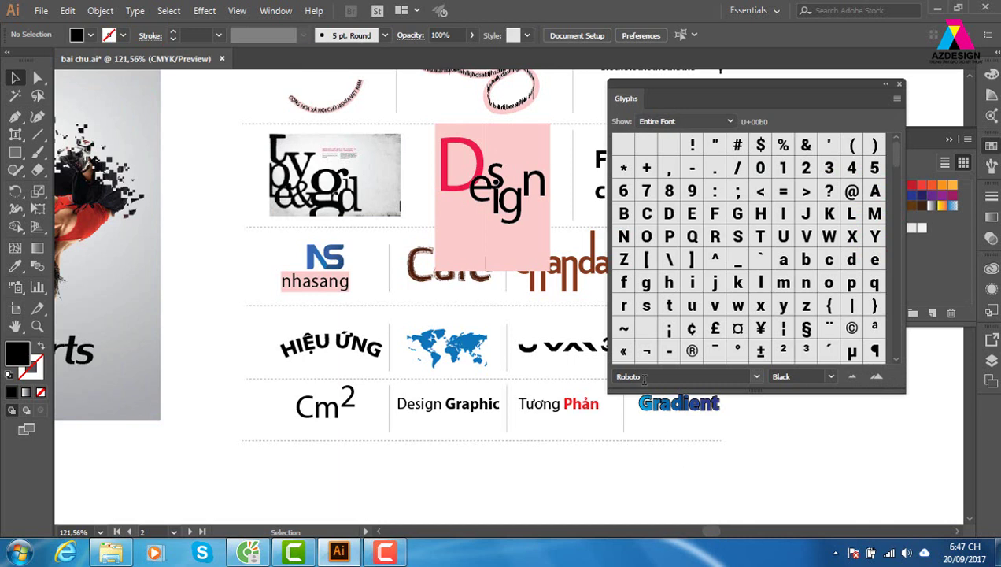
key(Up)
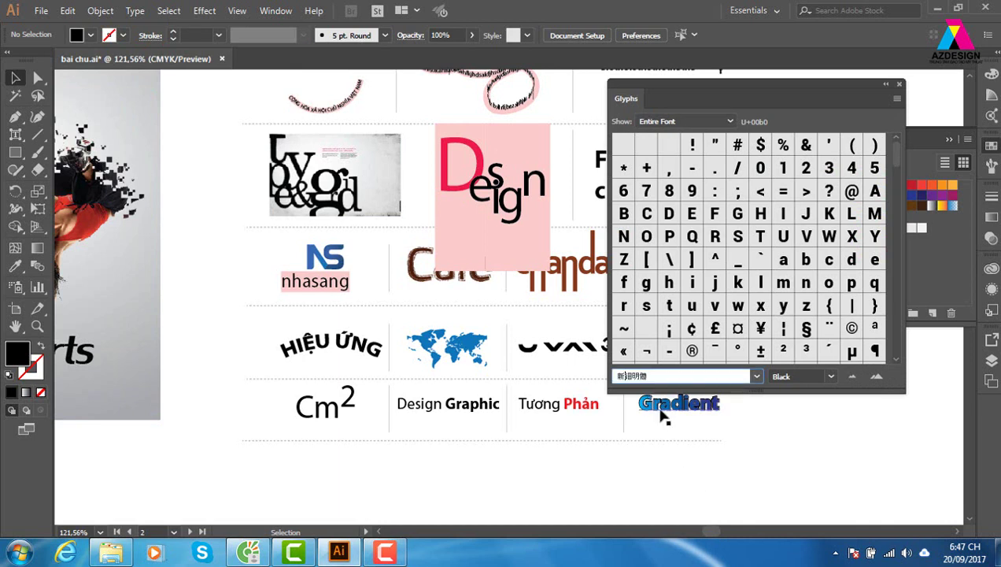
text(Walbaum)
click(756, 377)
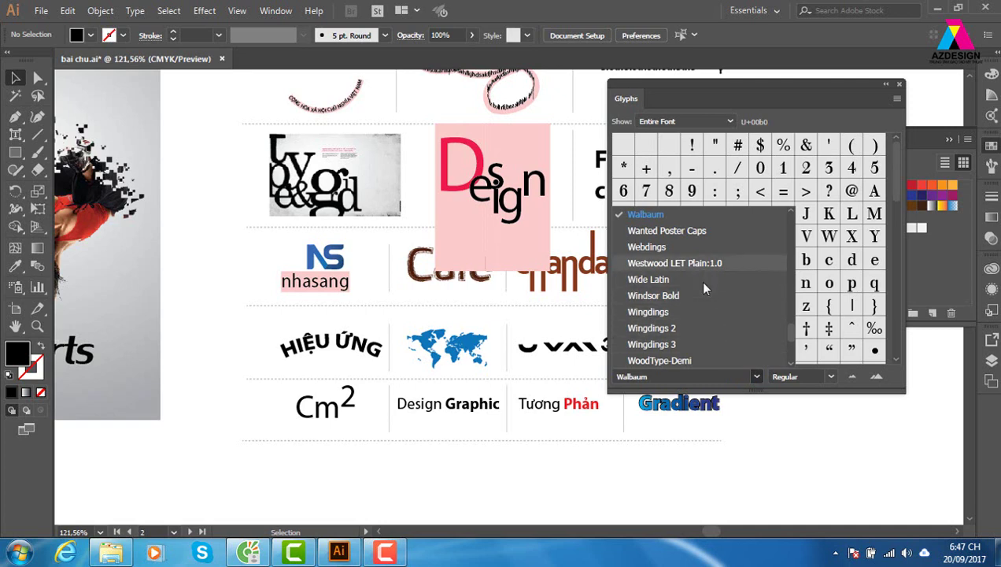
click(697, 313)
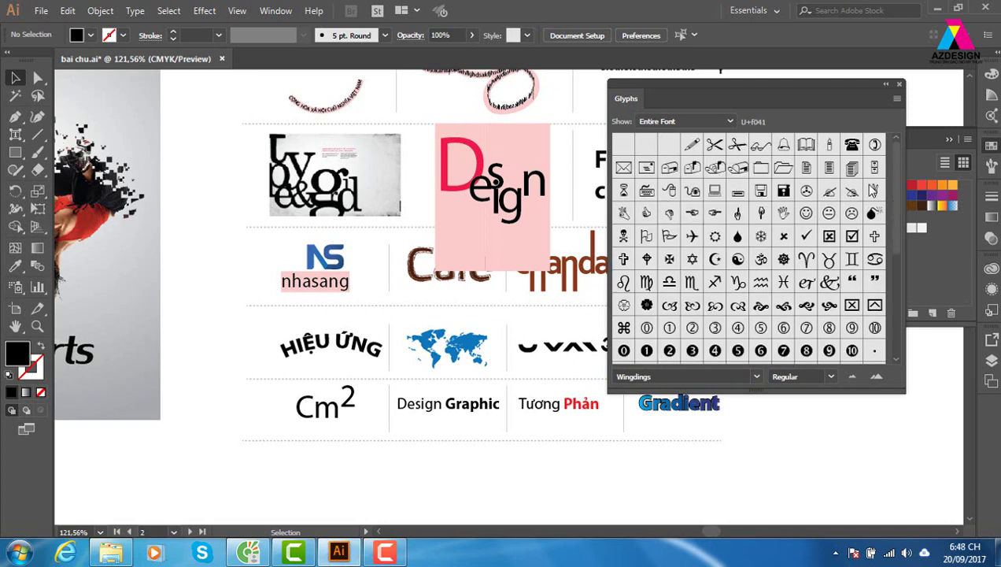
drag(892, 166, 895, 293)
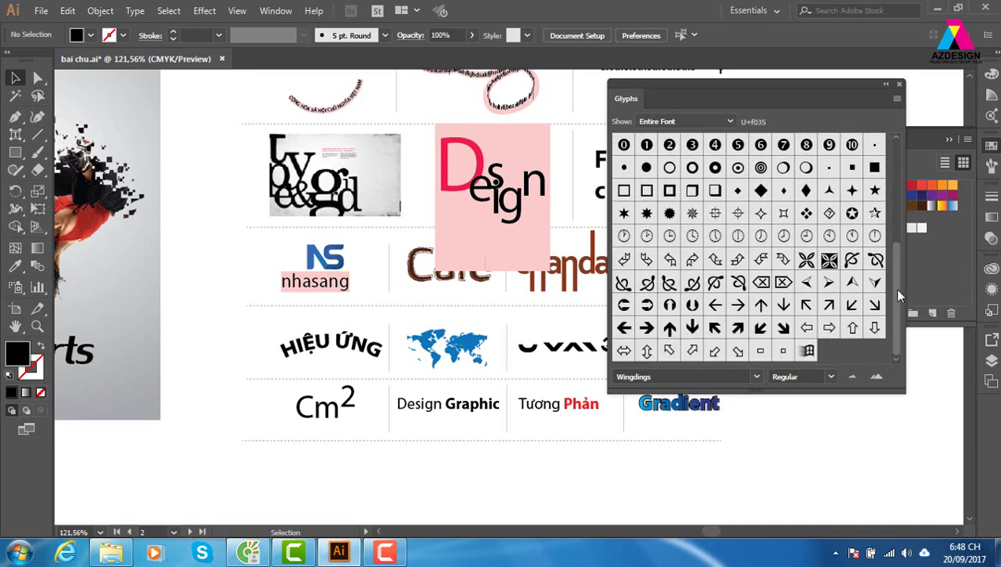
click(895, 156)
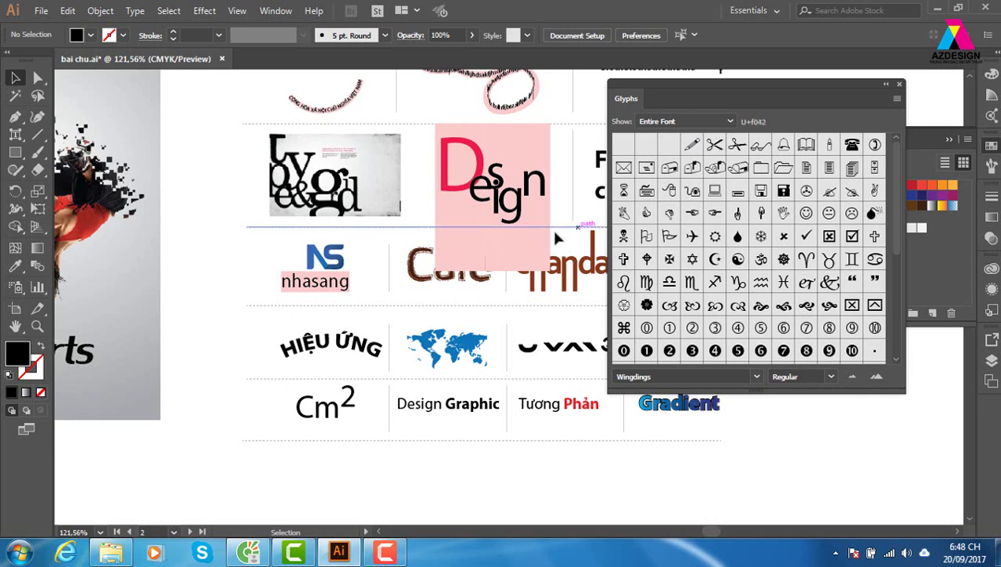
click(714, 145)
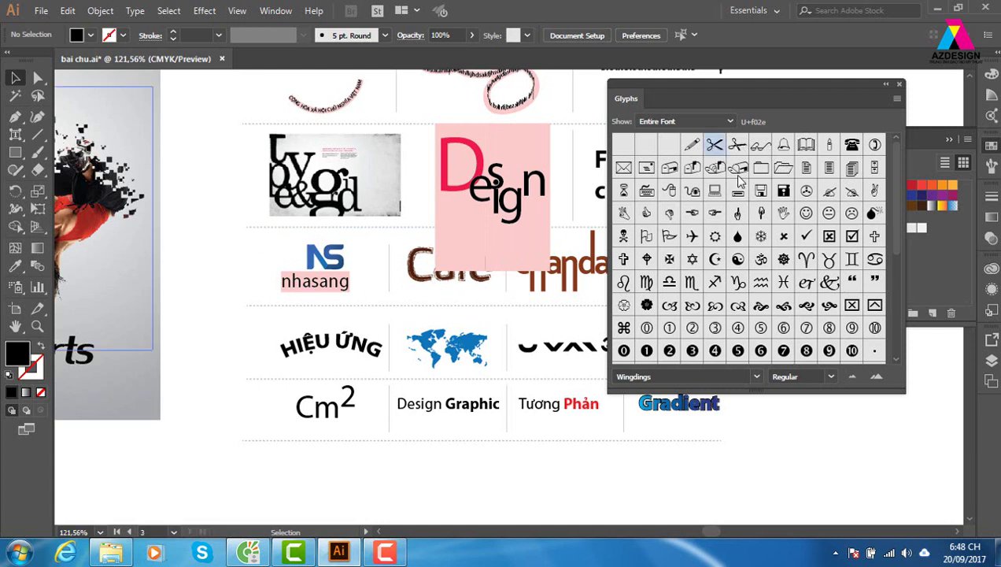
- Insert the Wingdings scissors glyph as a new text object below the samples
drag(15, 134, 85, 136)
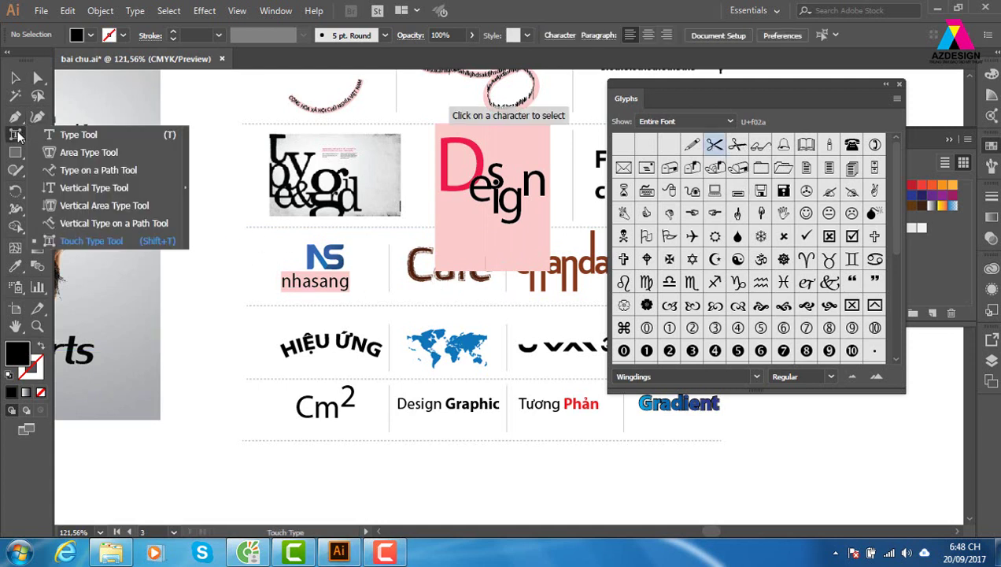
click(606, 463)
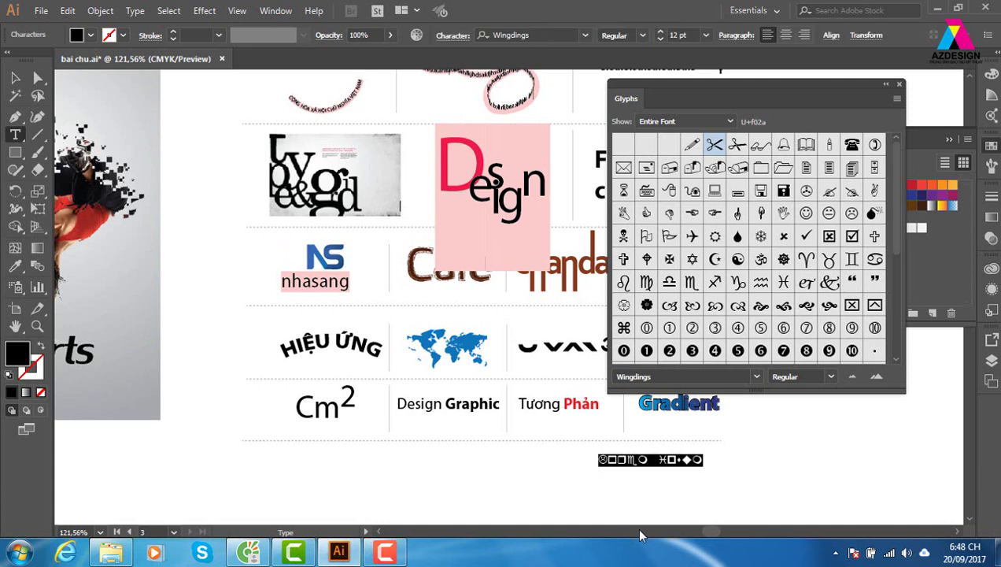
double_click(718, 149)
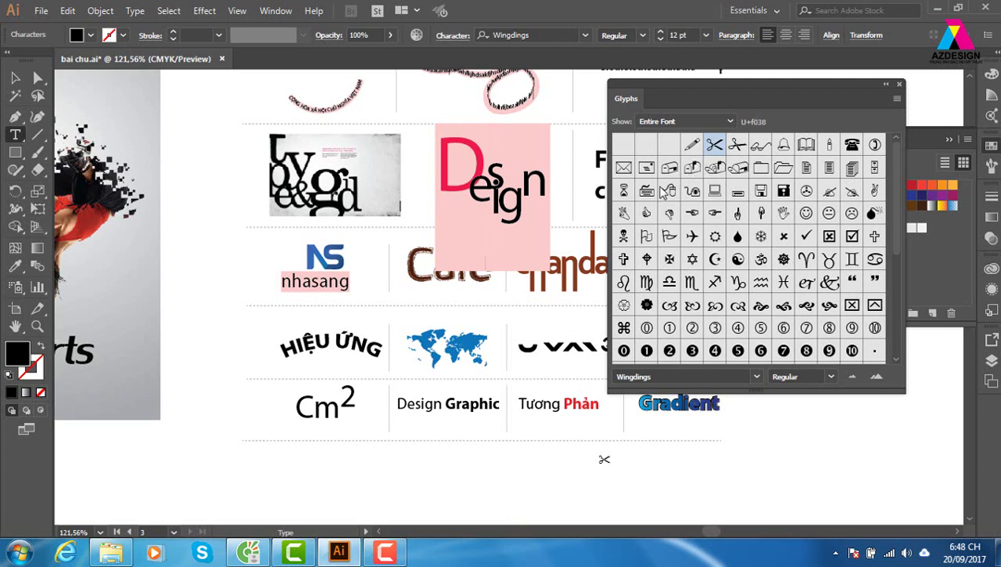
- Scale the scissors glyph up to about 96.38 pt, then deselect it
click(12, 78)
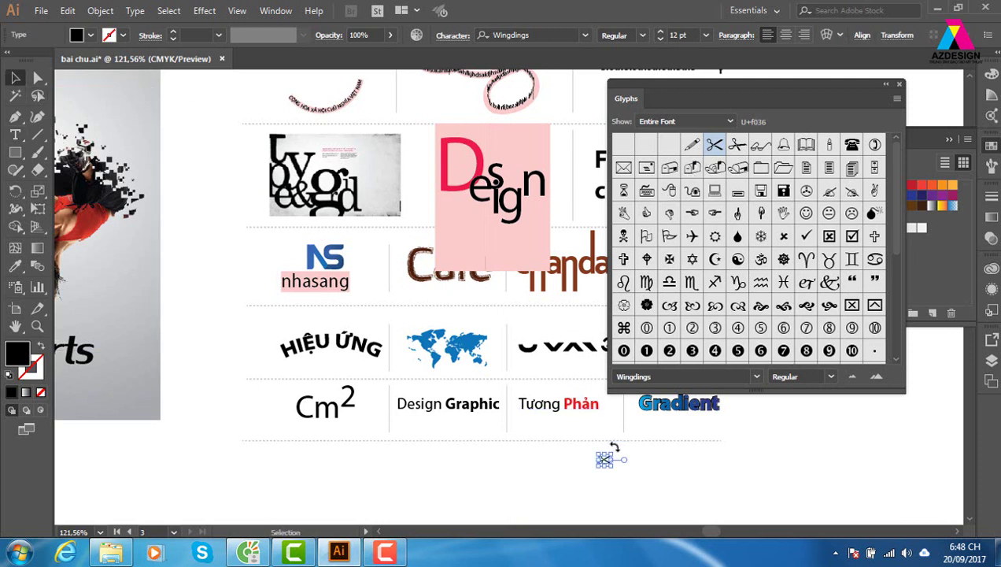
drag(610, 455, 697, 370)
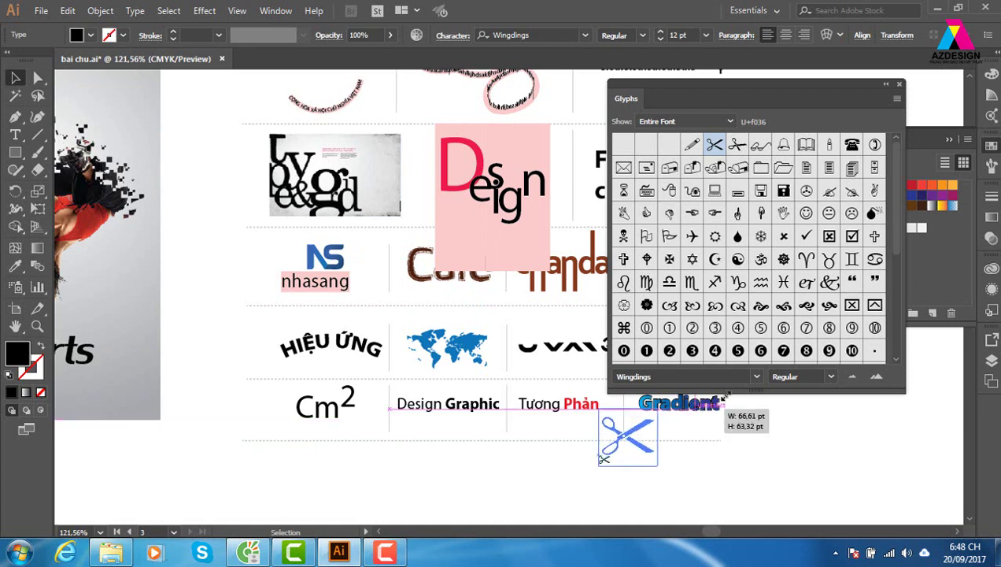
drag(668, 450, 835, 489)
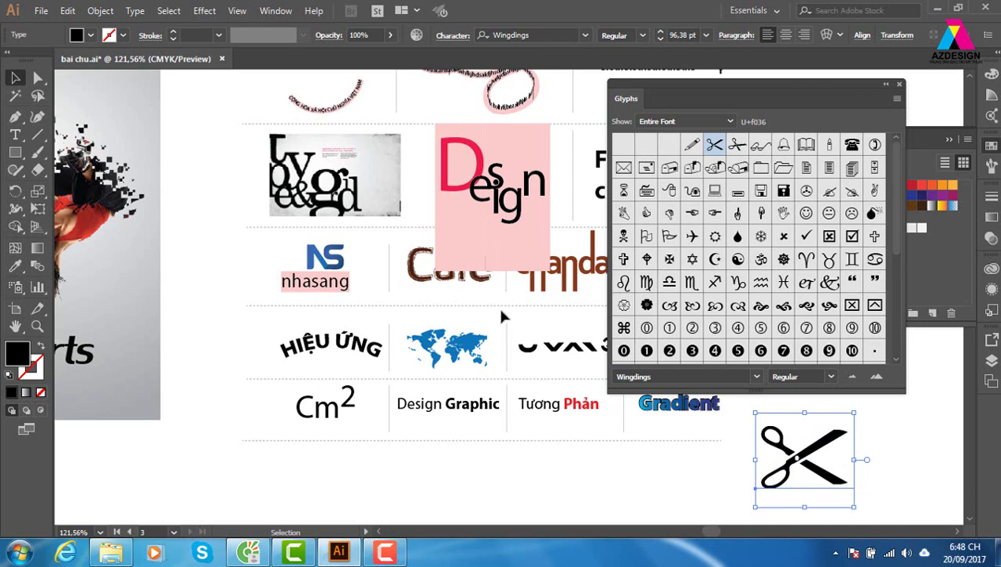
key(ctrl+shift+a)
- In the Open dialog, go to Local Disk (D:) > HARU TOC and pick Untitled-1
key(ctrl+o)
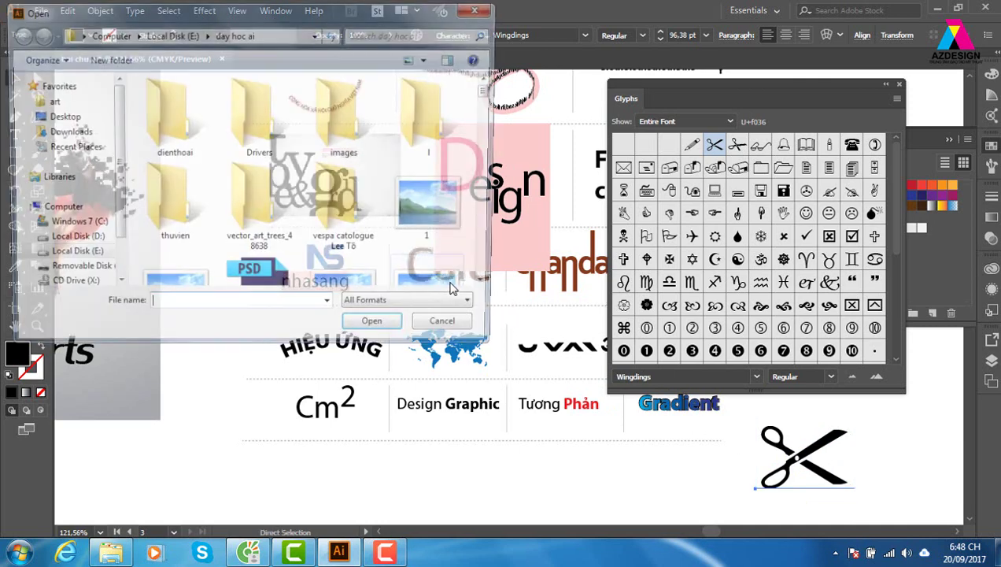
click(79, 240)
scroll(350, 209, down, 5)
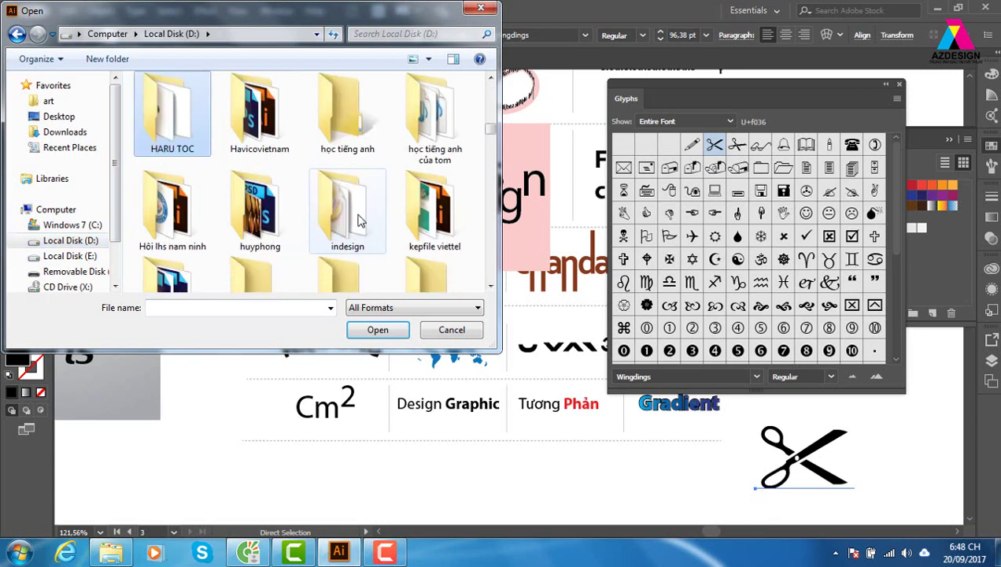
double_click(175, 116)
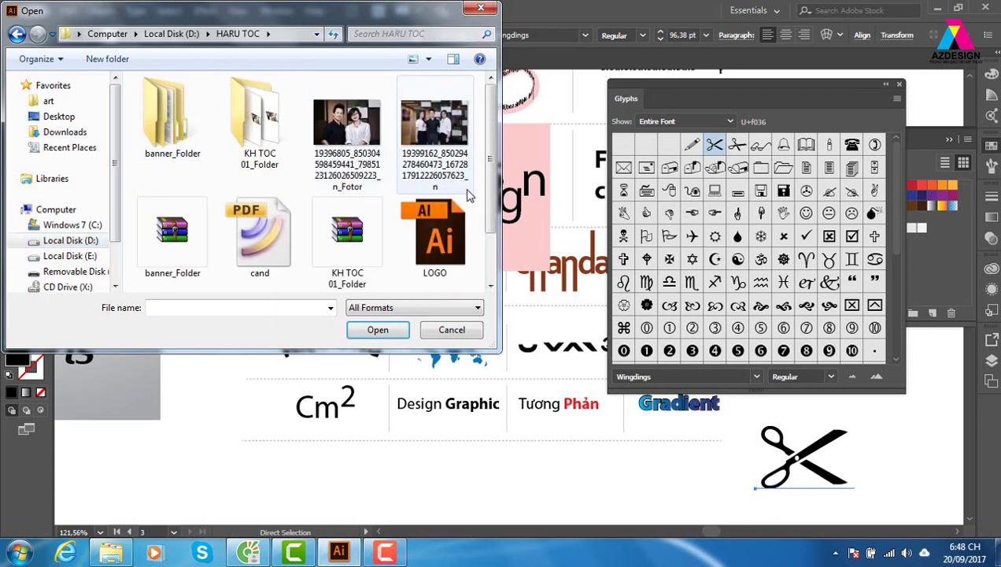
drag(488, 162, 487, 206)
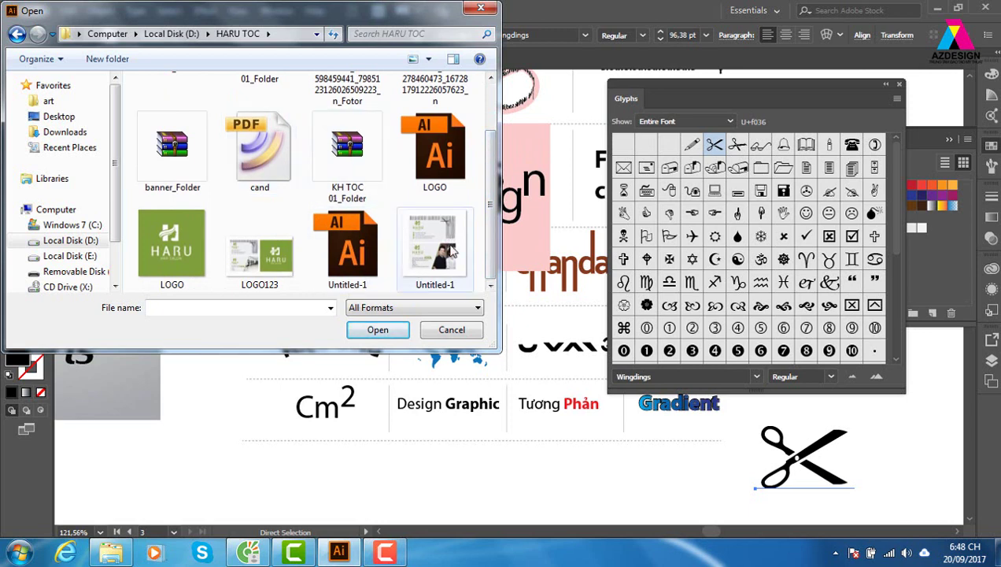
click(347, 247)
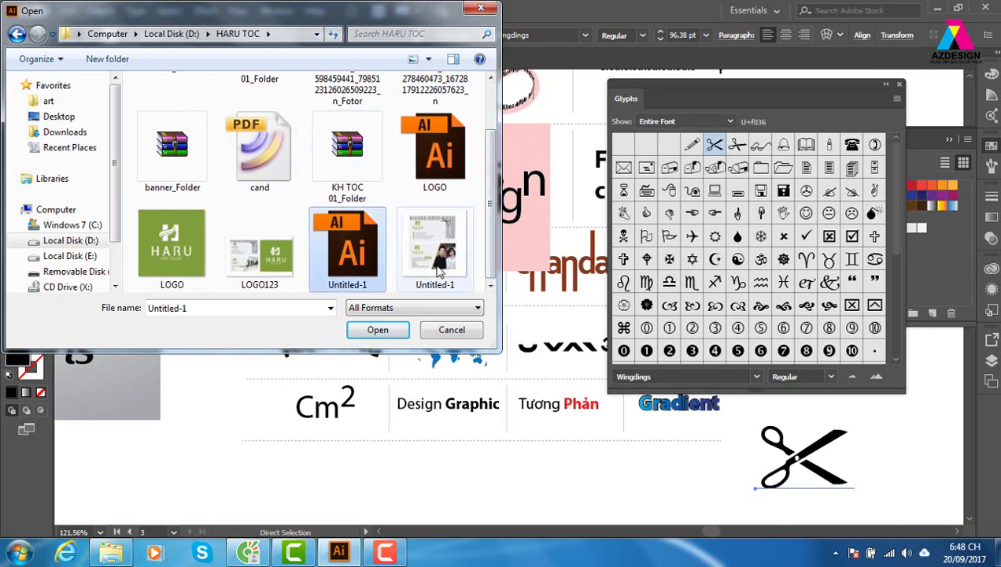
drag(489, 210, 487, 156)
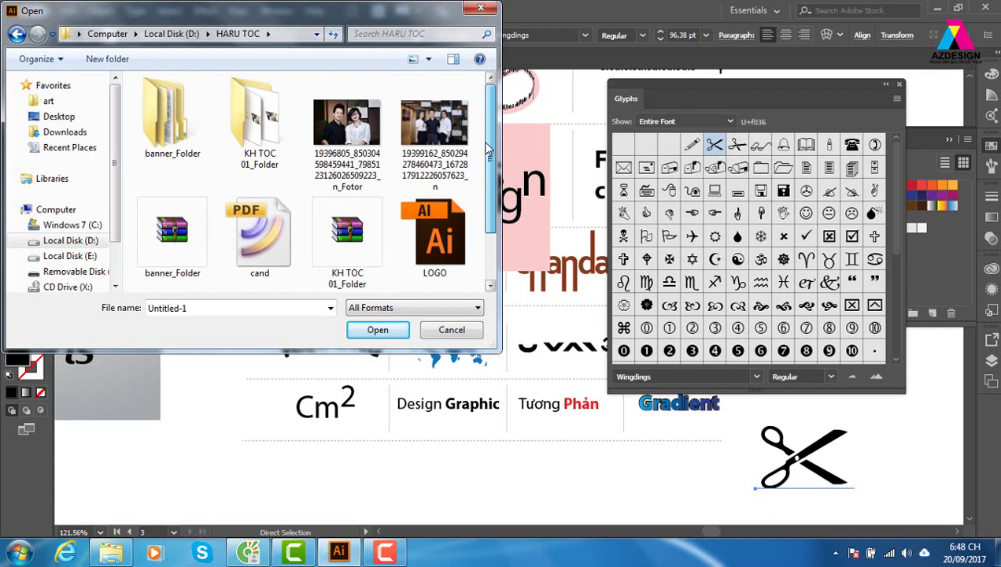
- Browse the KH TOC 01_Folder, return to HARU TOC and open Untitled-1.ai
double_click(263, 124)
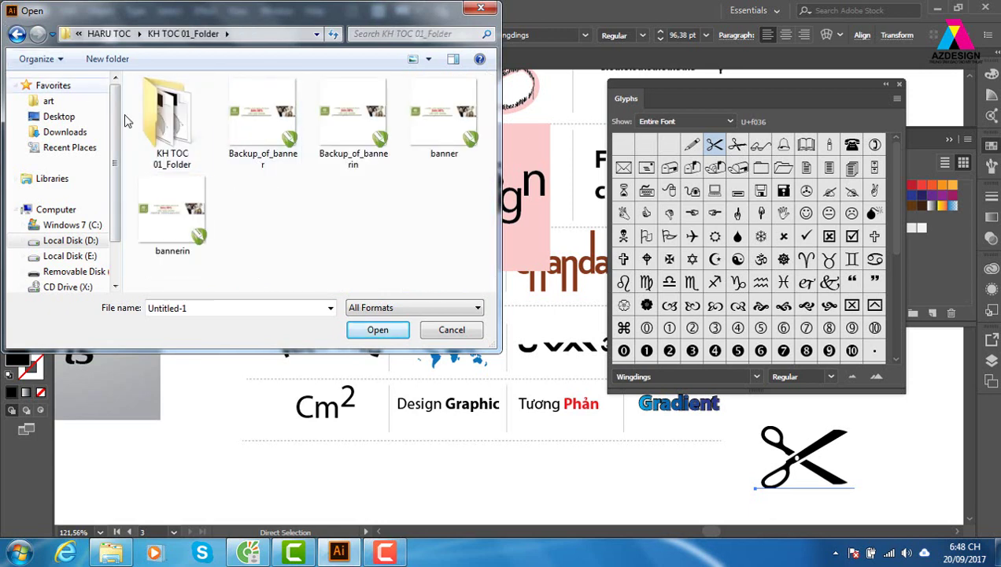
double_click(169, 118)
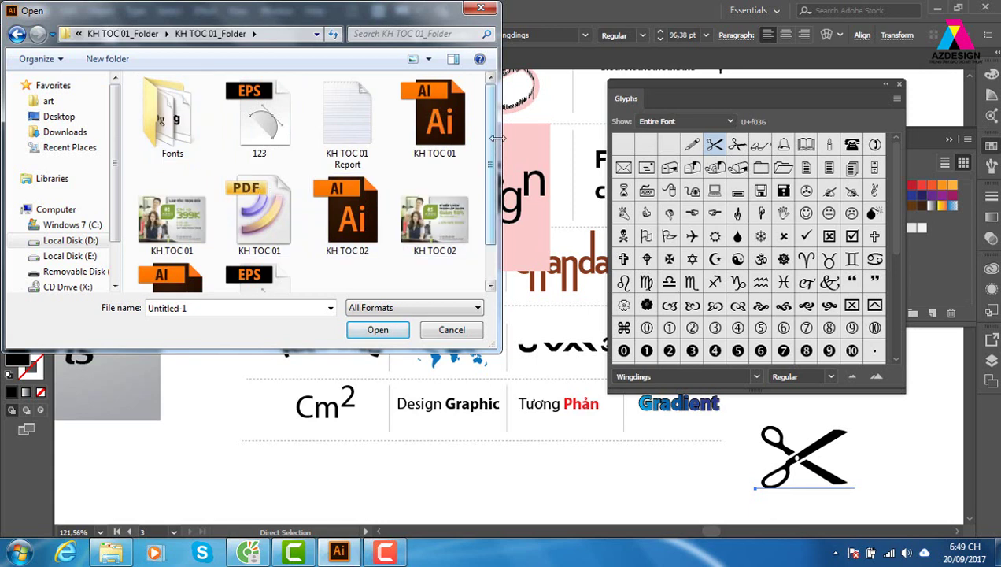
scroll(497, 147, down, 2)
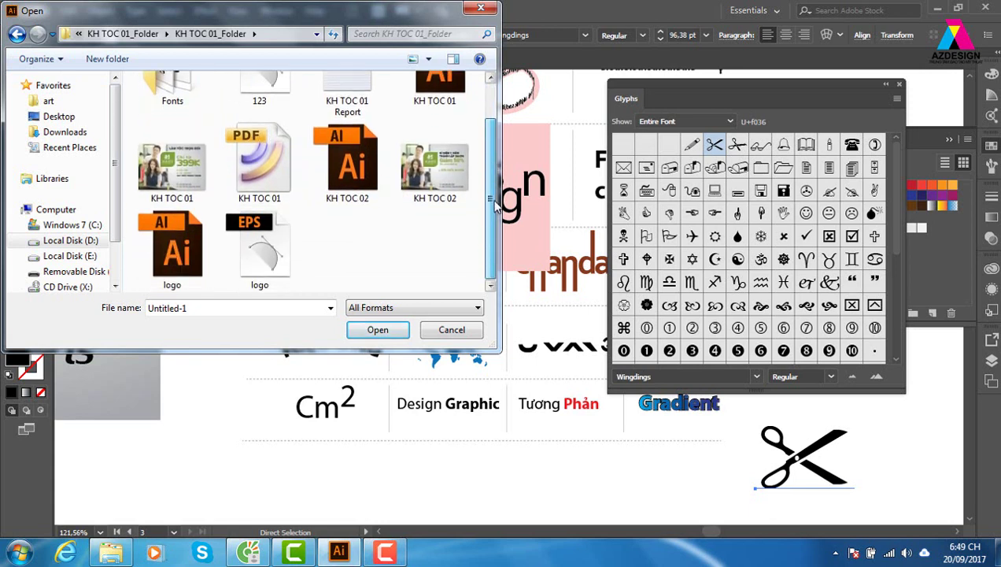
click(15, 34)
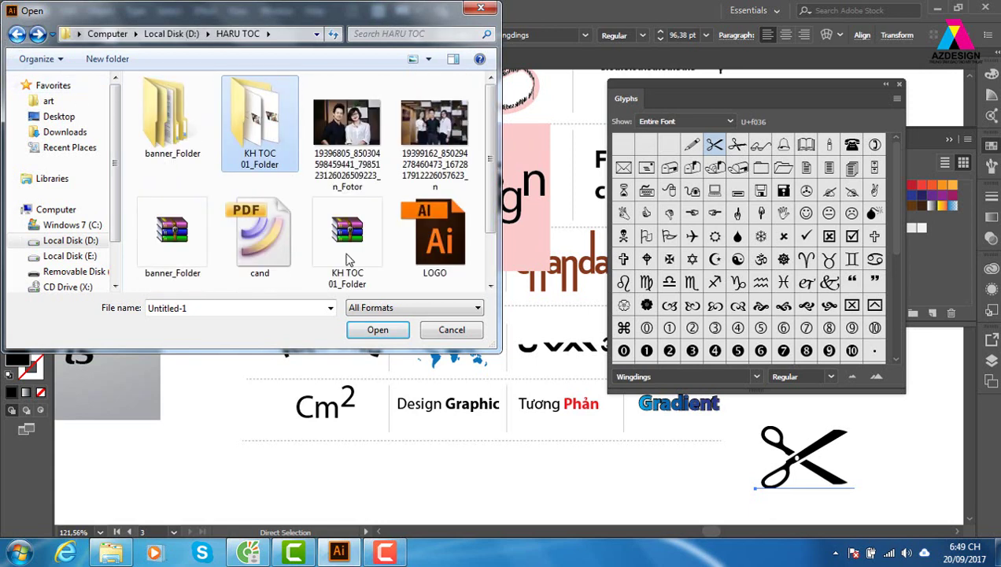
scroll(346, 196, down, 2)
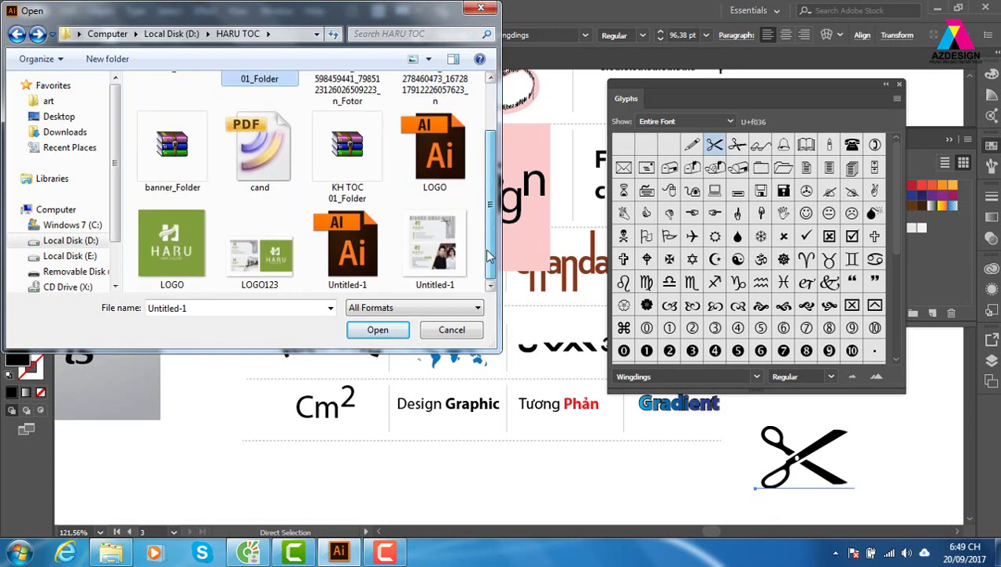
click(347, 248)
click(378, 330)
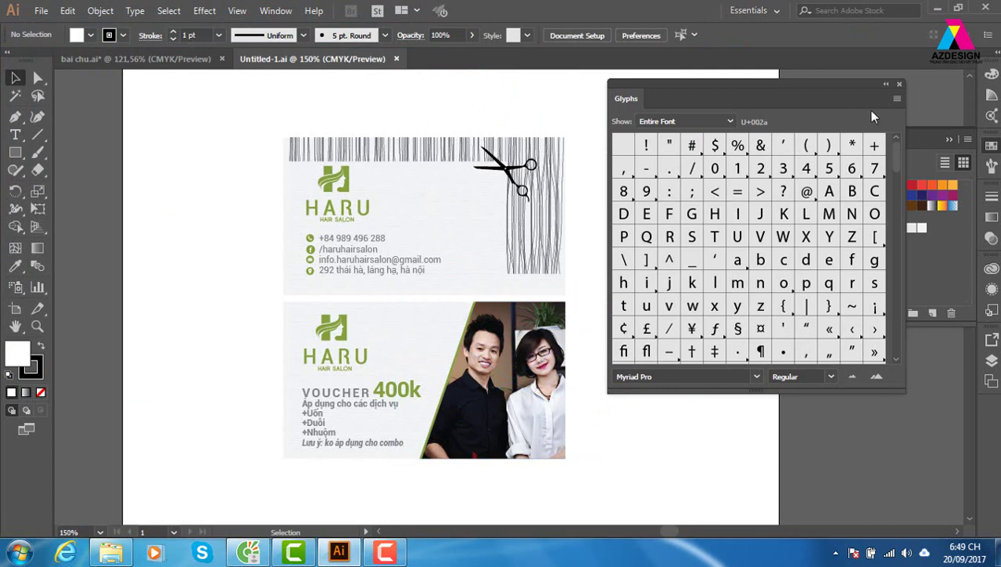
- Close the Glyphs panel and zoom on the top business card at 200%
click(899, 84)
key(z)
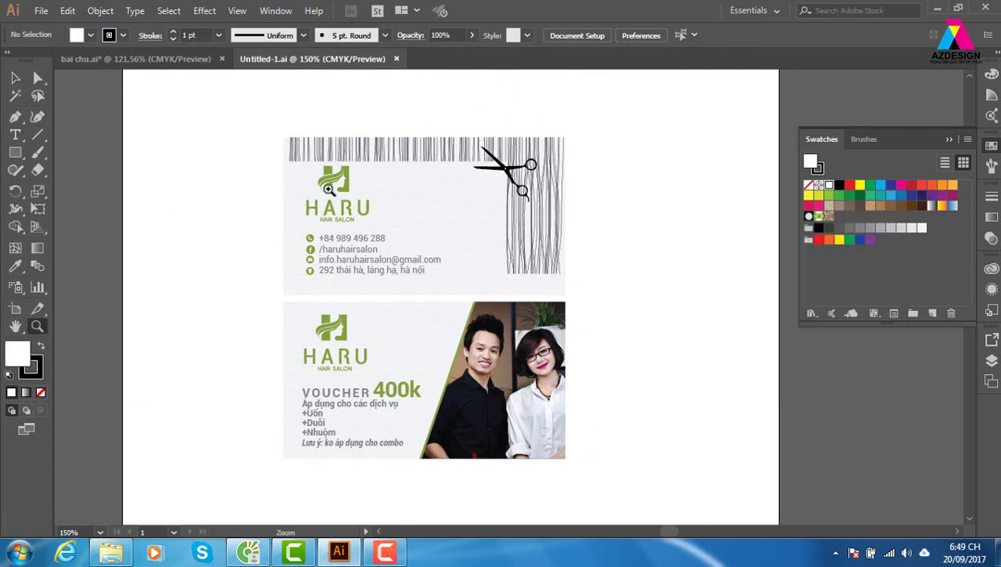
drag(278, 109, 645, 294)
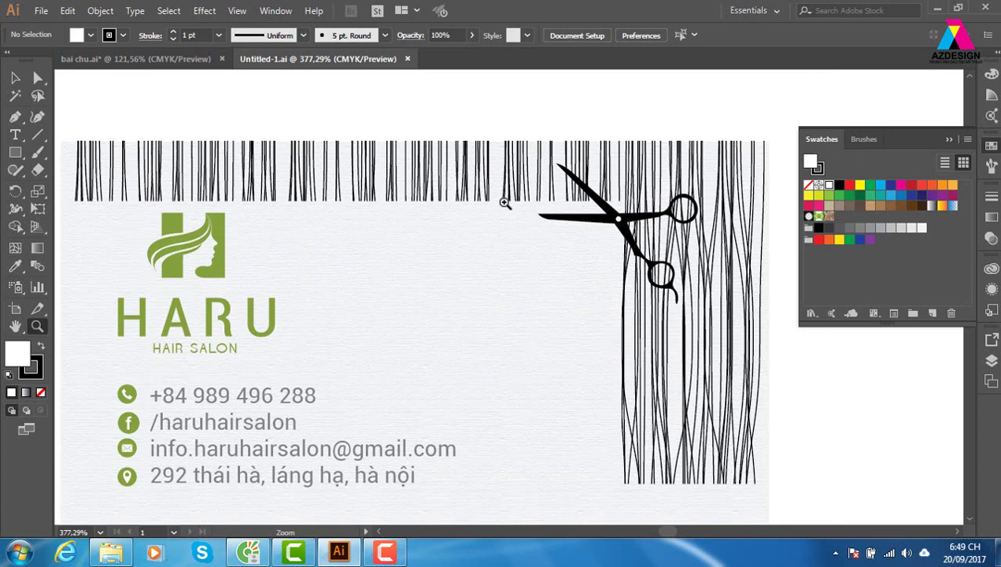
key(ctrl+minus)
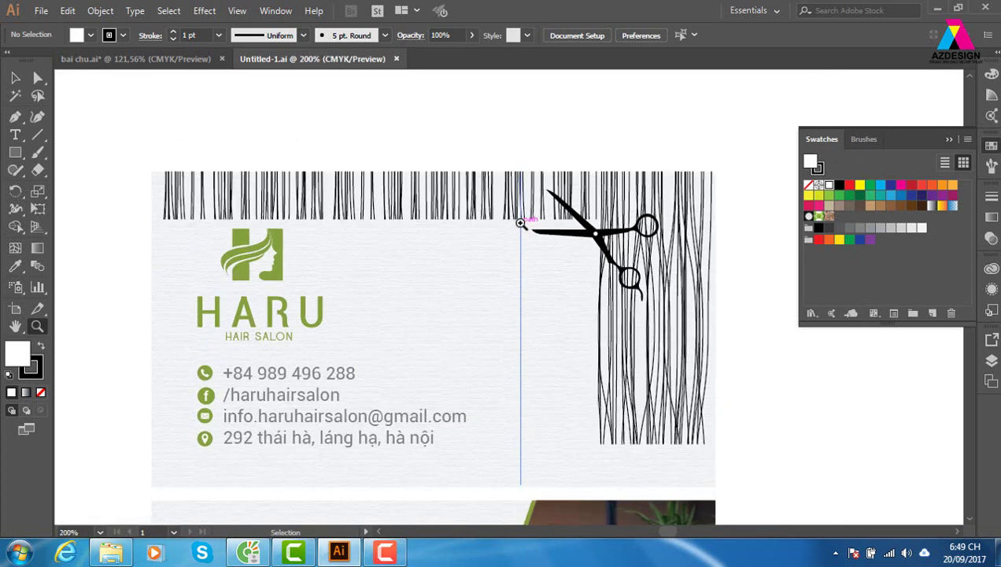
key(ctrl+minus)
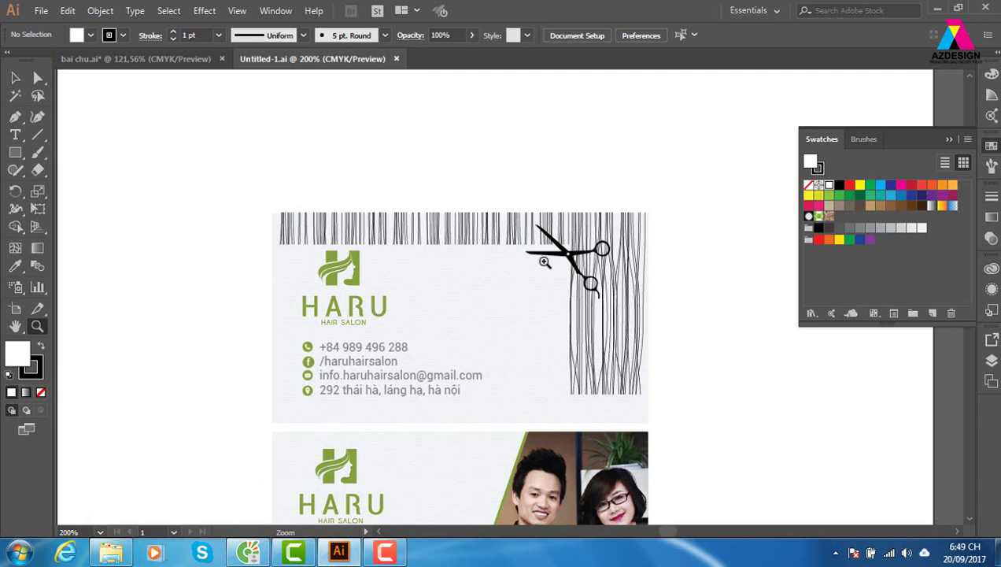
- Select the vertical hair-line group on the card, then deselect it
click(14, 79)
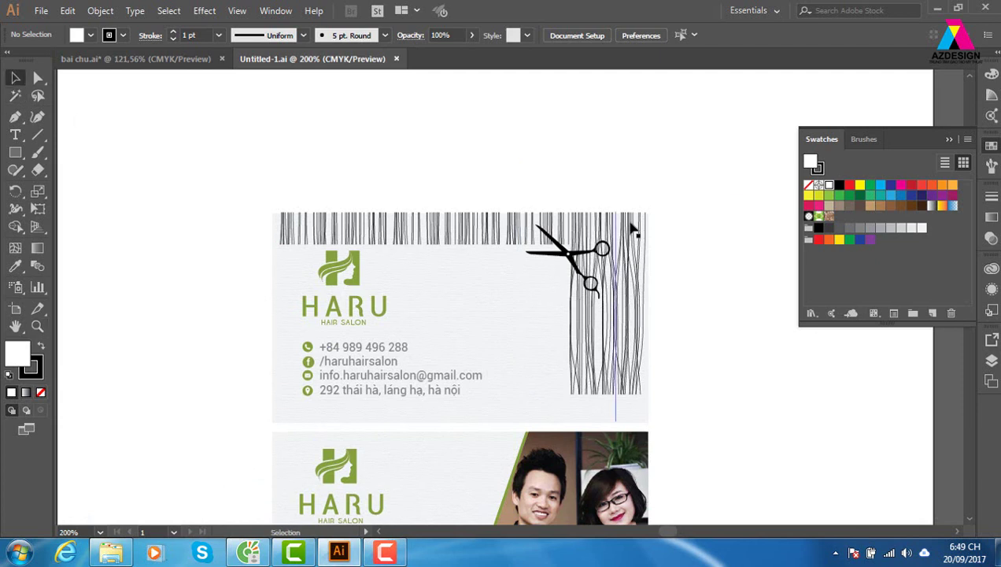
click(591, 230)
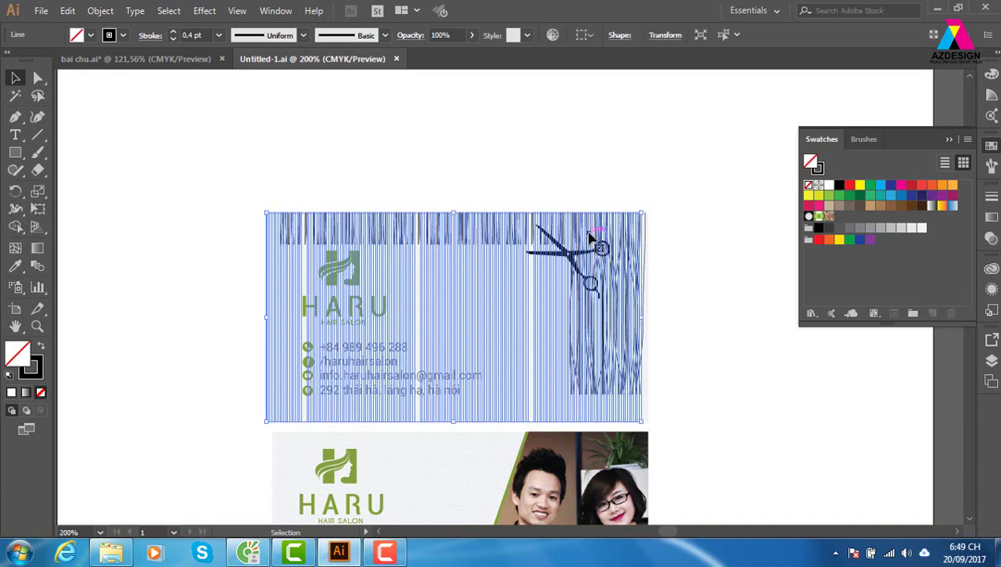
click(704, 215)
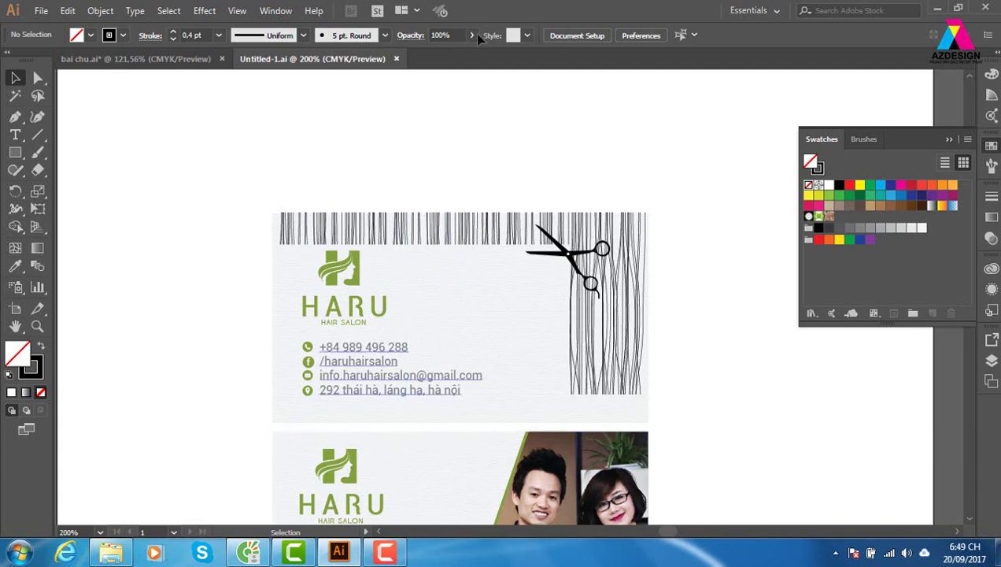
- Close the Untitled-1 document and select the blue world map sample in bai chu
click(396, 59)
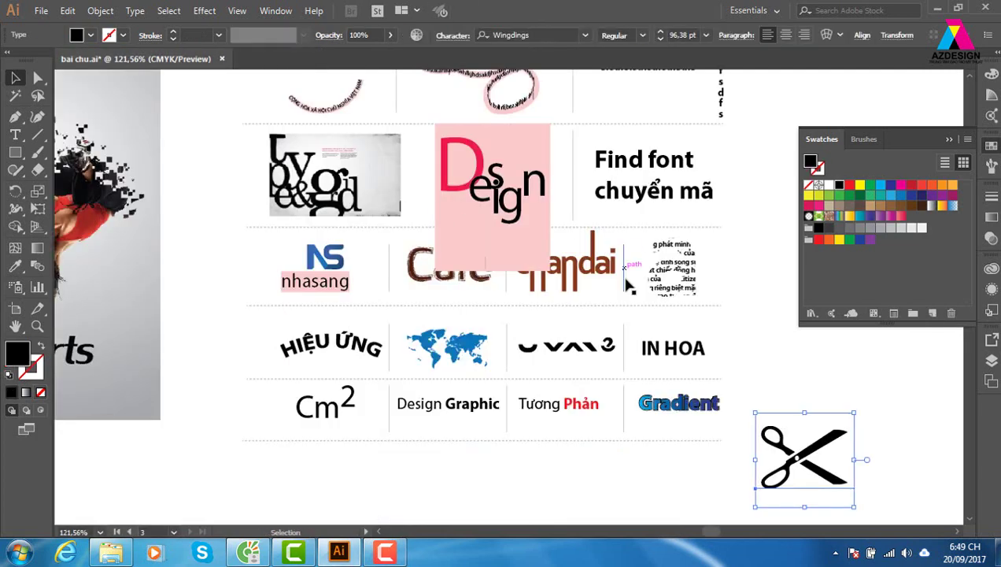
click(811, 356)
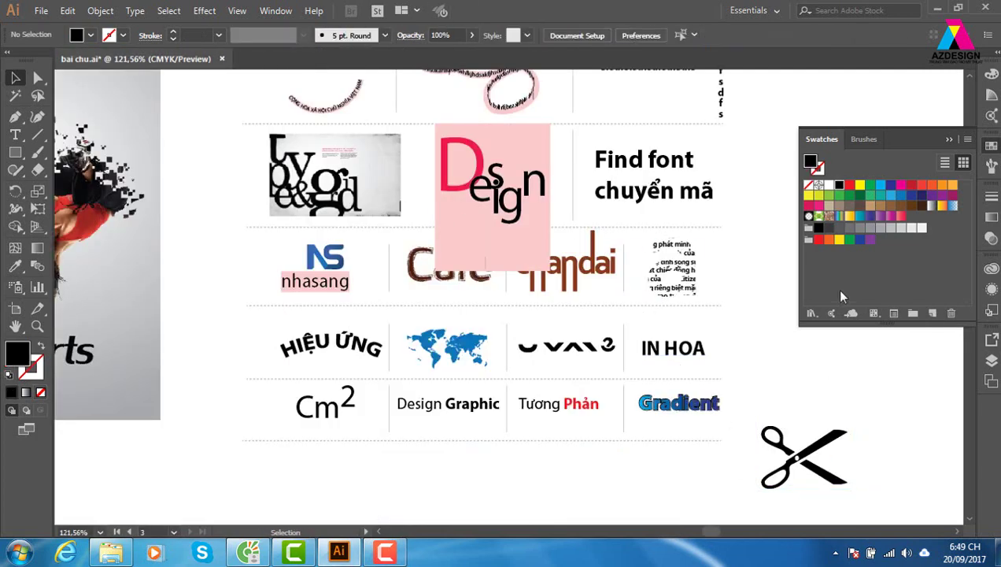
click(456, 364)
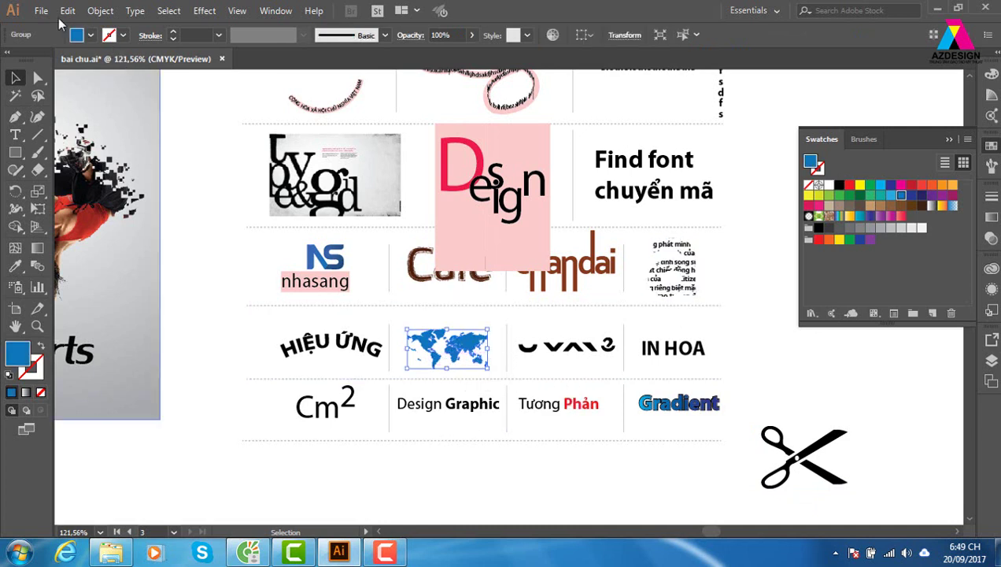
- In the Glyphs panel, browse Wingdings 2 and Wingdings 3, then settle on Webdings
click(132, 10)
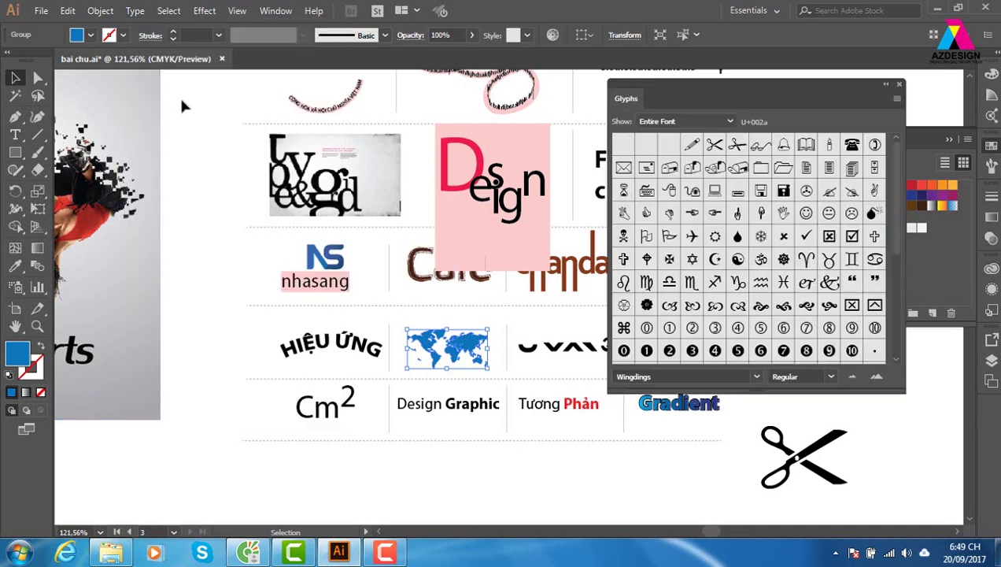
click(161, 99)
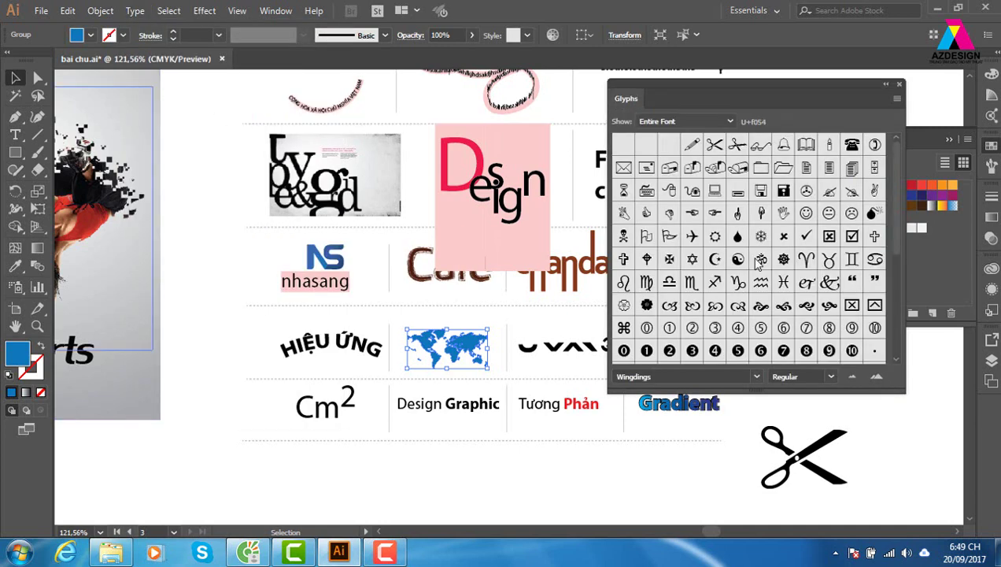
click(755, 376)
click(665, 232)
click(755, 376)
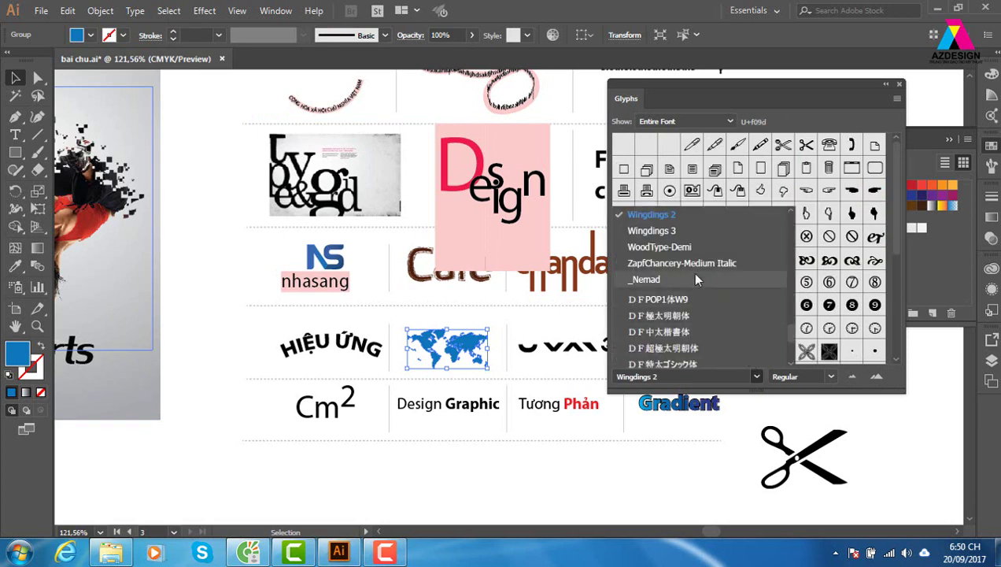
click(690, 234)
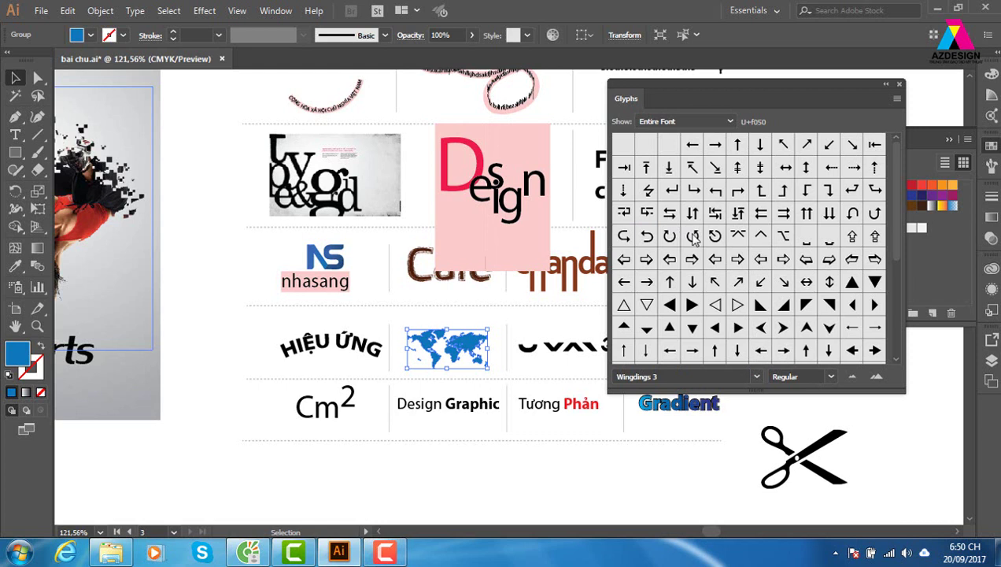
click(754, 375)
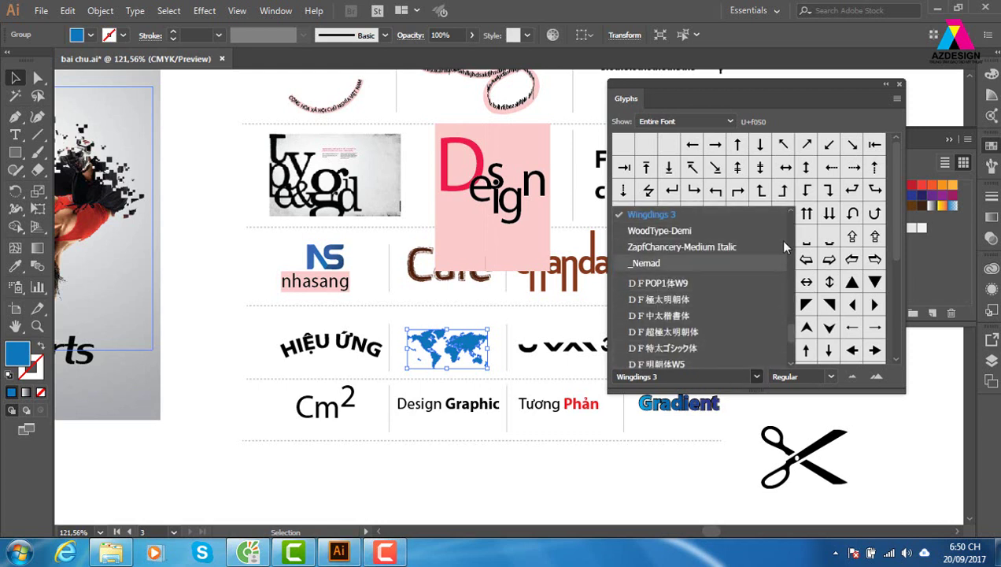
click(791, 213)
click(791, 213)
click(790, 213)
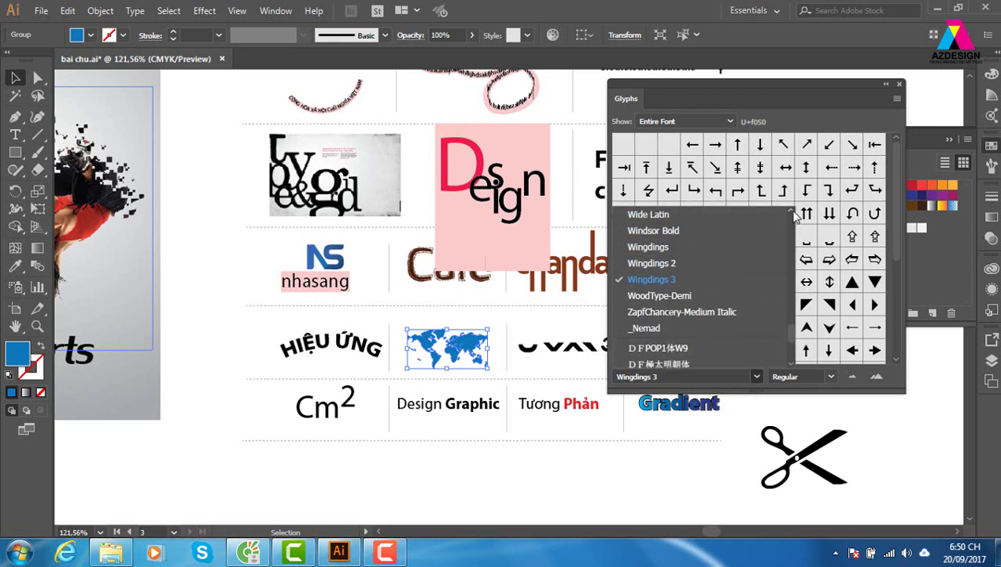
click(791, 214)
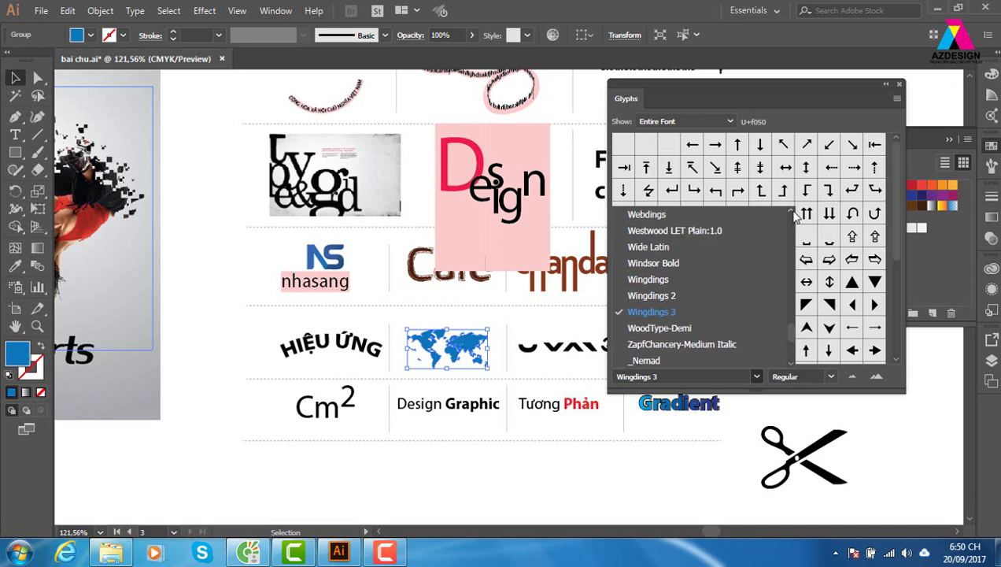
click(669, 215)
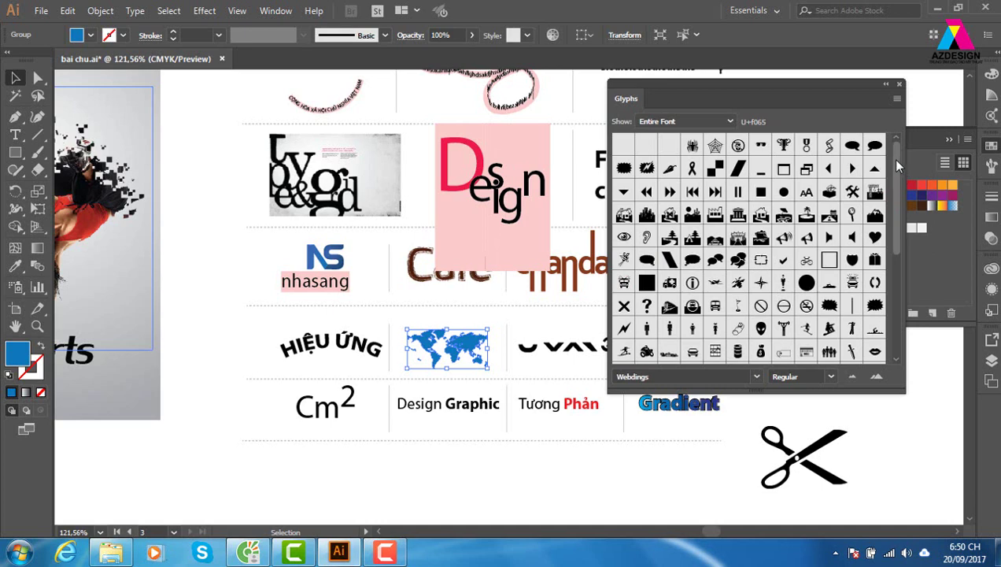
- Insert the Webdings world-map glyph as text left of the grid and scale it up large
drag(895, 160, 893, 287)
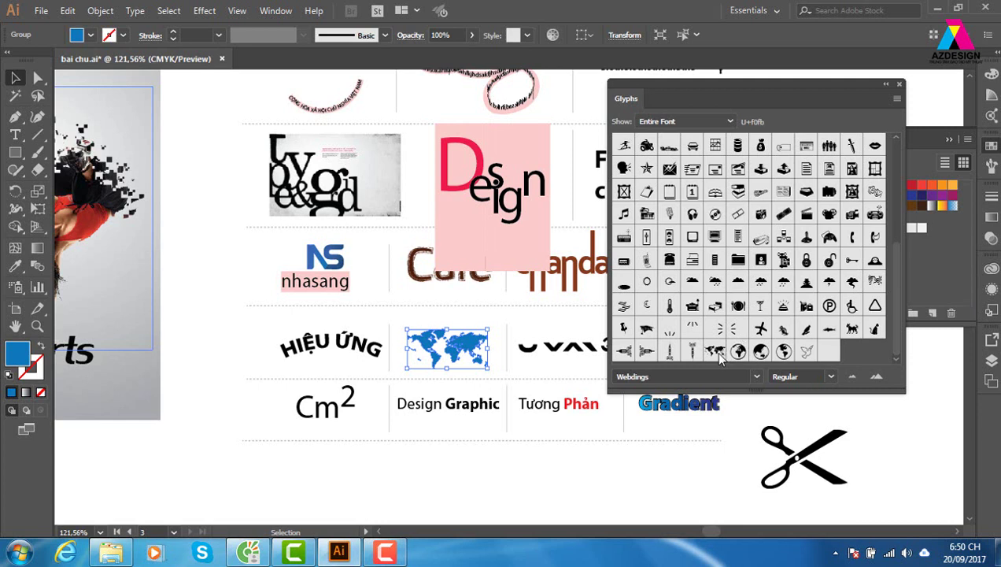
click(15, 134)
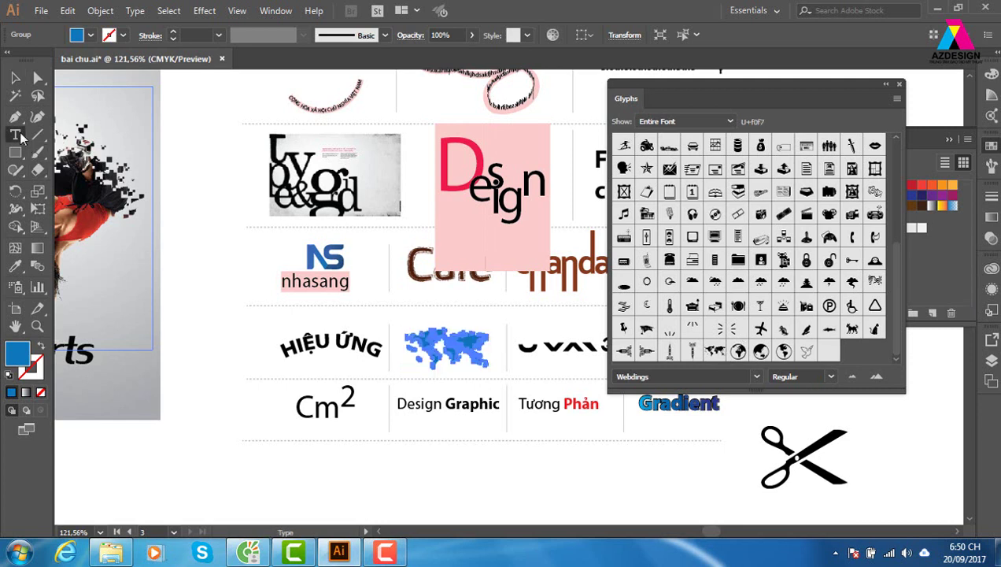
click(199, 307)
double_click(715, 350)
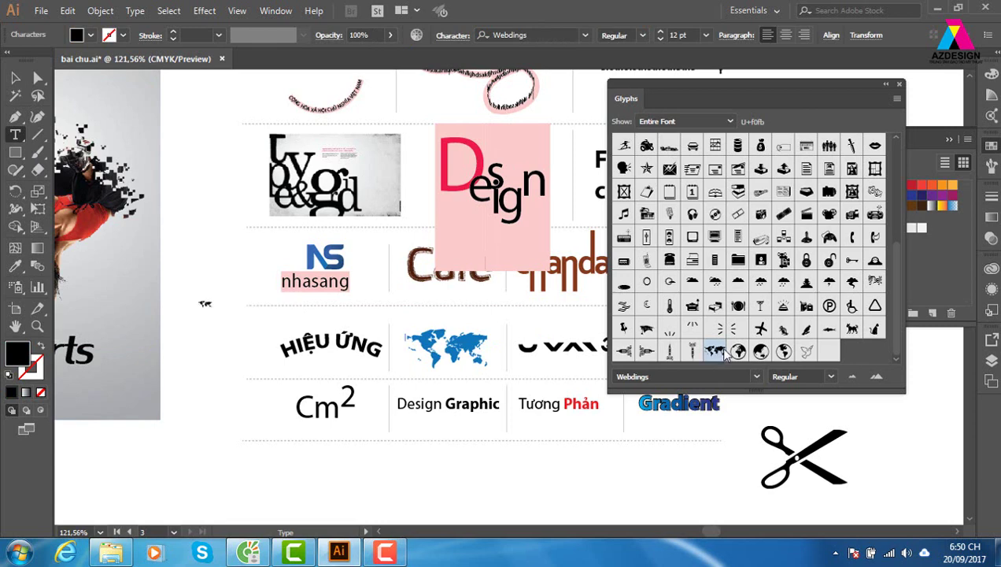
click(17, 75)
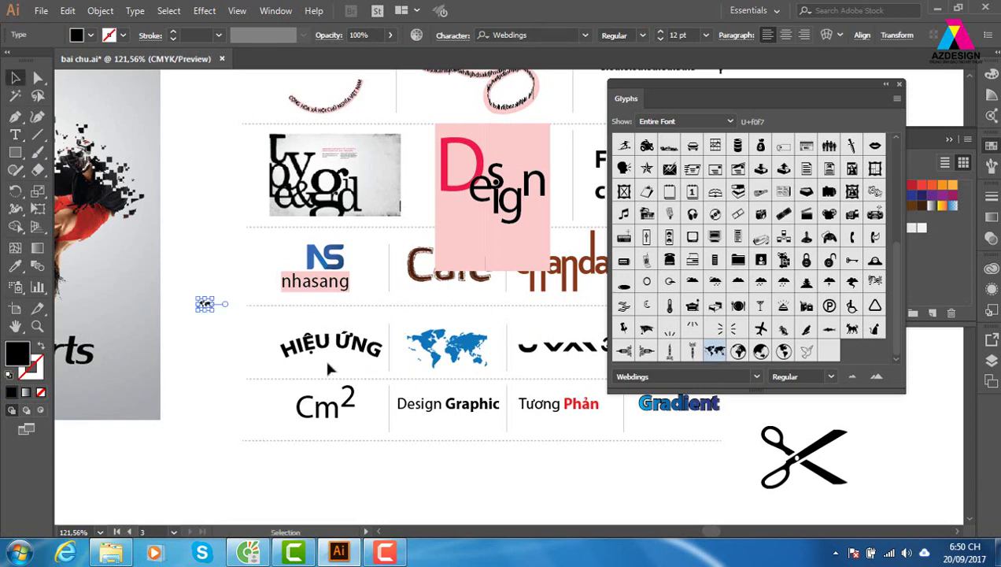
drag(214, 312, 447, 504)
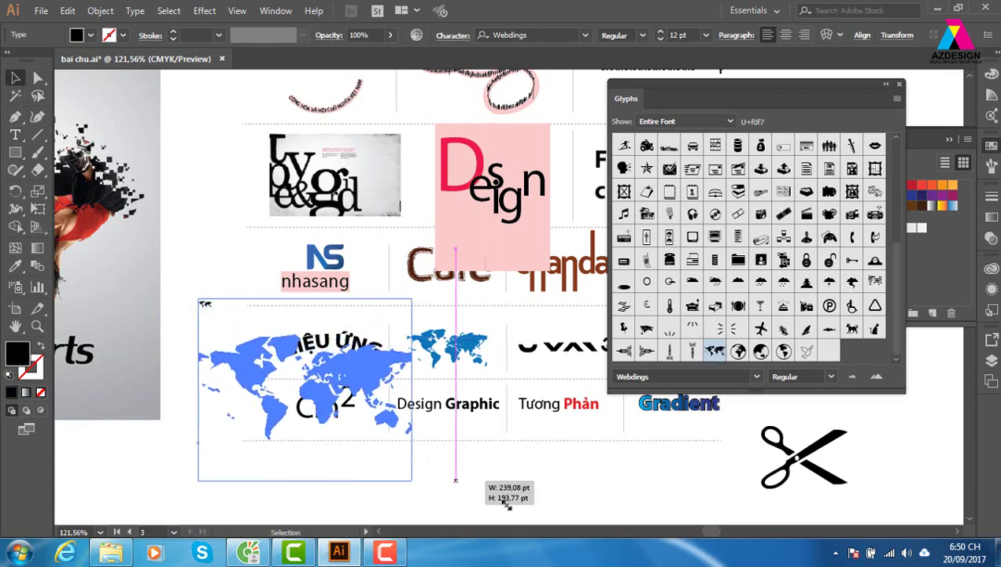
drag(393, 405, 641, 494)
scroll(629, 472, down, 1)
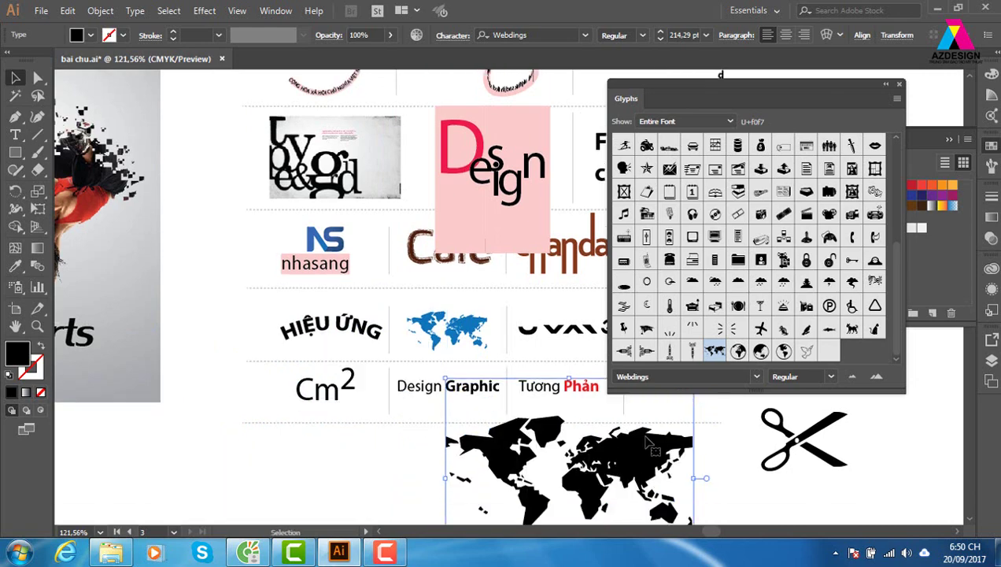
scroll(566, 413, down, 1)
- Convert the world-map glyph to outlines and nudge it slightly right and down beside the scissors
key(ctrl)
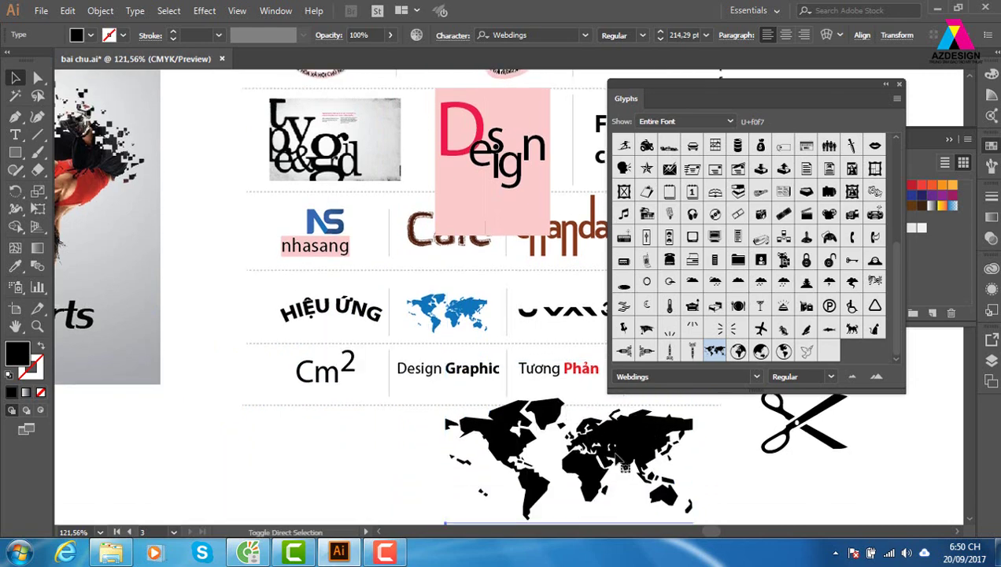
key(ctrl+shift+p)
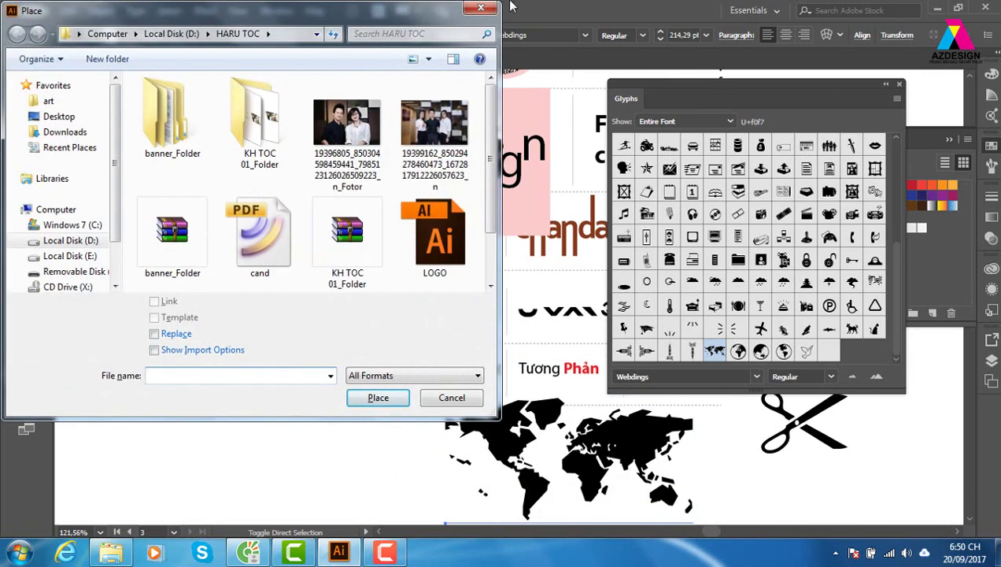
click(476, 9)
key(ctrl+shift+o)
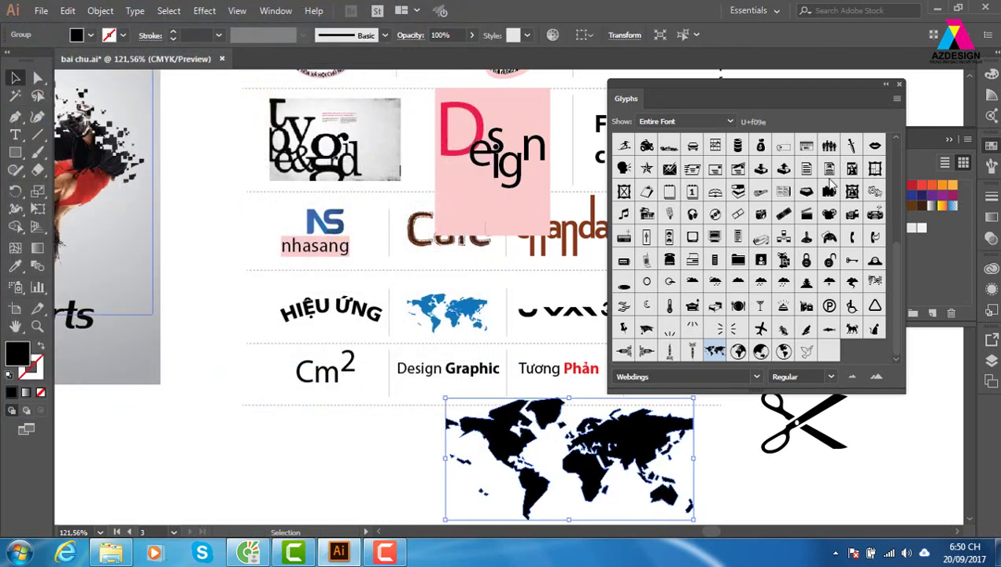
click(901, 87)
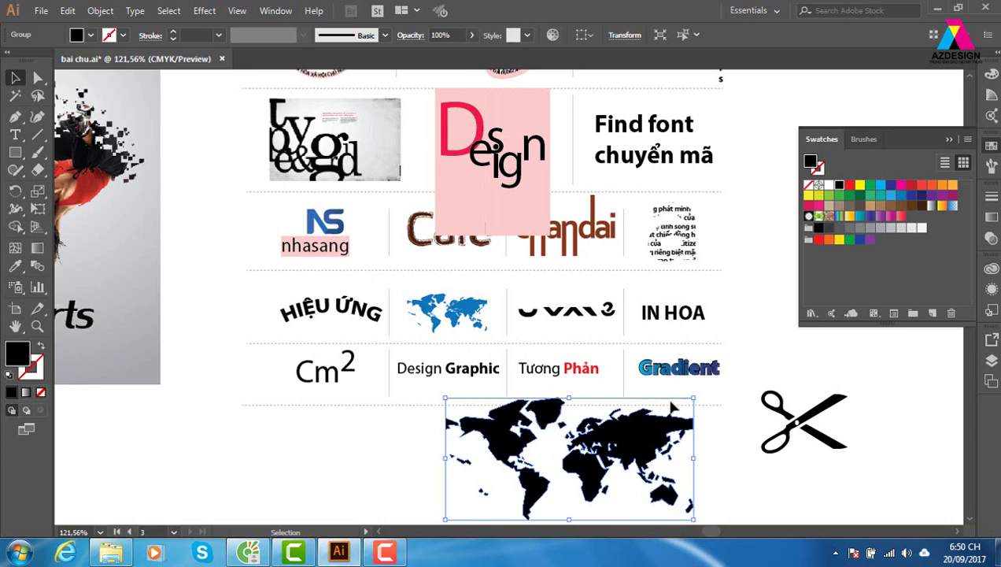
drag(670, 421, 724, 437)
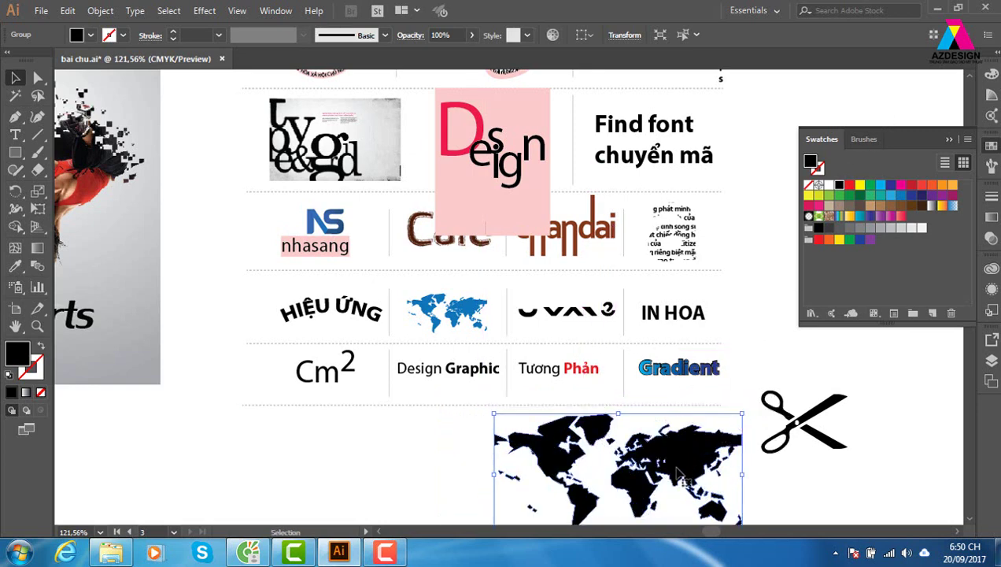
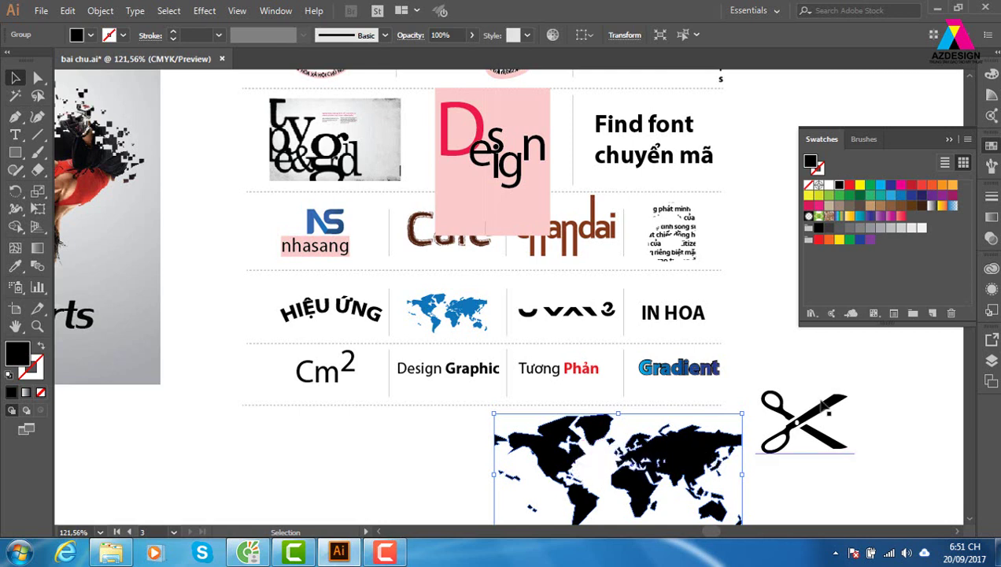
- Give the Design 'D' the Kuro Regular dingbat font, then select the Cafe lettering group
click(737, 176)
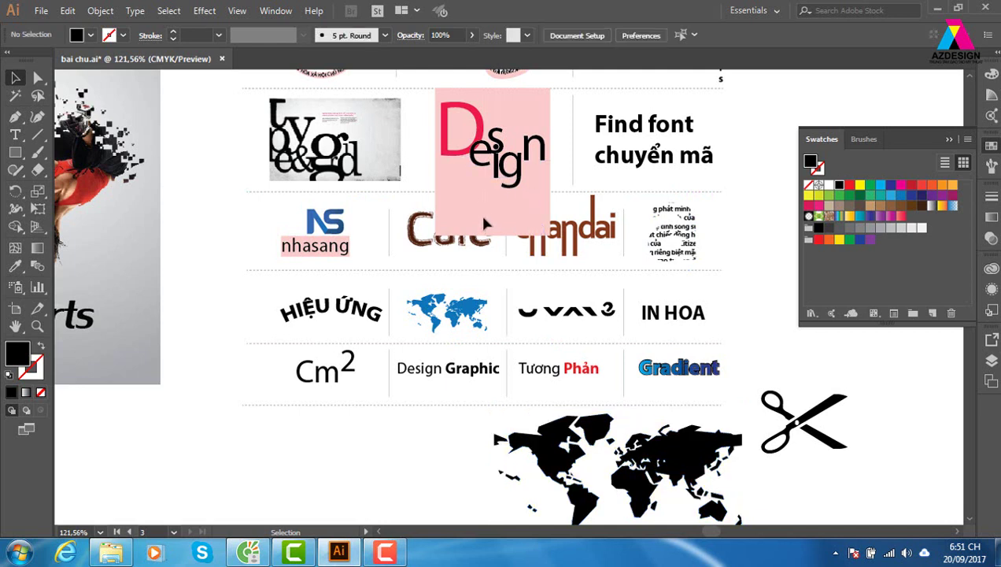
click(510, 180)
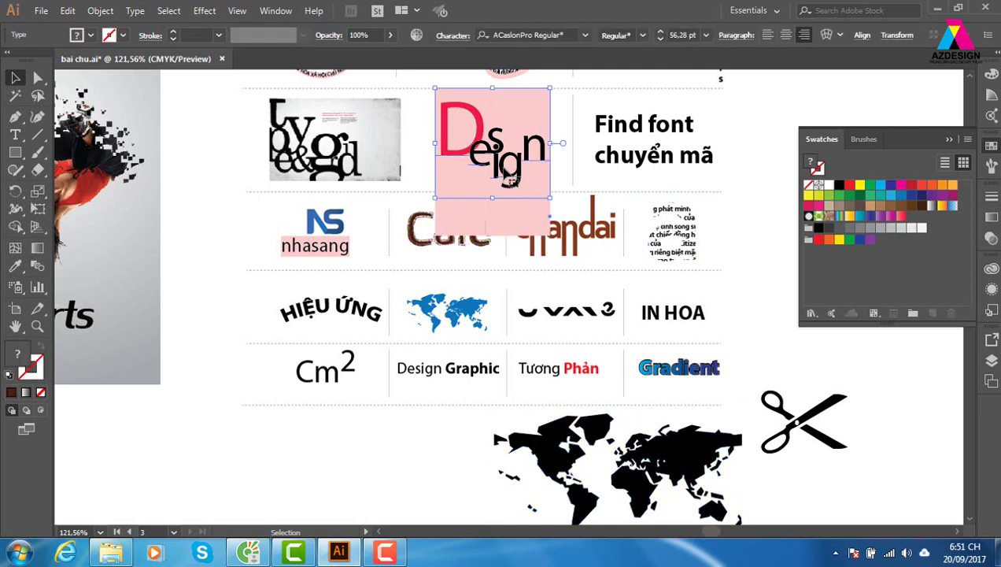
click(584, 38)
click(543, 61)
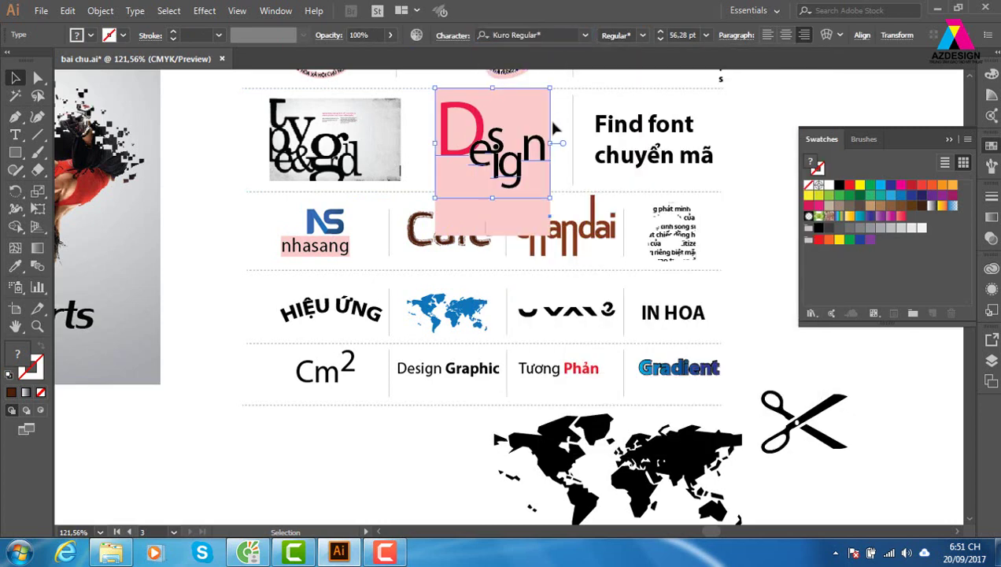
click(585, 35)
click(566, 260)
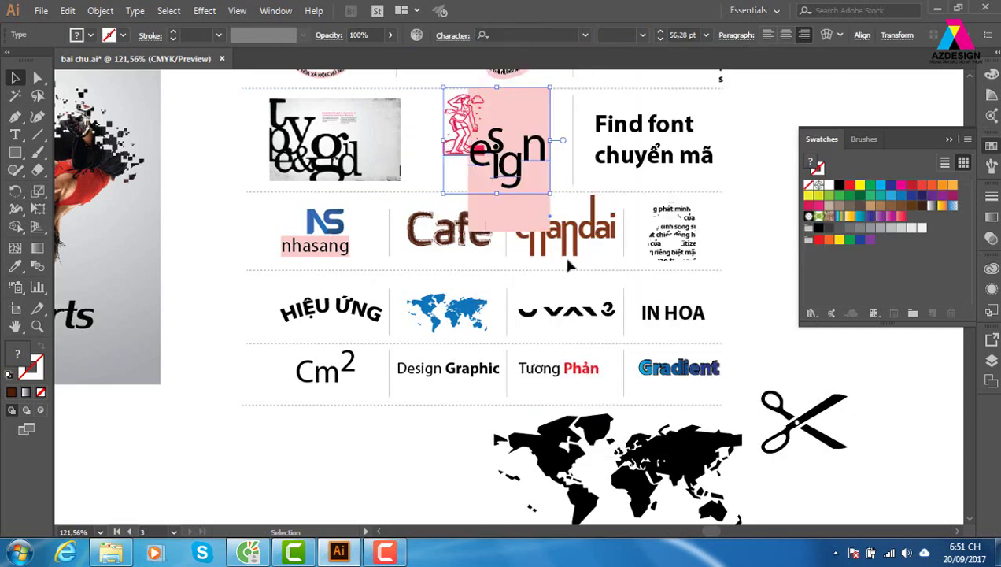
click(754, 135)
click(449, 230)
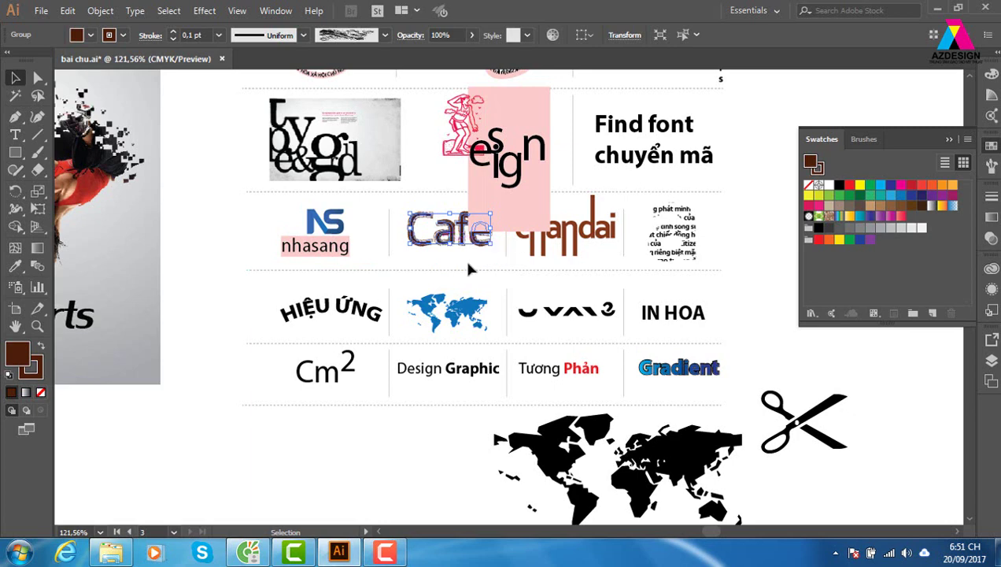
- Zoom in on the Cafe lettering, pan across the artwork, then zoom back out to 300%
key(z)
drag(469, 239, 543, 295)
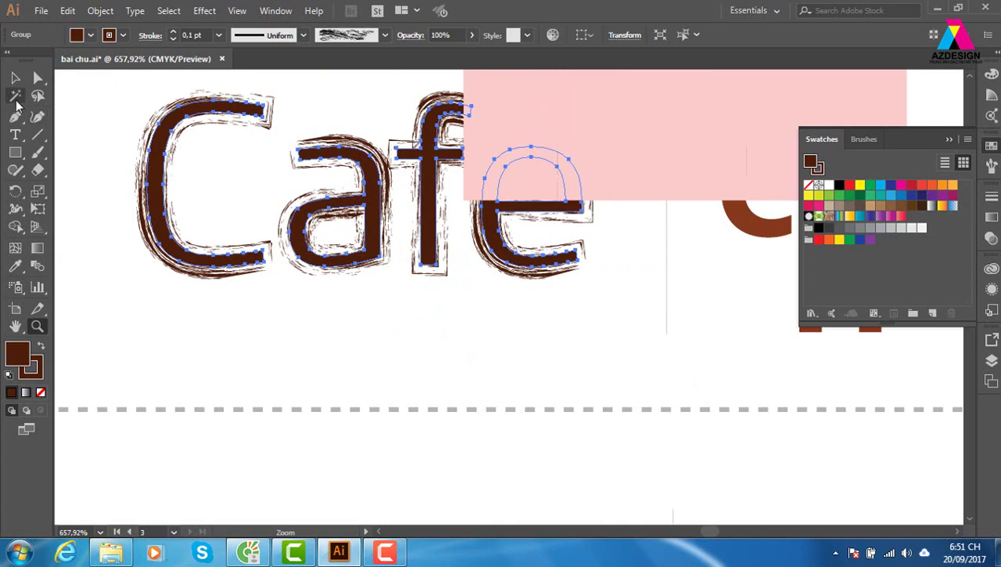
click(15, 77)
drag(230, 197, 510, 242)
drag(192, 244, 444, 253)
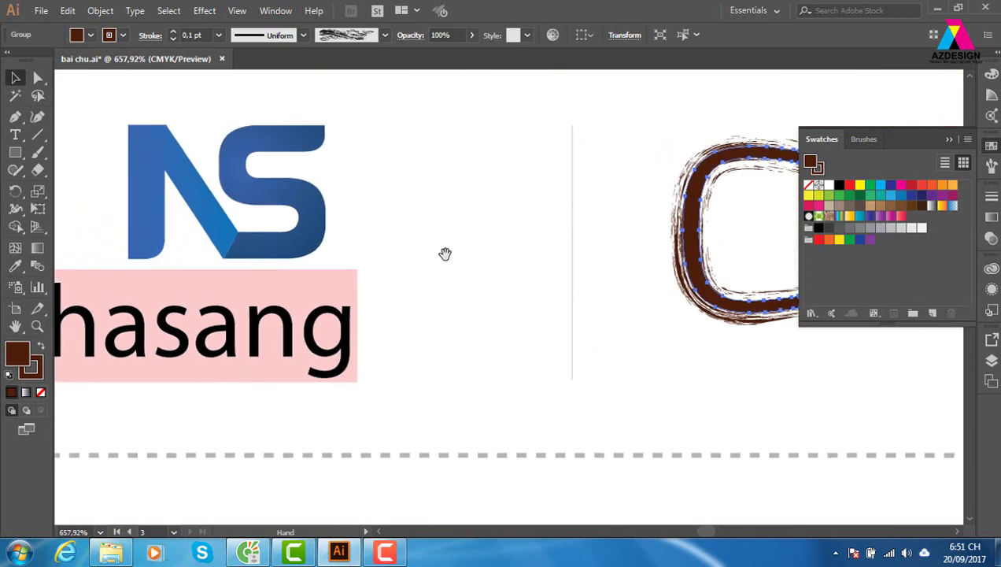
drag(351, 251, 485, 250)
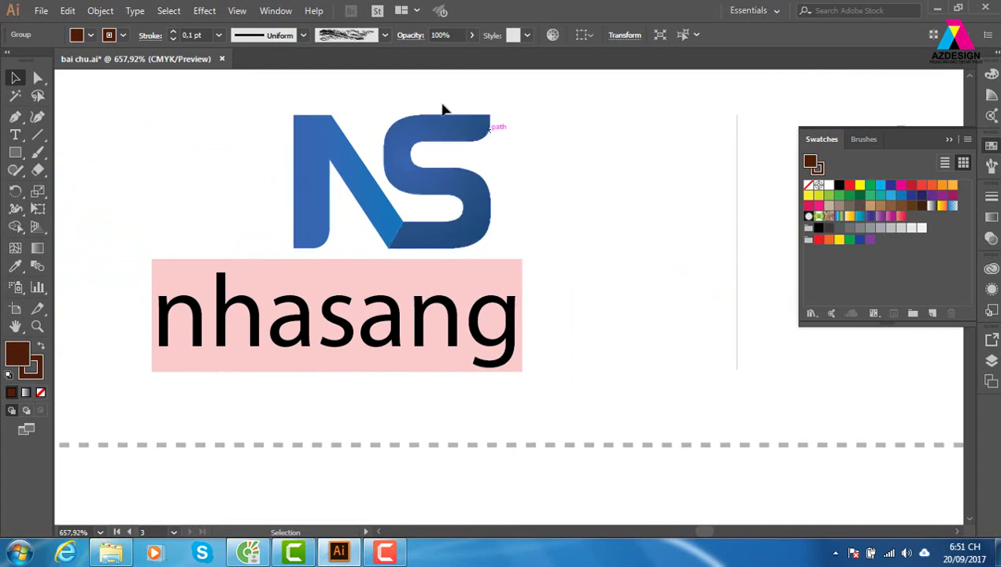
key(ctrl+minus)
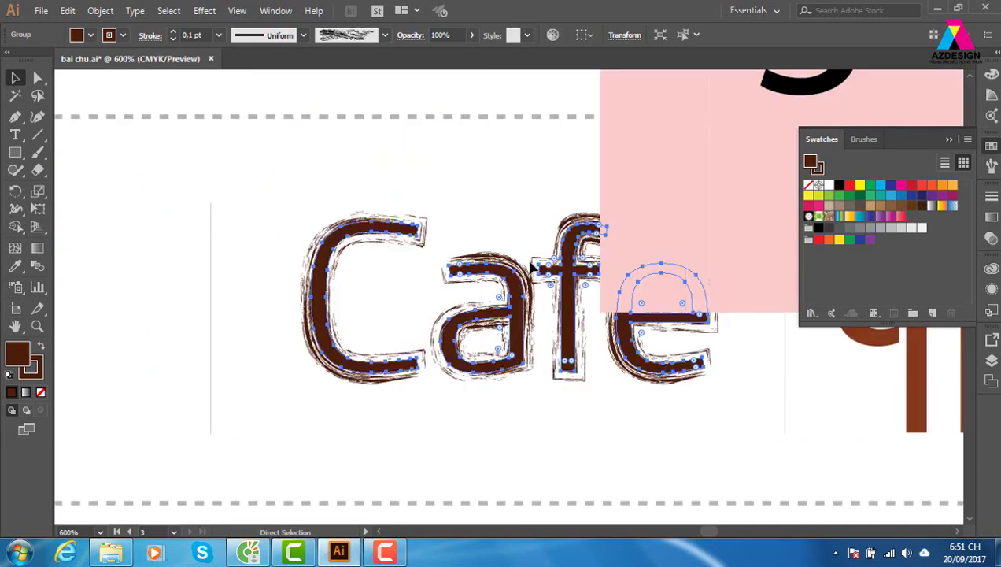
key(ctrl+minus)
drag(756, 373, 440, 329)
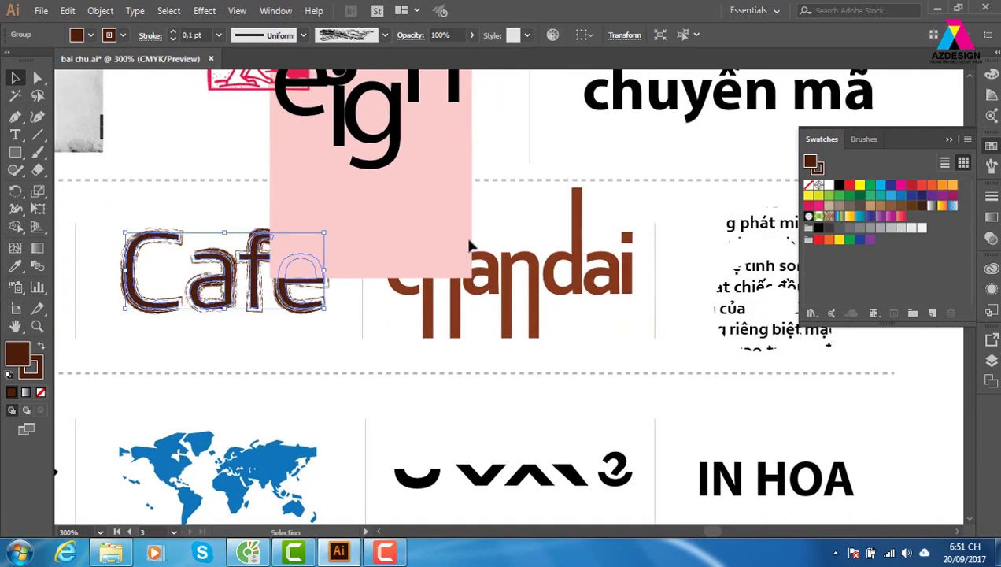
- Move the pink Design block off chandai, select chandai, and pan to empty canvas
drag(446, 193, 338, 177)
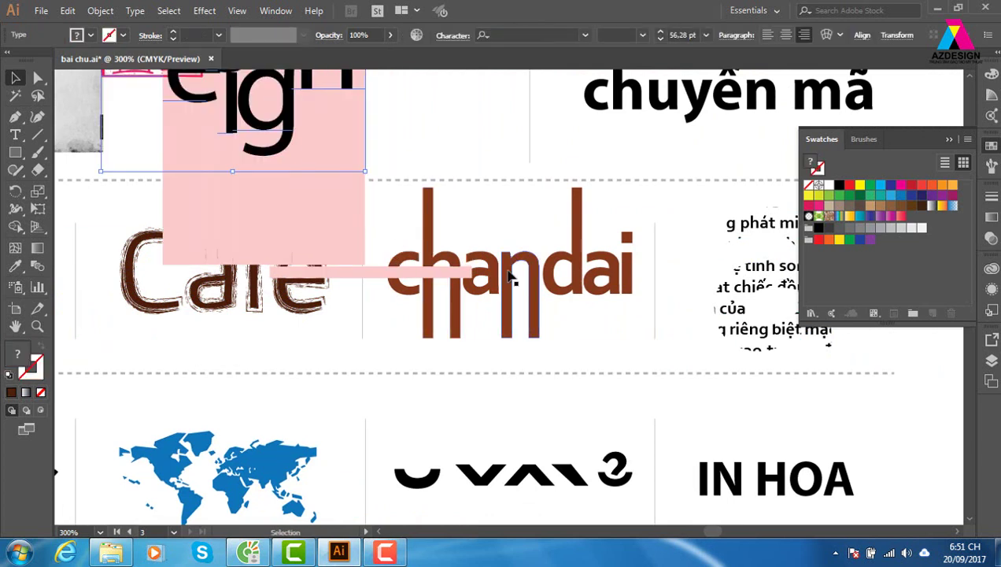
click(521, 297)
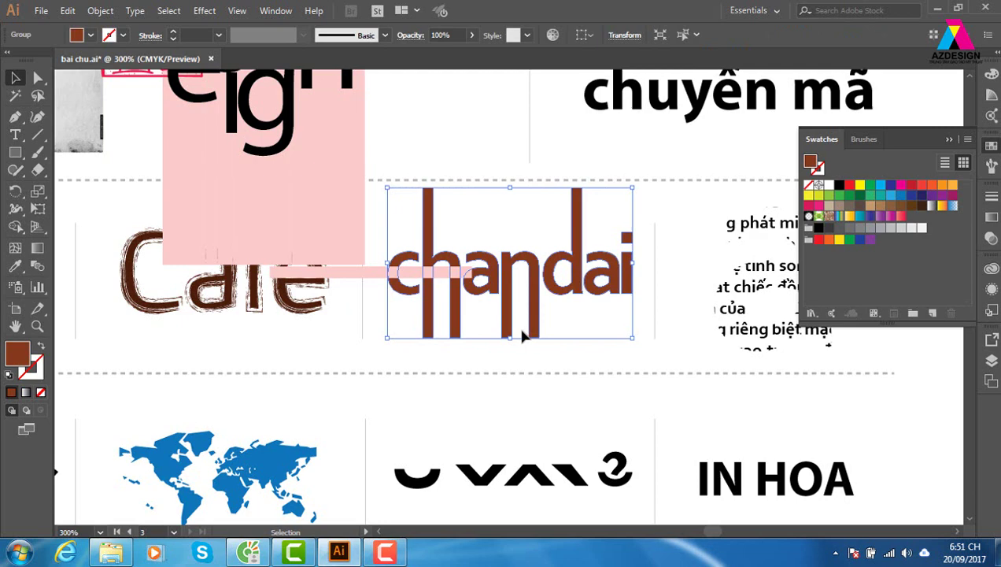
drag(742, 424, 96, 411)
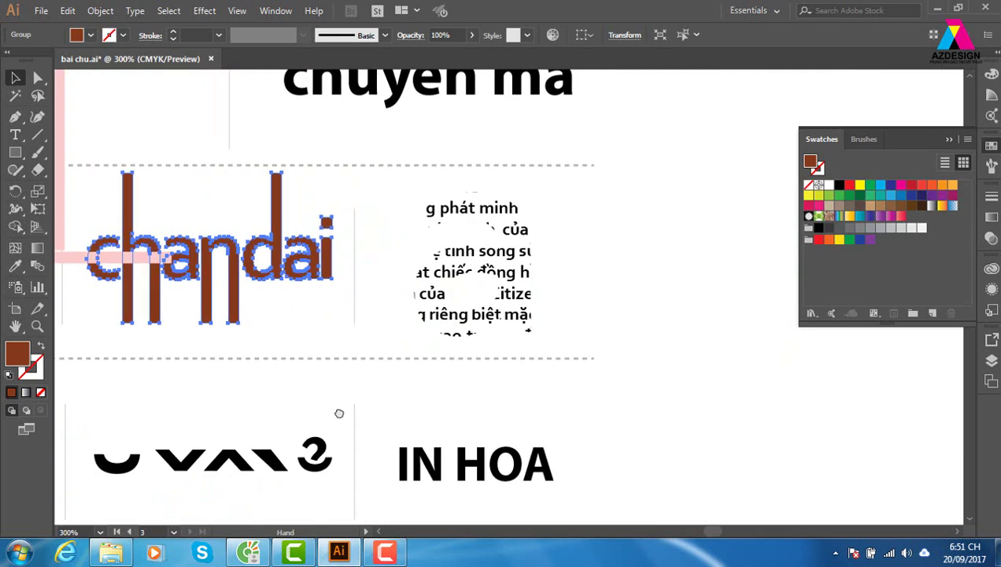
- Add a new 'chan dai' text line in empty canvas, set in Roboto Condensed
click(15, 133)
click(384, 187)
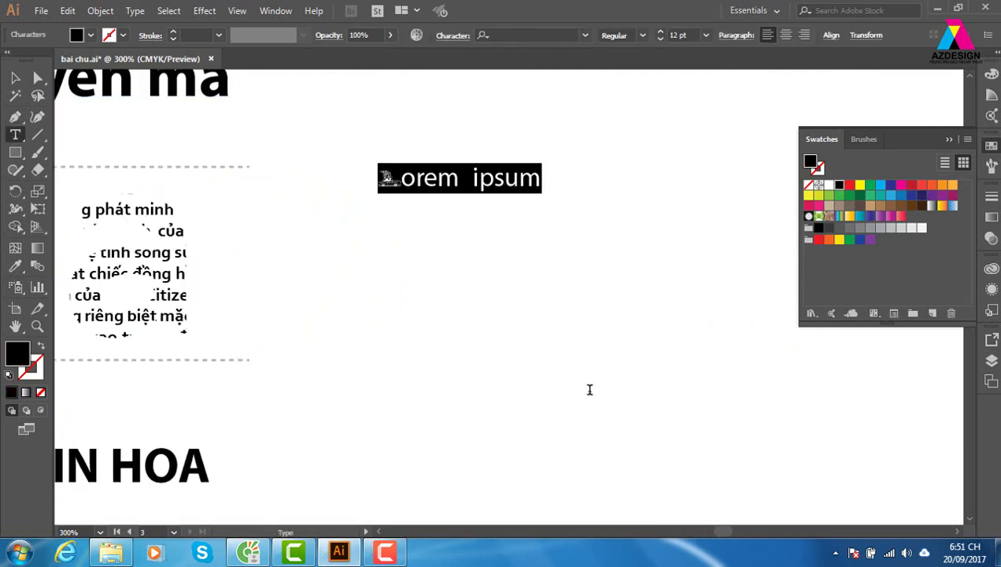
text(h)
key(BackSpace)
key(BackSpace)
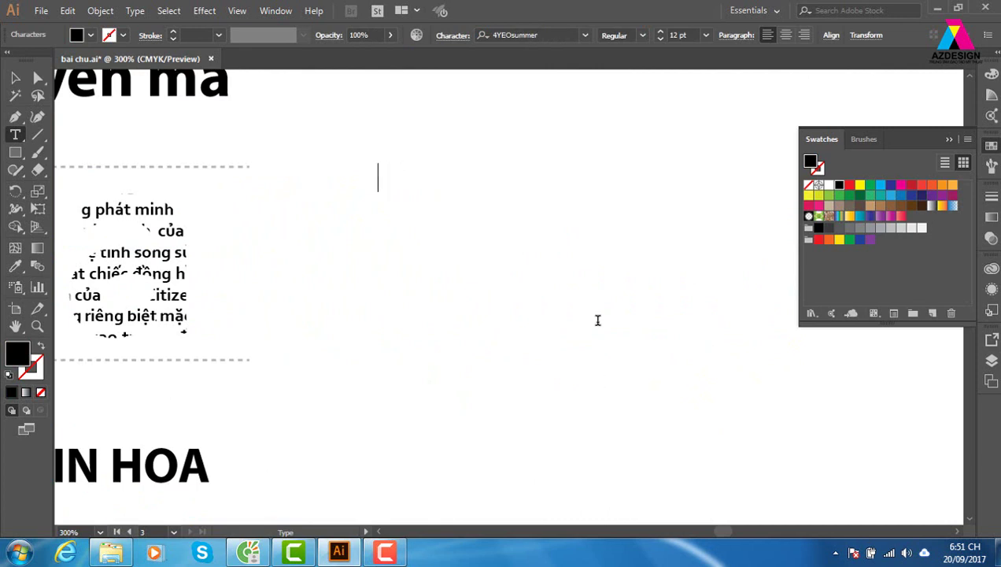
click(541, 41)
text(ro)
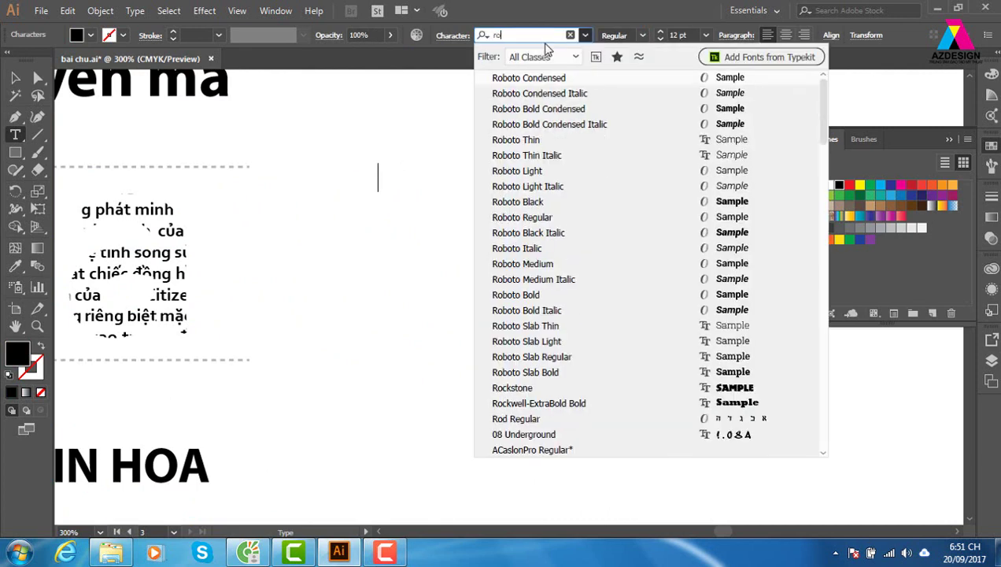
key(Return)
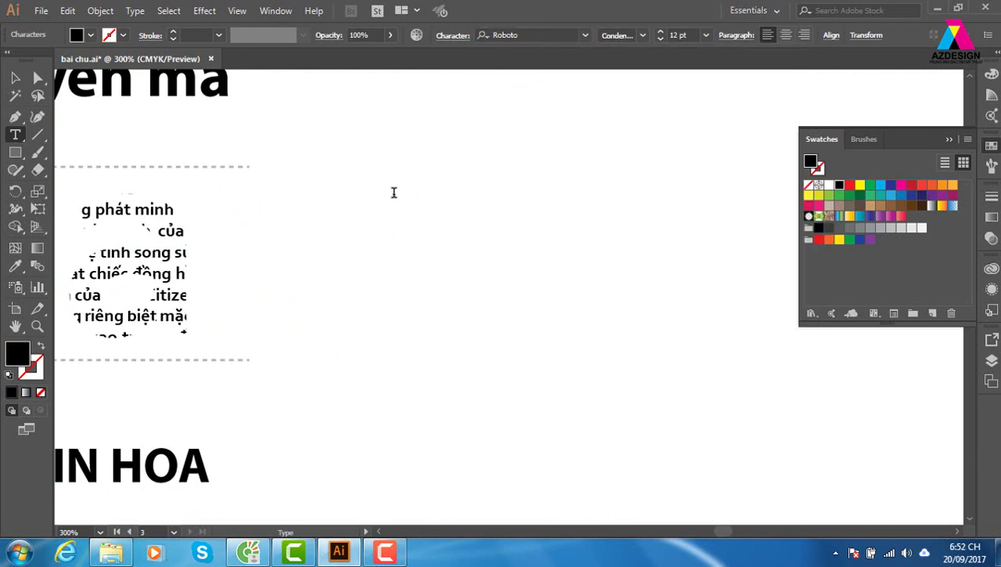
text(chan)
text( d)
text(ai)
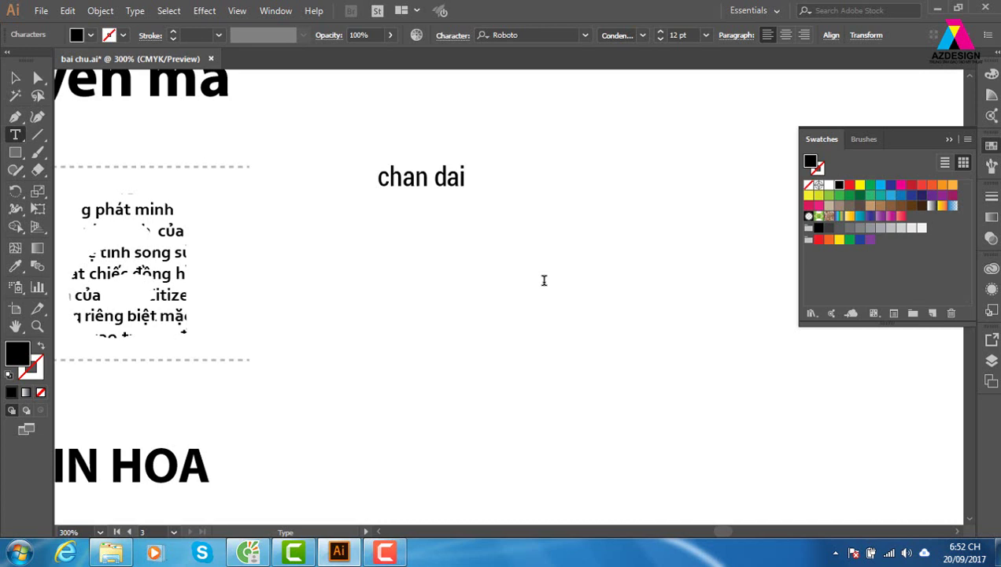
- Enlarge 'chan dai' to about 51.7 pt and convert it to outlines
click(15, 77)
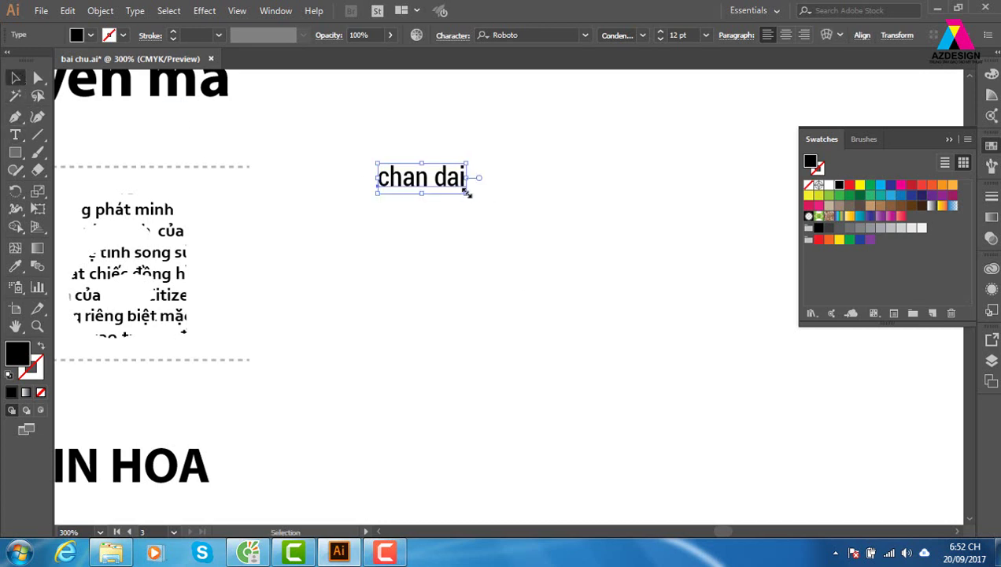
drag(466, 192, 752, 291)
drag(604, 246, 558, 242)
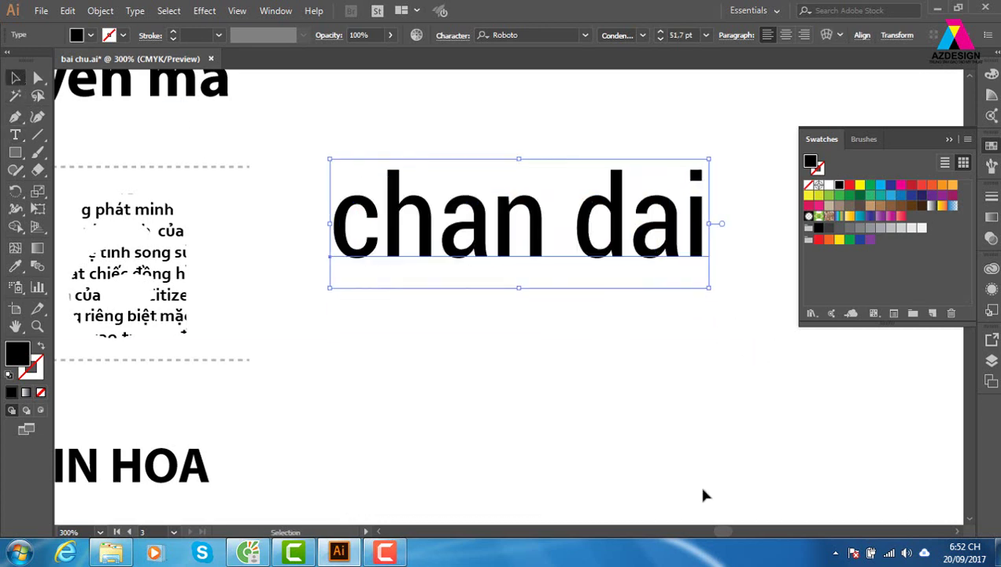
key(shift+ctrl+o)
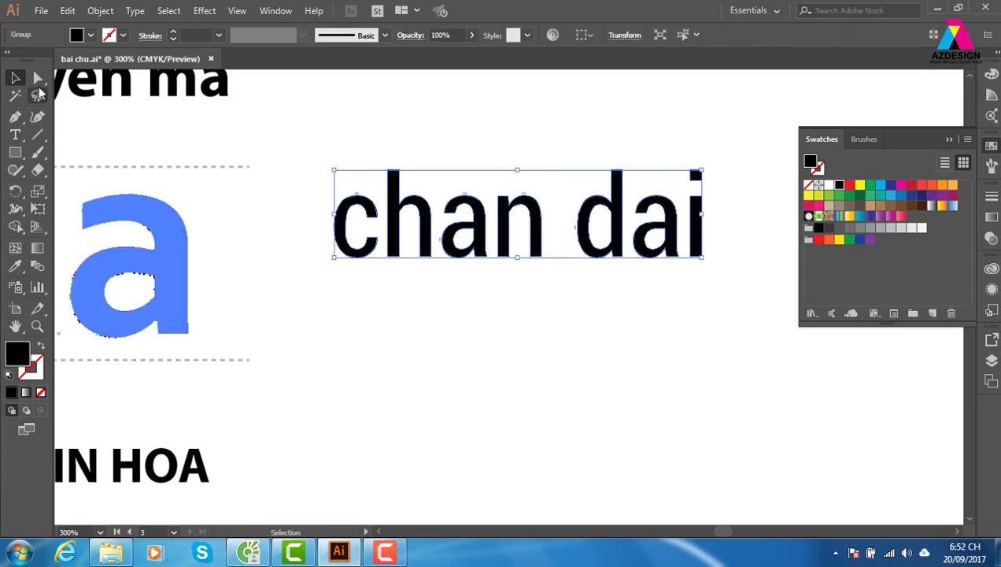
click(38, 77)
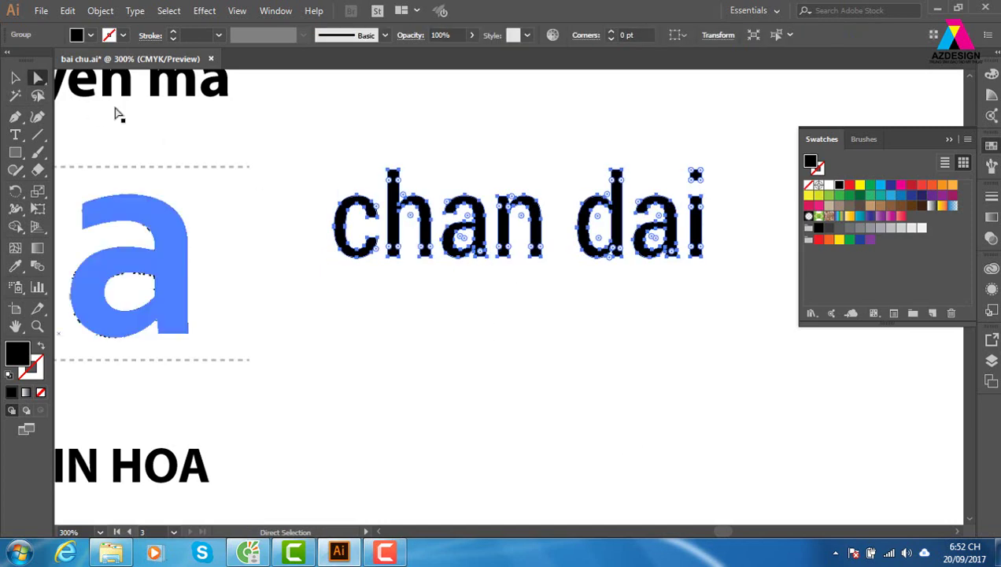
key(v)
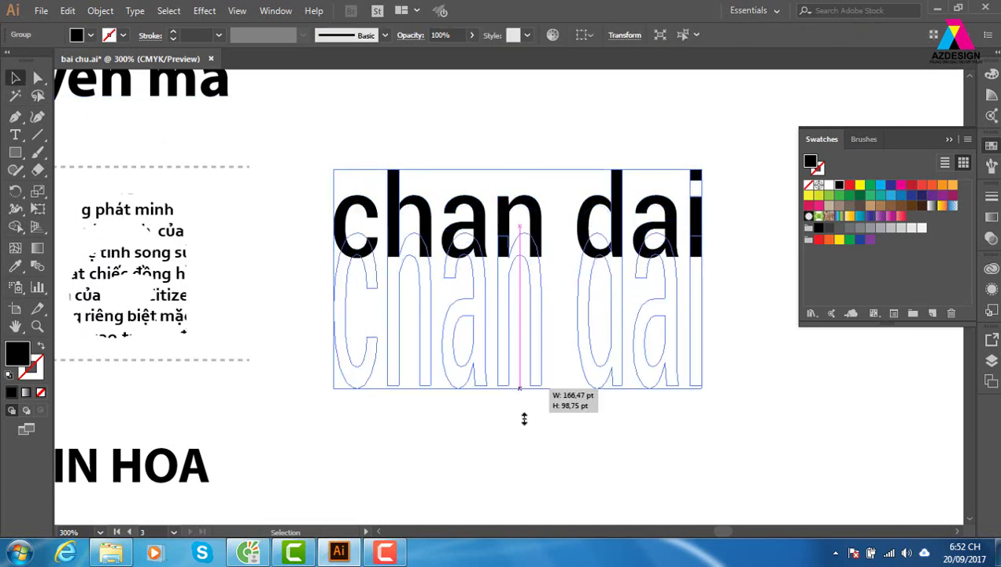
drag(514, 262, 516, 435)
key(ctrl+z)
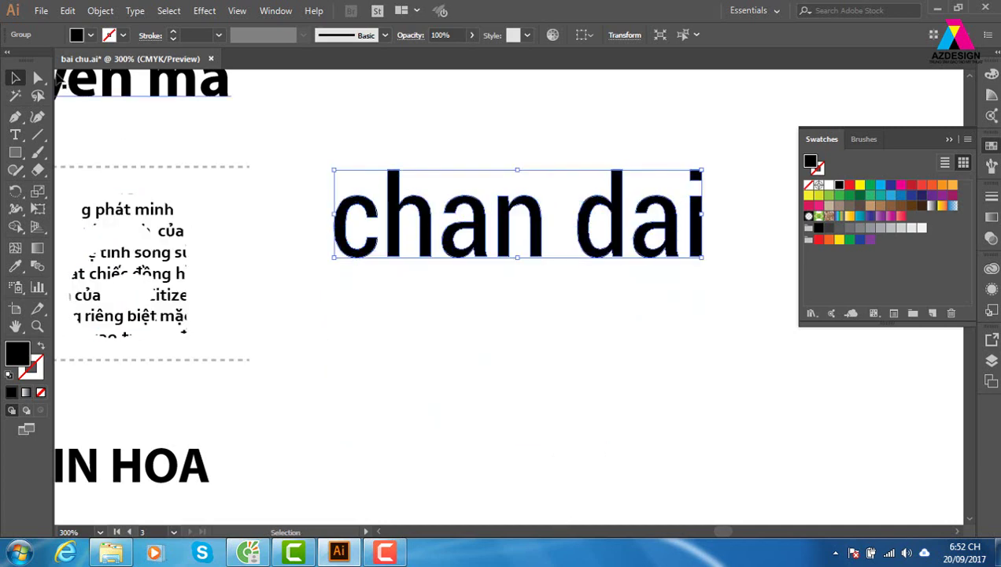
- Push the bottom anchors of the h and n stems down into long legs
click(38, 78)
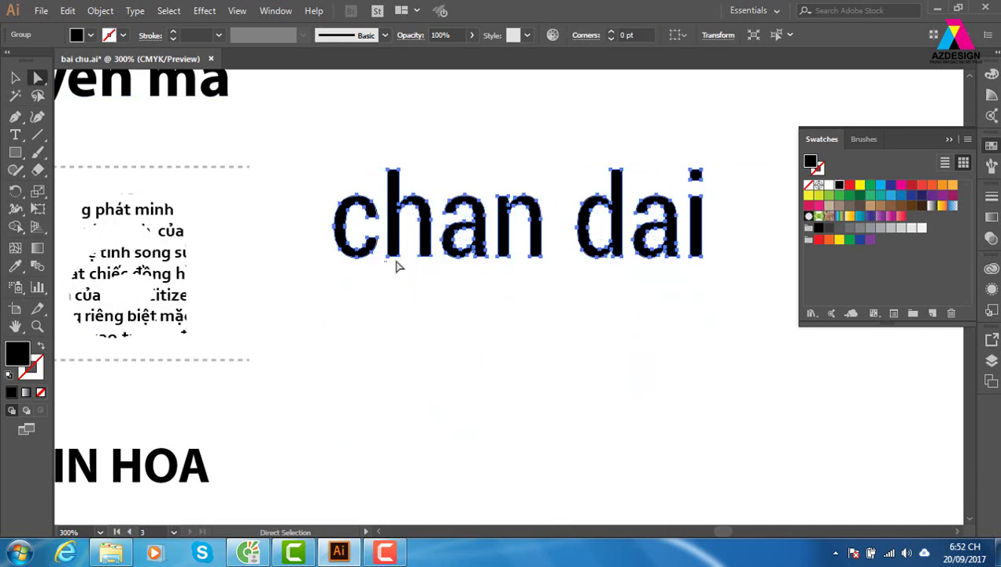
mouse_move(385, 261)
mouse_down()
mouse_move(436, 251)
mouse_move(441, 354)
mouse_up()
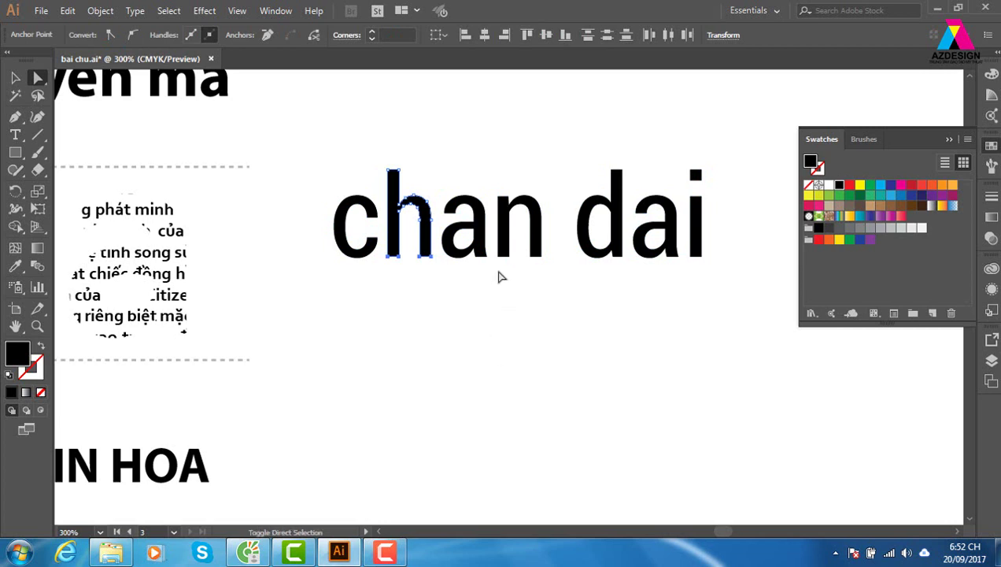
drag(496, 256, 555, 283)
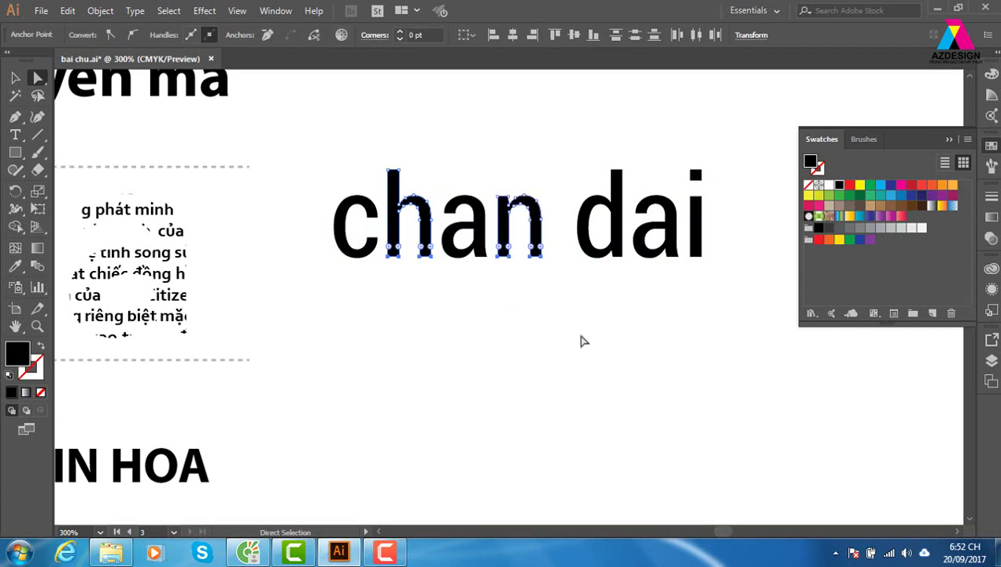
key(shift+Down)
key(shift+Down)
key(shift+Down)
key(shift+Down)
key(shift+Down)
key(shift+Down)
key(shift+Down)
key(shift+Down)
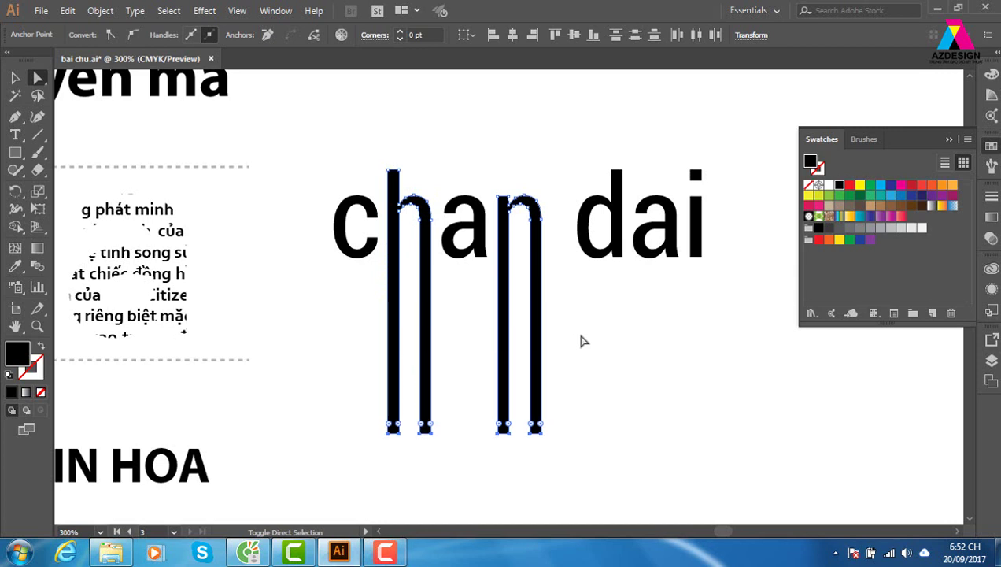
key(shift+Down)
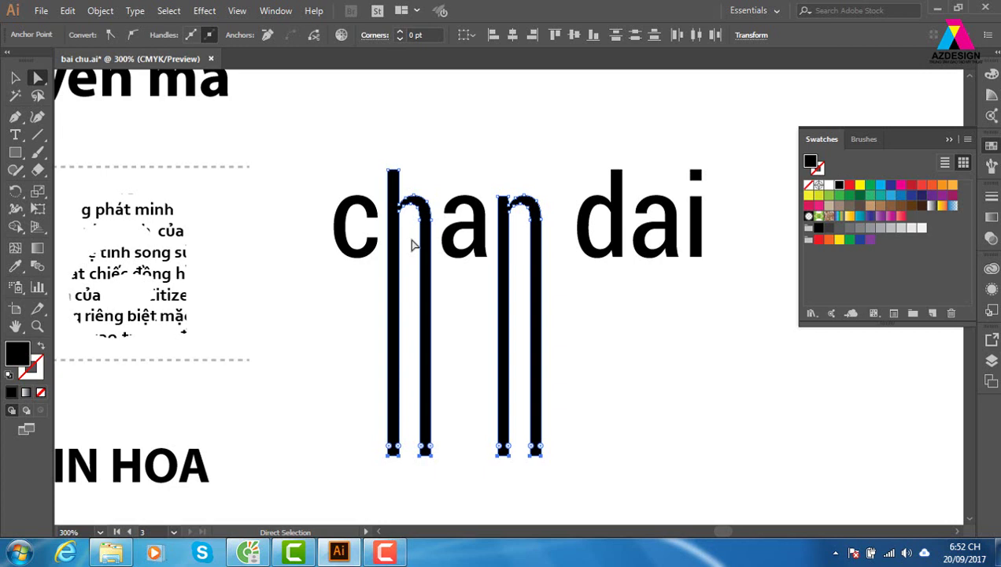
key(v)
click(611, 322)
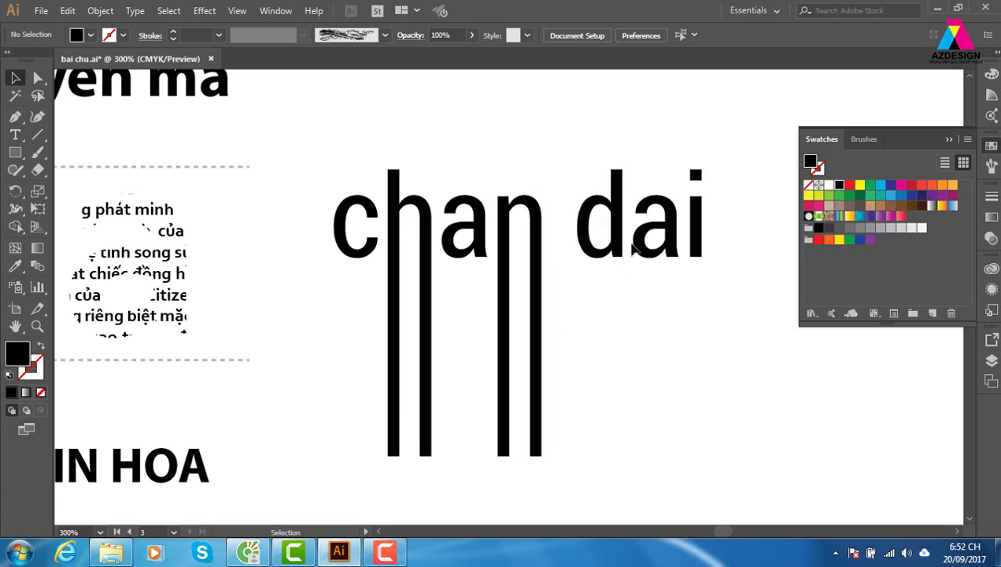
- Raise the d's top anchors to make a much taller ascender
click(37, 77)
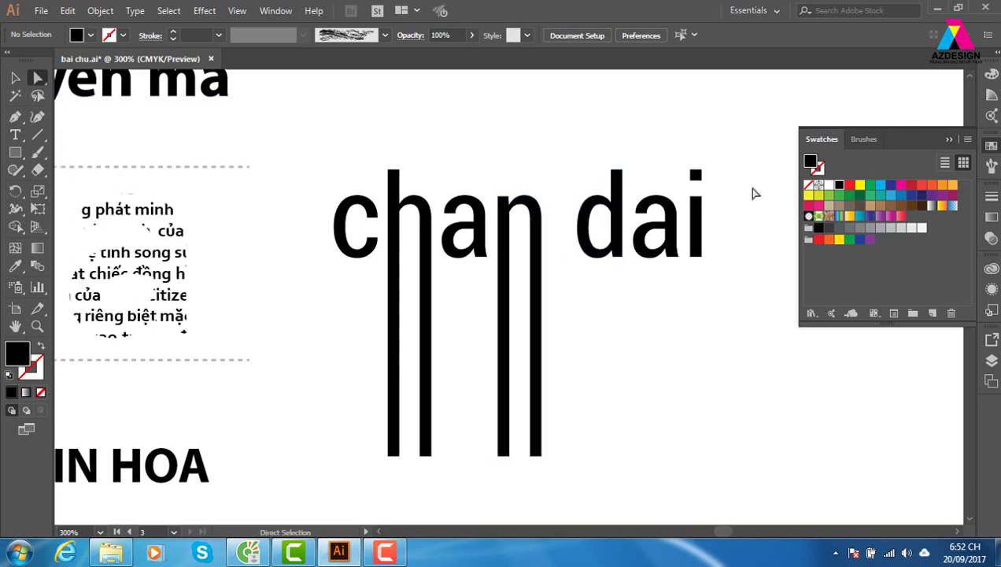
drag(591, 146, 637, 179)
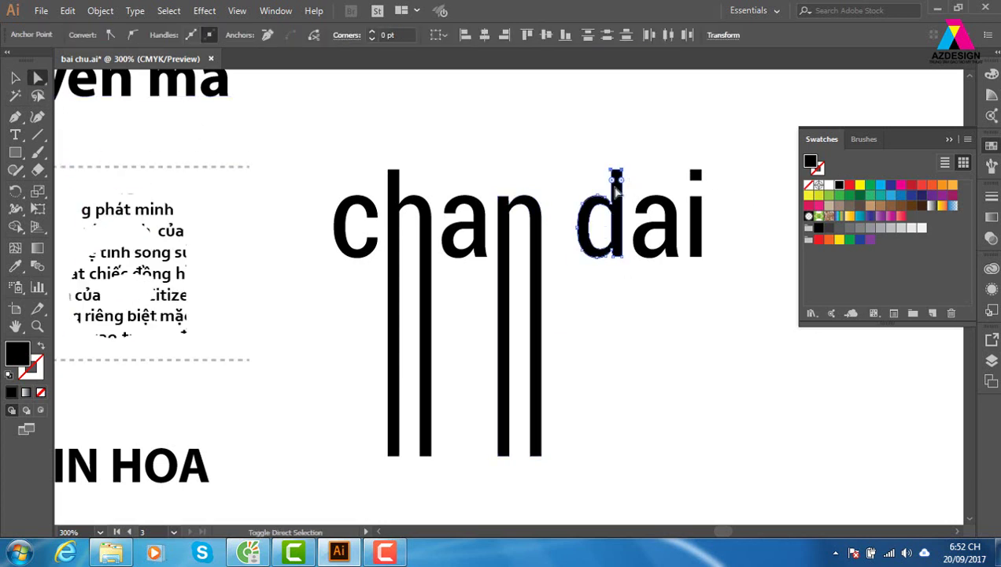
key(shift+Up)
key(shift+Up)
key(shift+Up)
key(shift+Up)
key(shift+Up)
key(shift+Up)
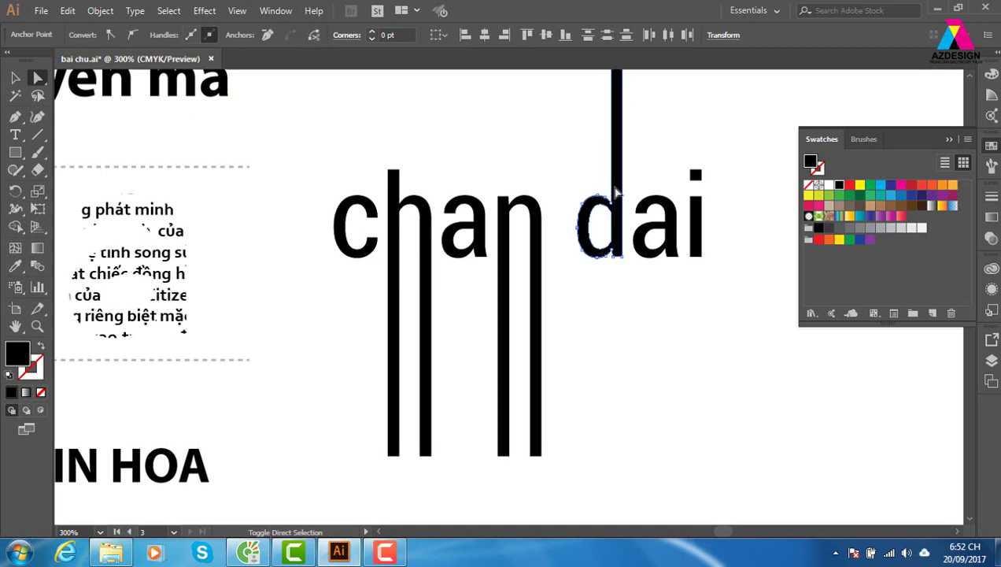
click(15, 77)
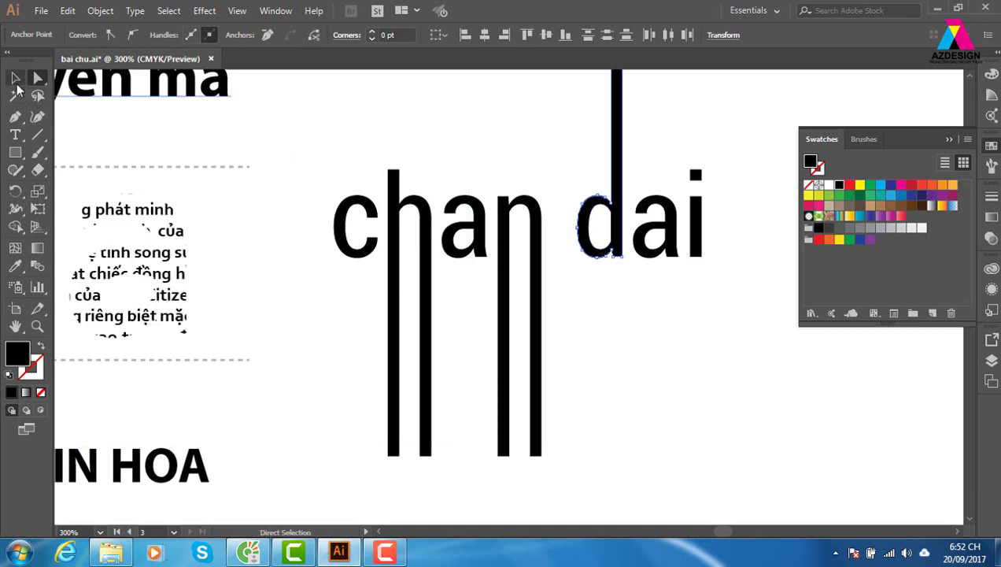
click(473, 141)
- Ungroup the chan dai outlines into separate letters
click(403, 206)
right_click(403, 207)
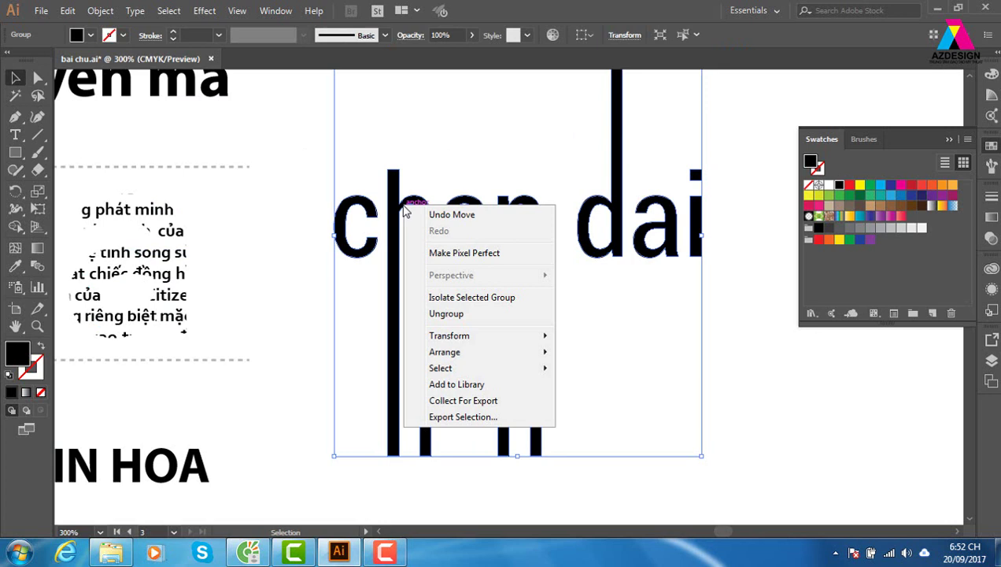
click(464, 323)
click(755, 313)
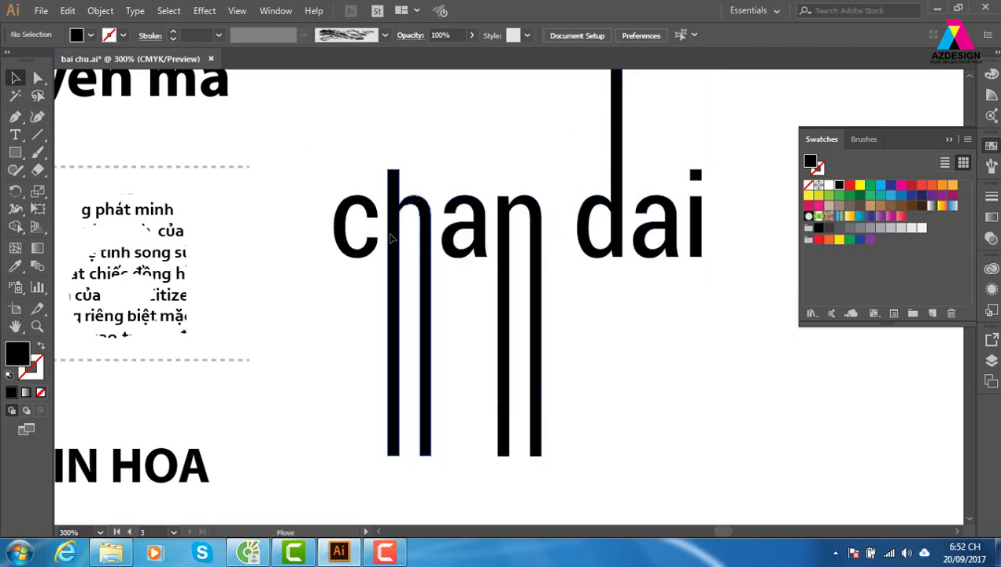
- Slide the h, n, d, a and i leftward to close the gaps into 'chandai'
drag(392, 238, 436, 236)
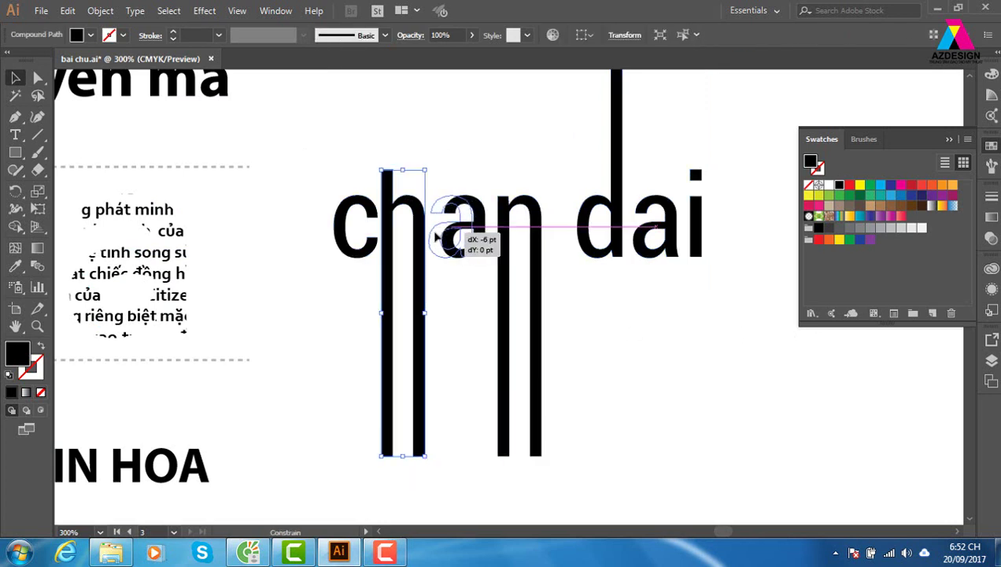
drag(509, 227, 488, 226)
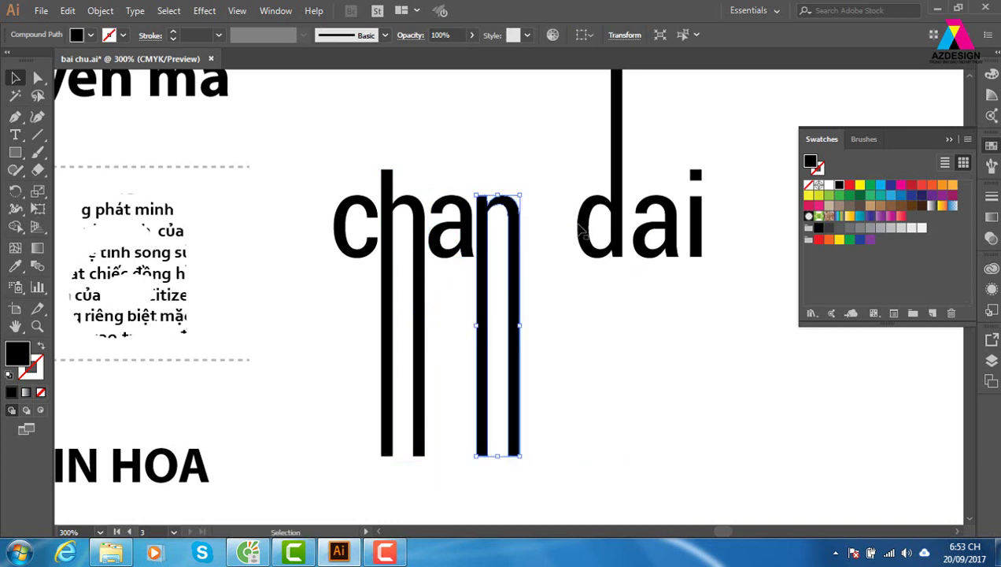
drag(580, 230, 535, 230)
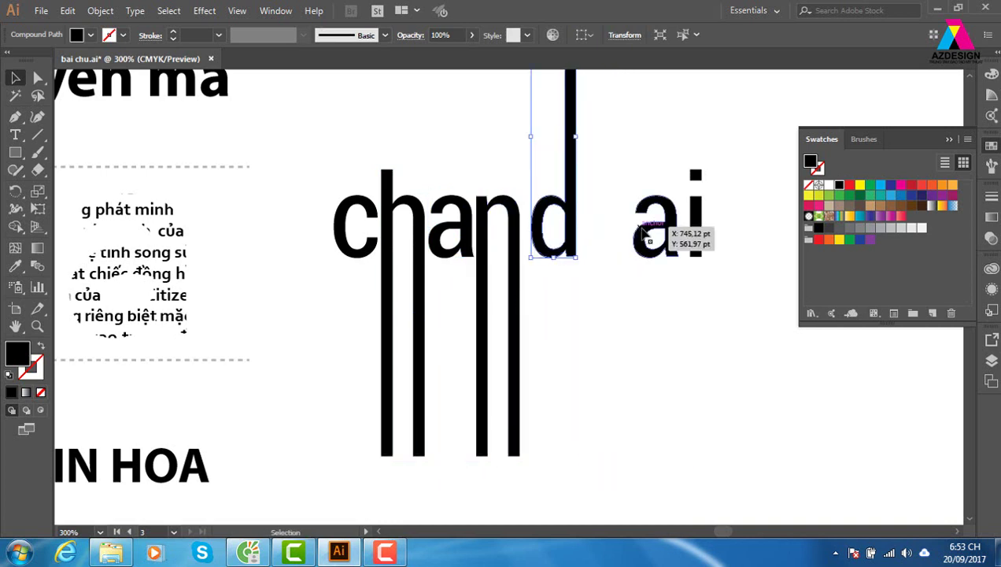
drag(643, 234, 591, 235)
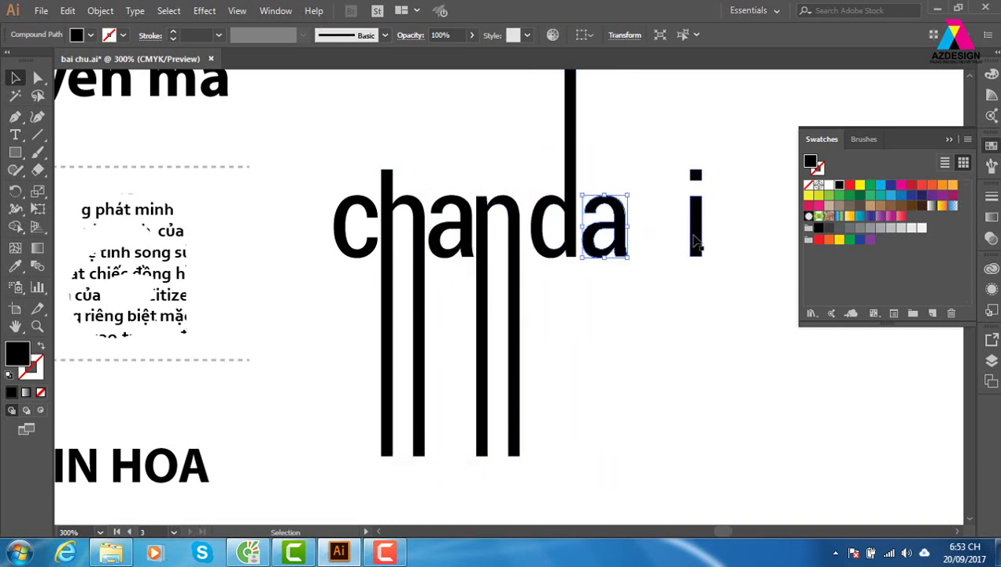
drag(695, 240, 637, 240)
click(697, 294)
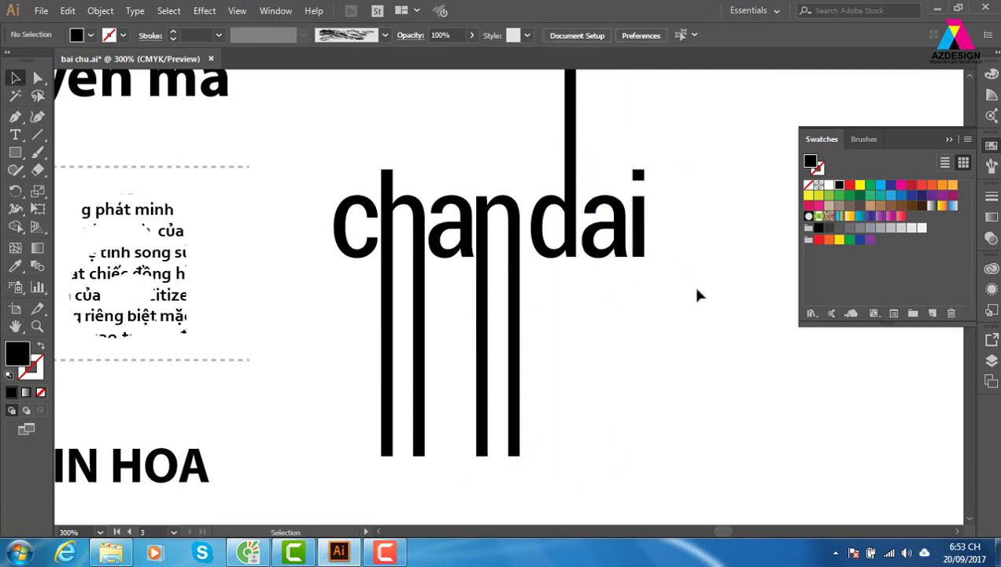
key(ctrl+minus)
key(ctrl+minus)
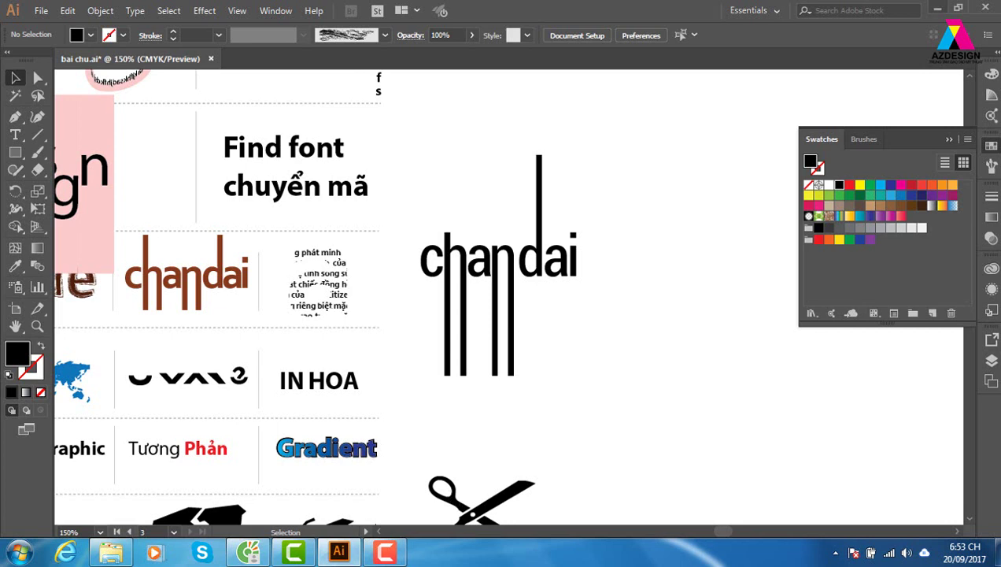
click(385, 552)
click(684, 317)
- Create an area text block filled with Lorem ipsum filler in empty canvas
click(350, 307)
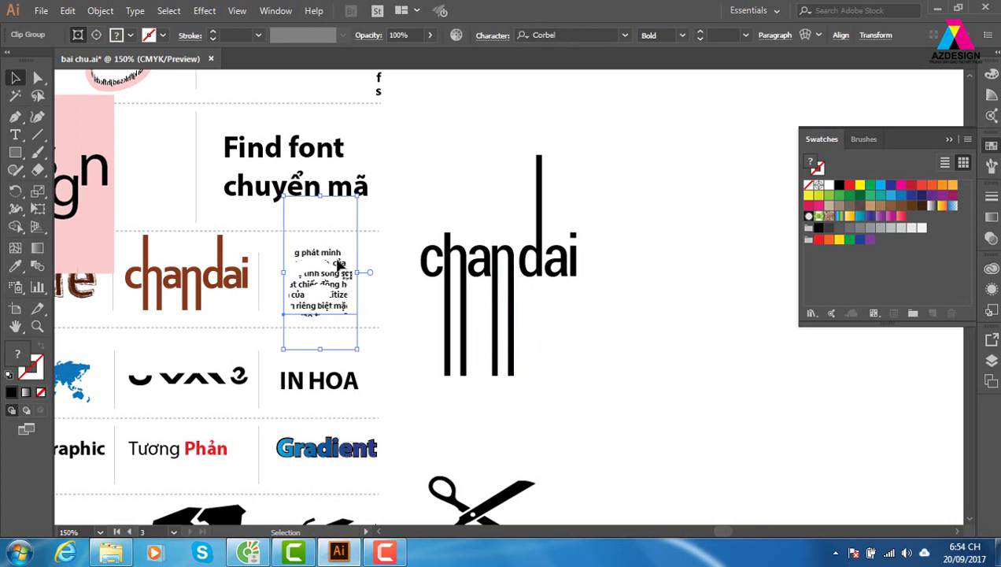
drag(644, 317, 440, 293)
click(15, 135)
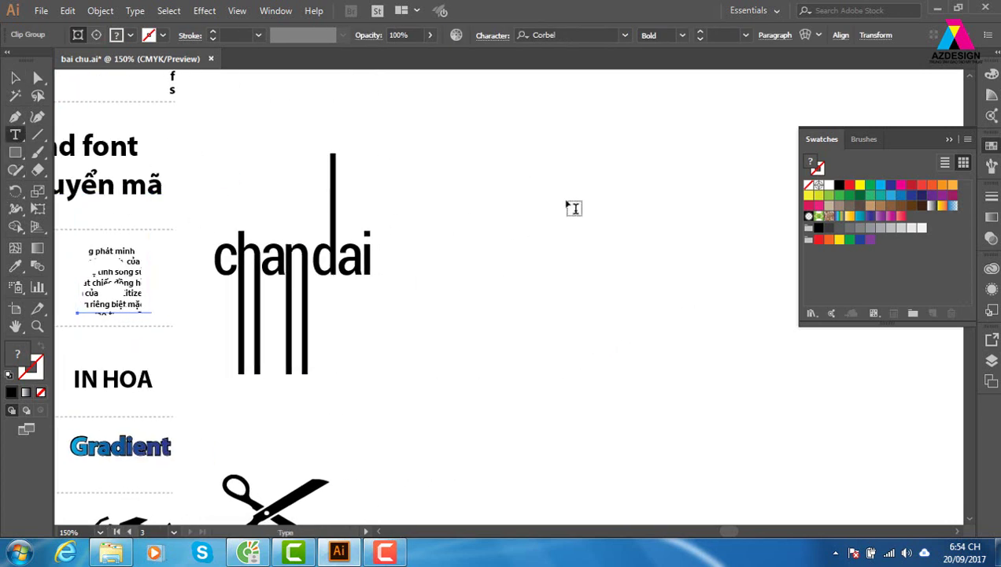
drag(524, 159, 687, 328)
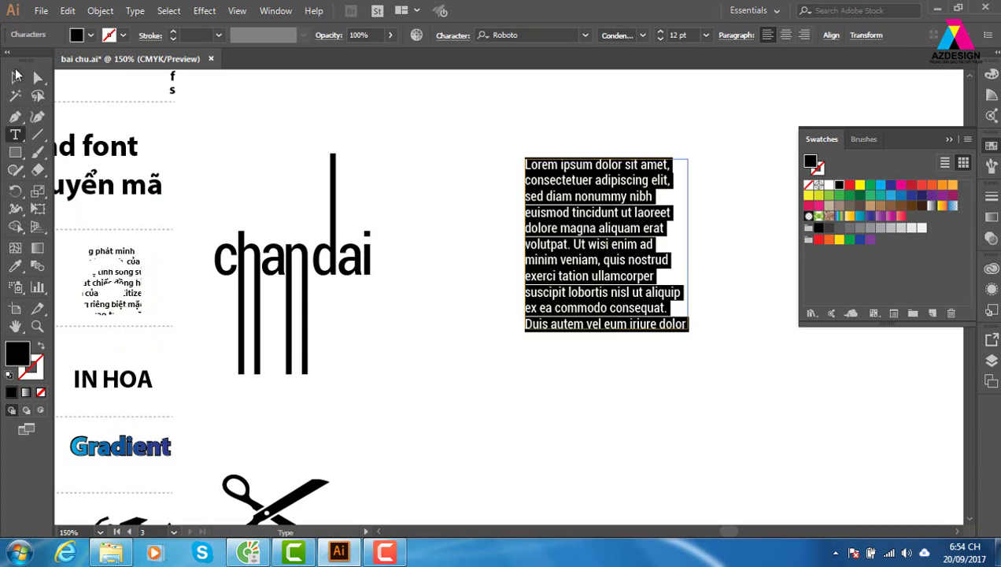
- Add a point-text letter 'a', scale it up hugely, and place it over the Lorem text
click(15, 134)
click(471, 114)
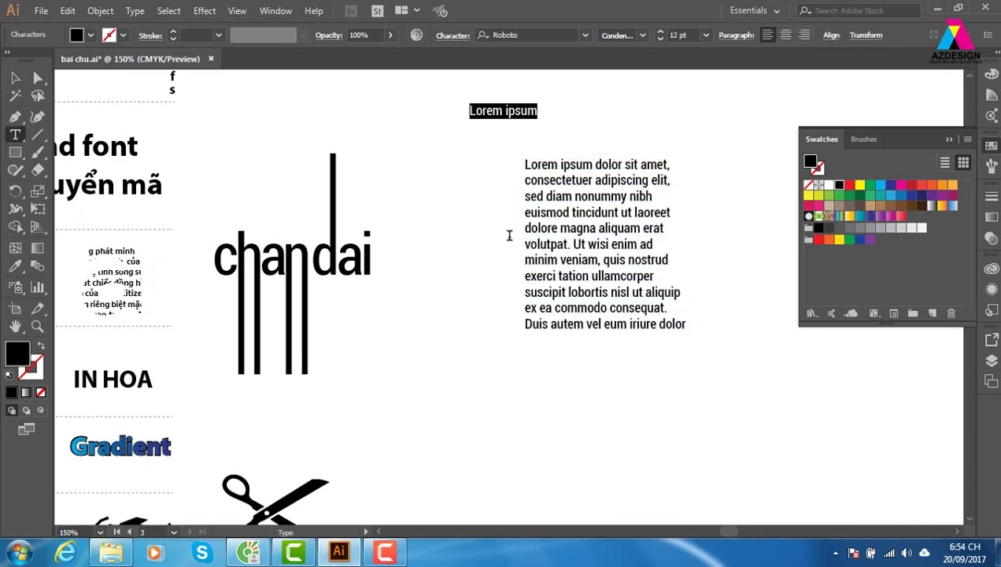
text(a)
click(15, 77)
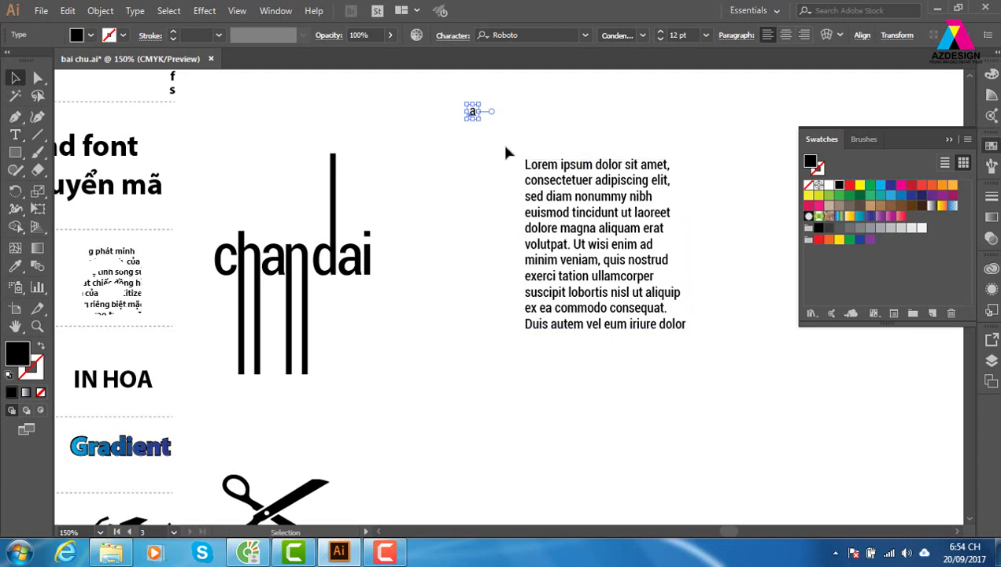
drag(478, 120, 785, 373)
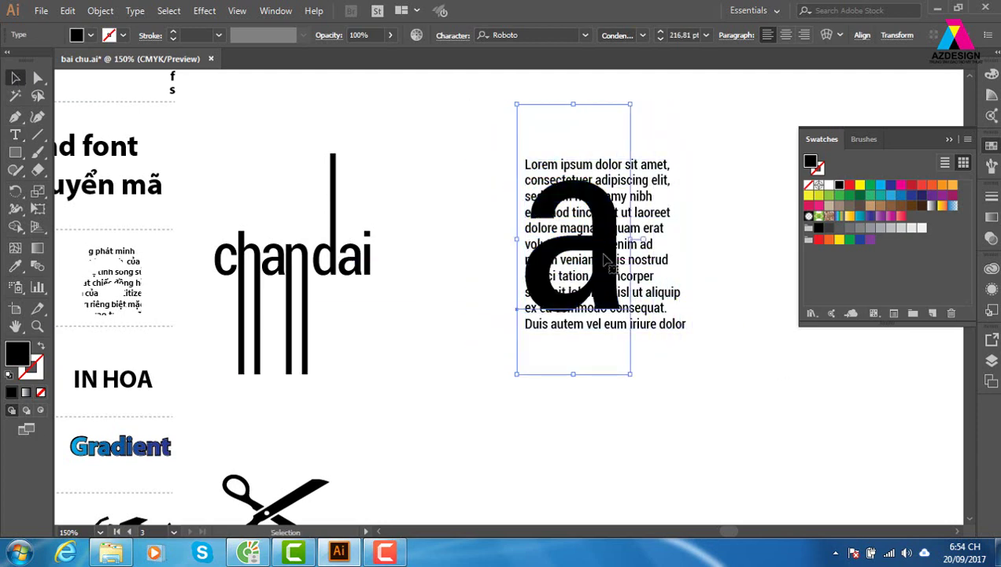
drag(606, 260, 636, 259)
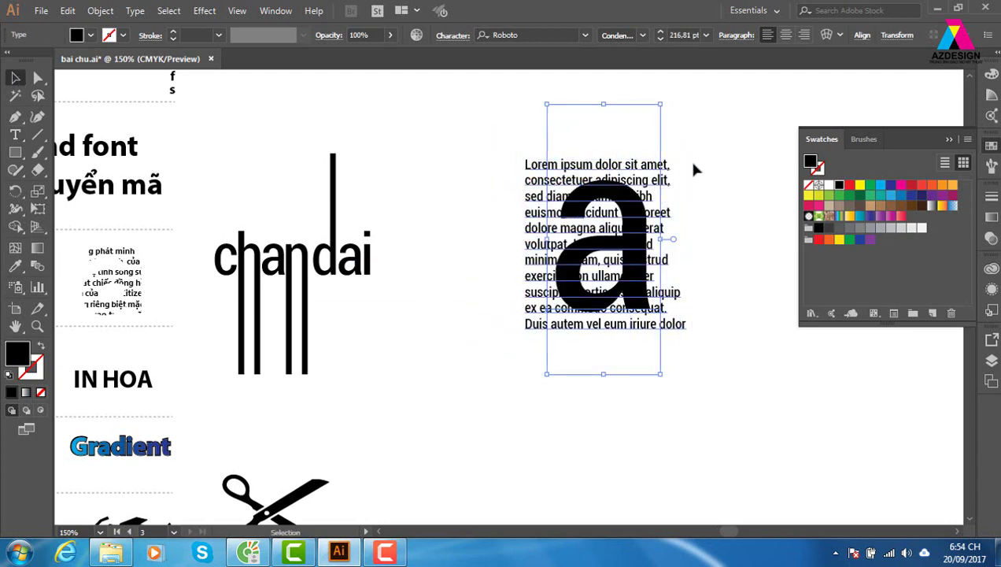
- Clip the Lorem text inside the large 'a' with Ctrl+7
drag(694, 169, 557, 370)
key(ctrl+7)
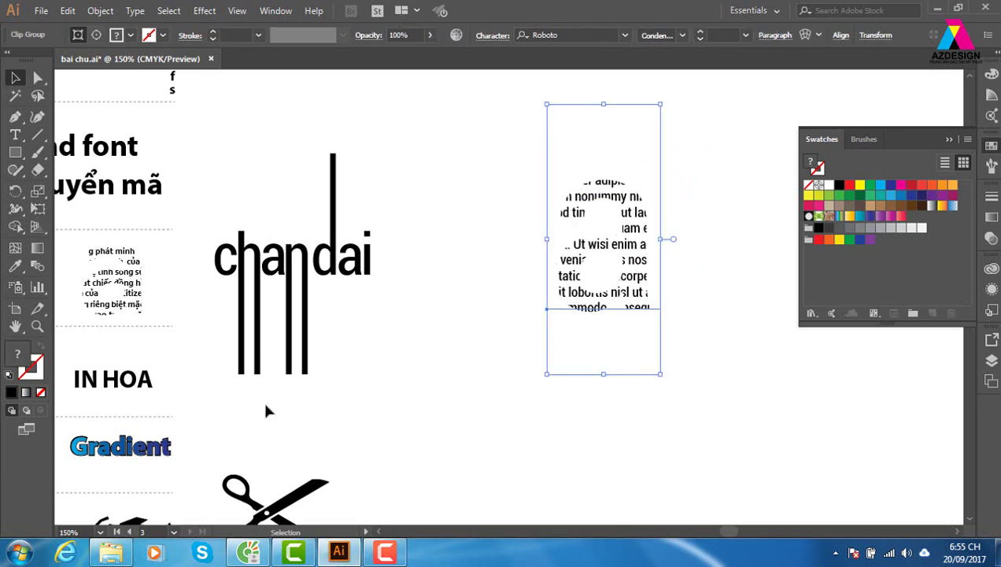
drag(223, 347, 574, 261)
drag(381, 321, 514, 279)
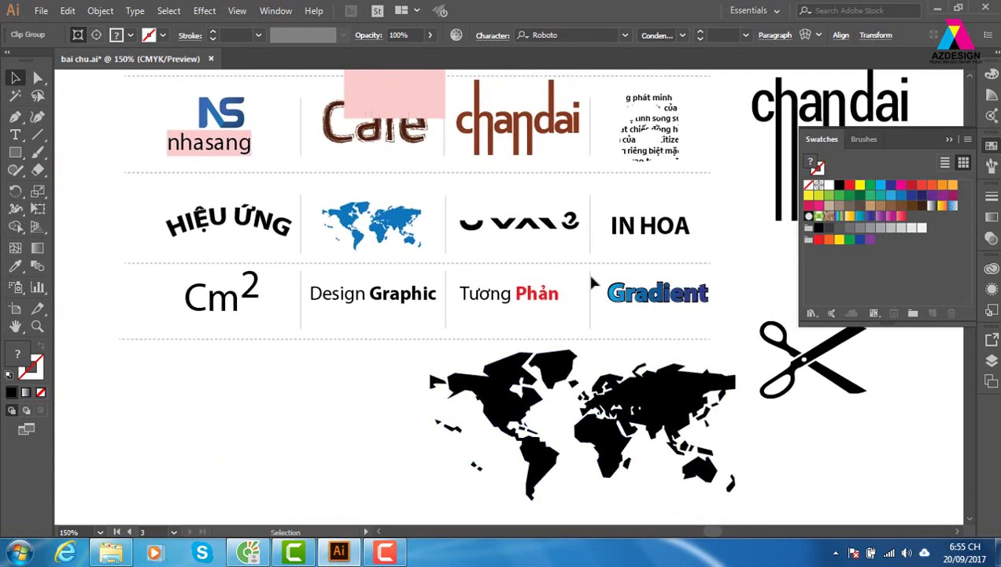
key(ctrl+minus)
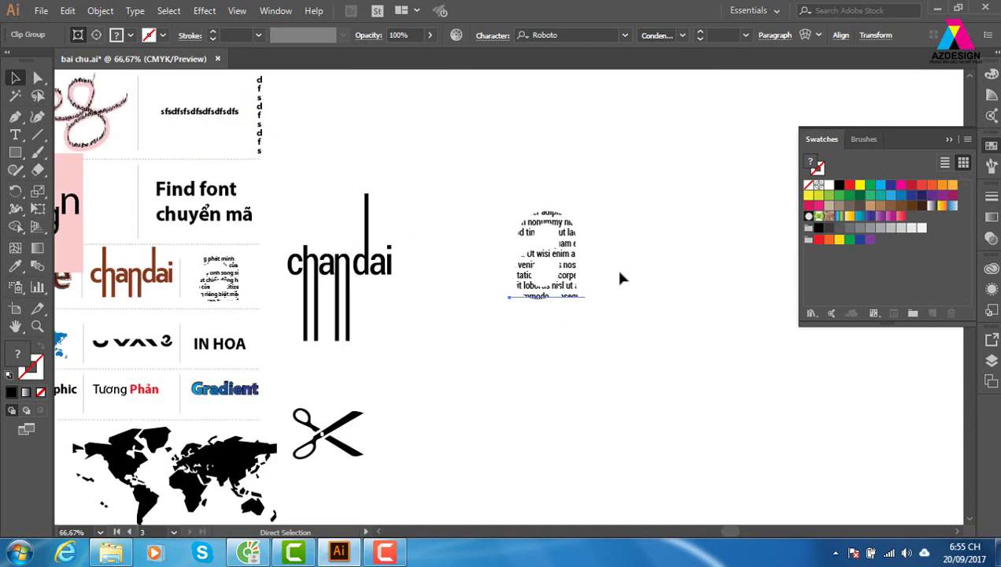
key(ctrl+minus)
key(ctrl+minus)
drag(329, 222, 443, 265)
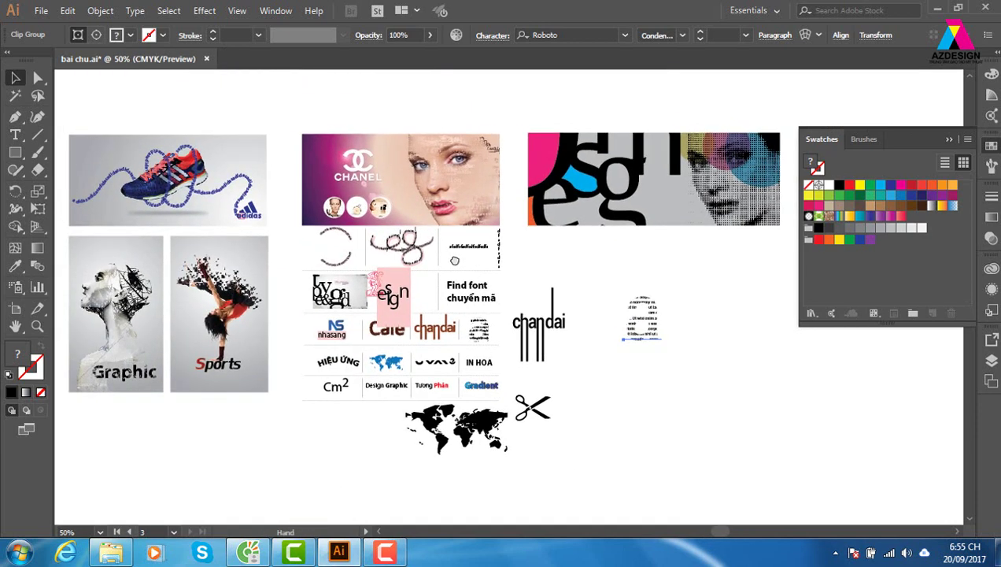
click(685, 283)
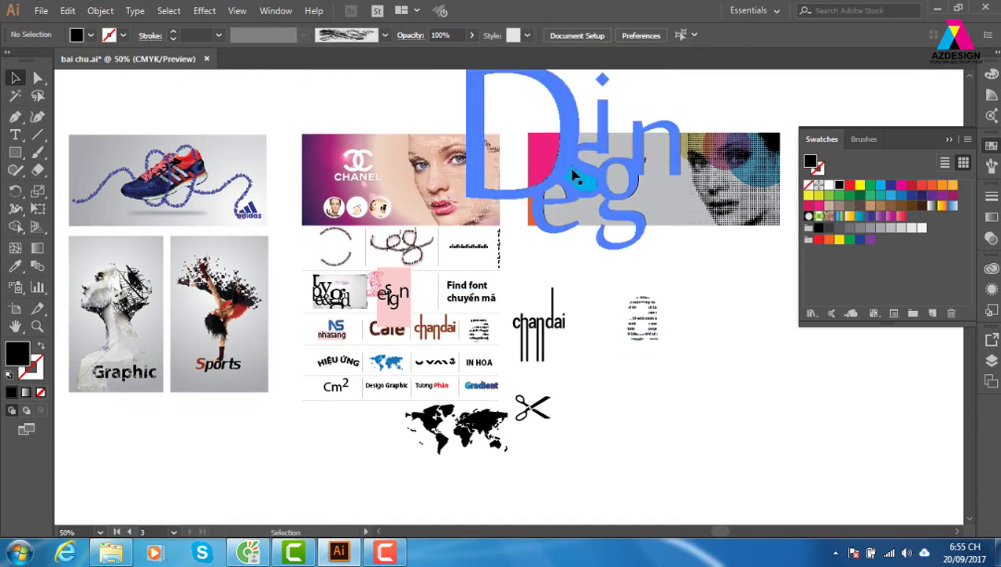